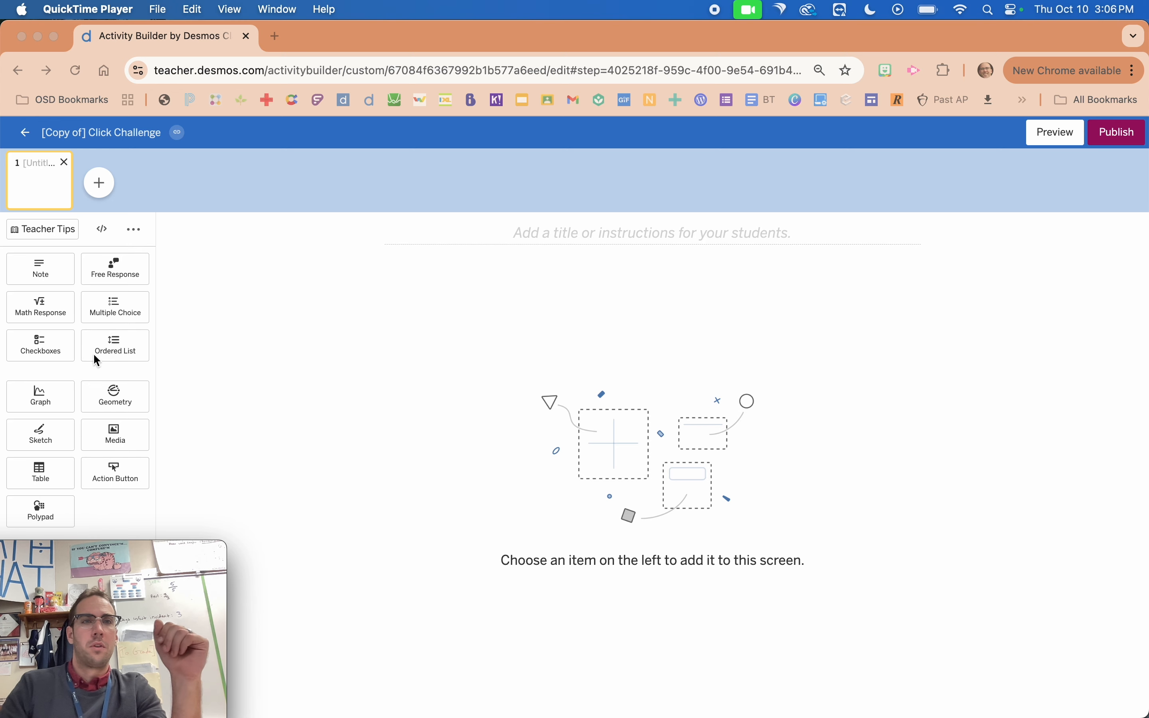
Add a graph component and an action button component to the blank first activity screen.
left_click(80, 404)
left_click(70, 397)
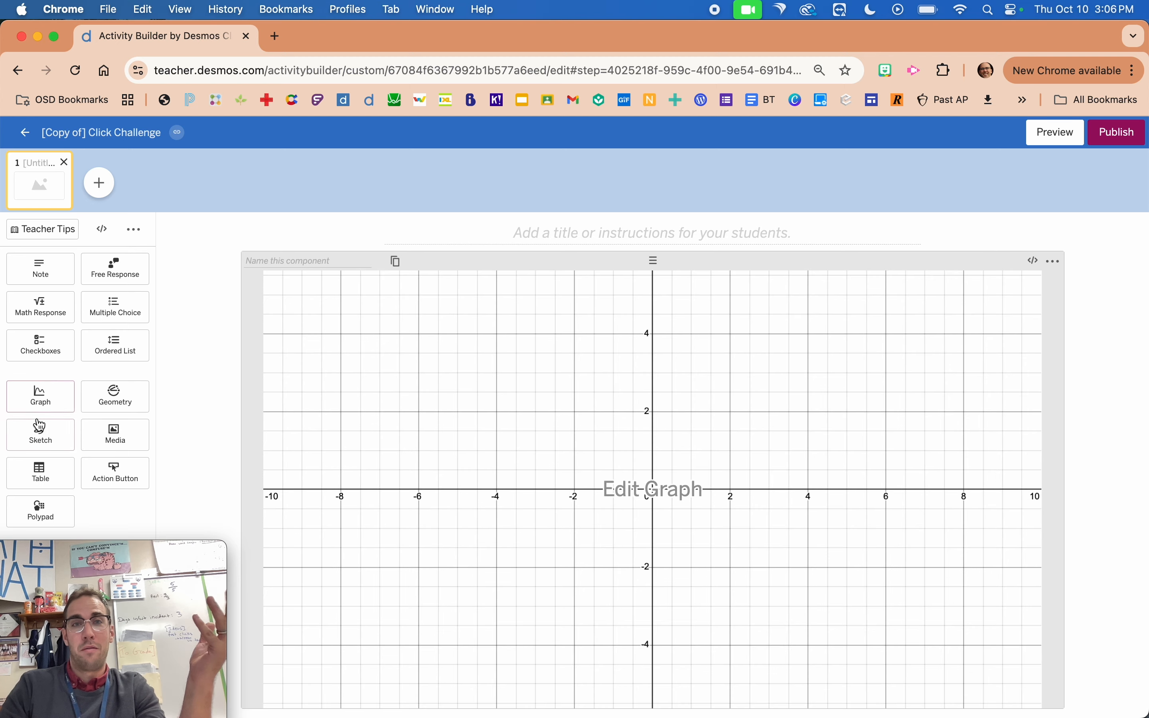
left_click(126, 487)
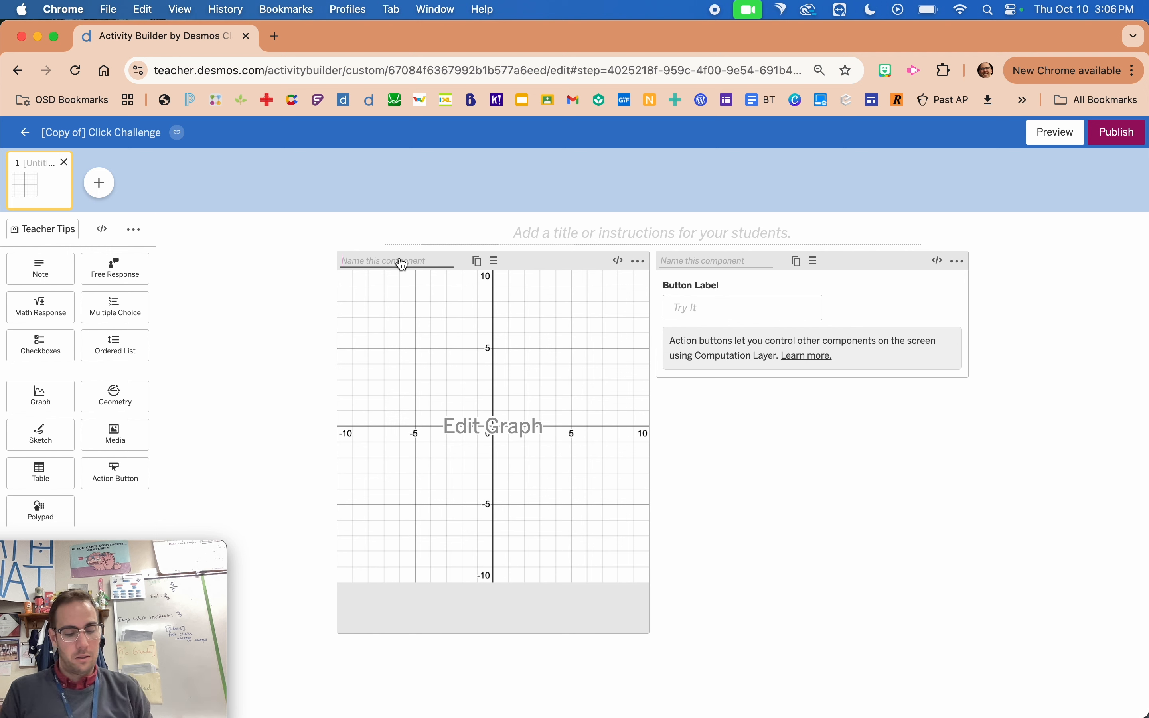
Name the graph component graph1 and the action button component button1.
type("graph1")
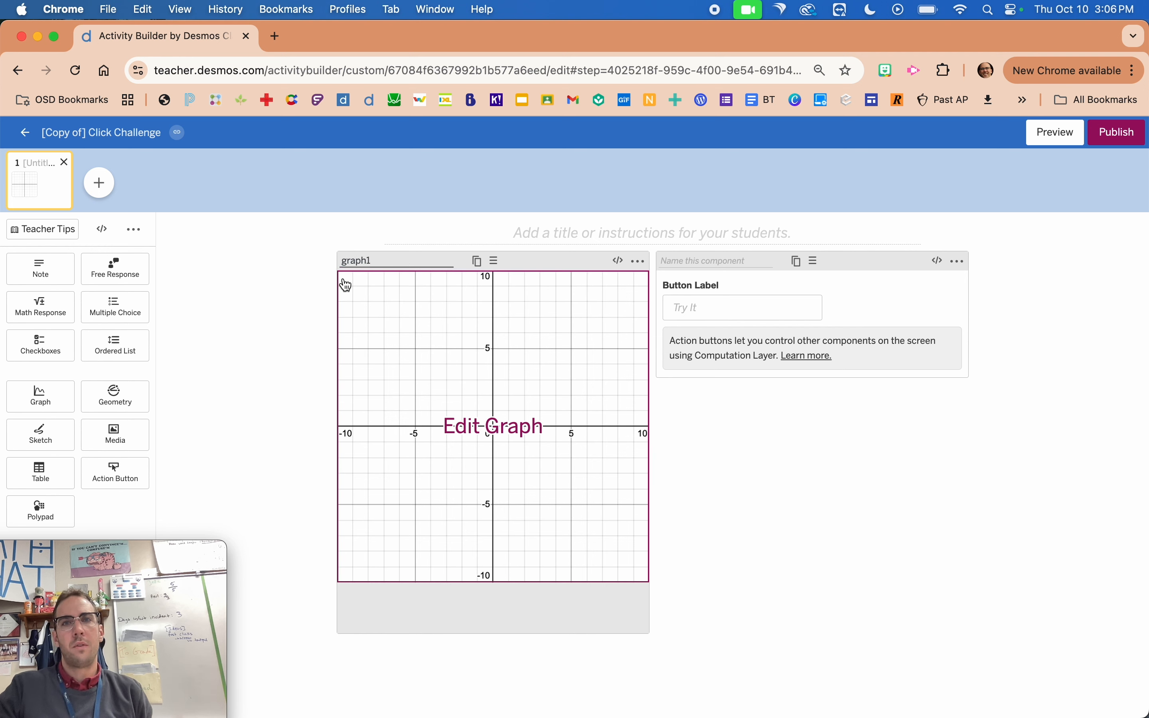
left_click(684, 262)
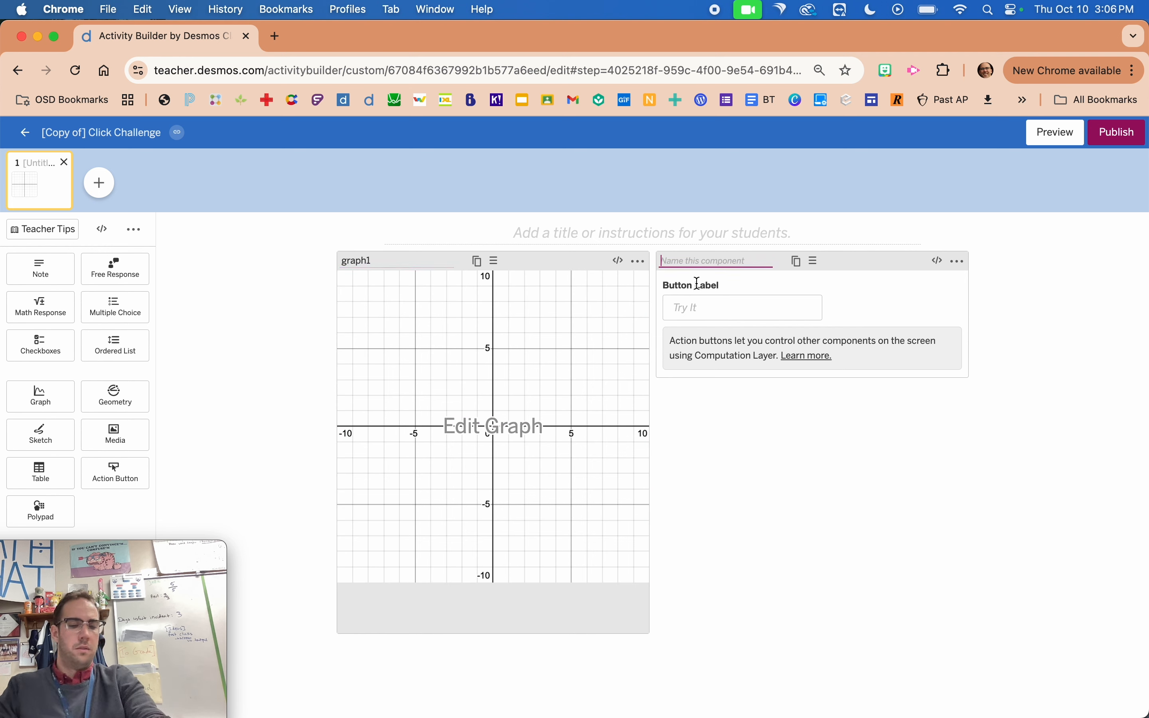
type("button1")
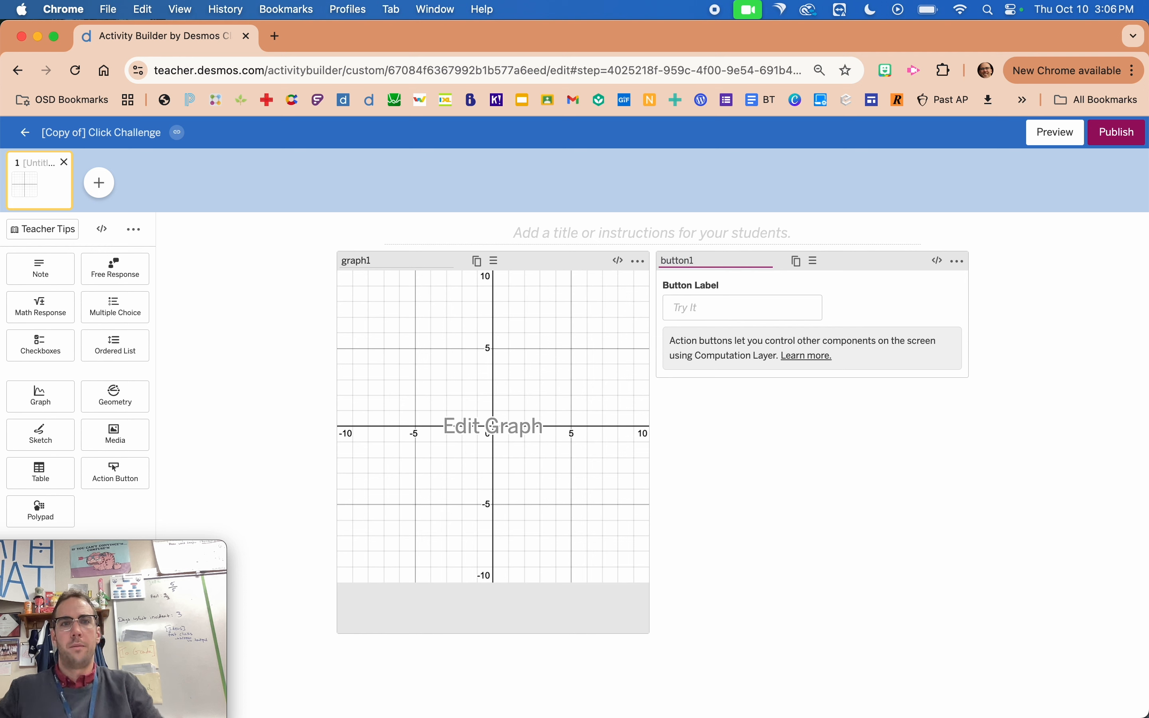
Open the graph for editing and create a folder named Bar Height in its expression list.
left_click(591, 392)
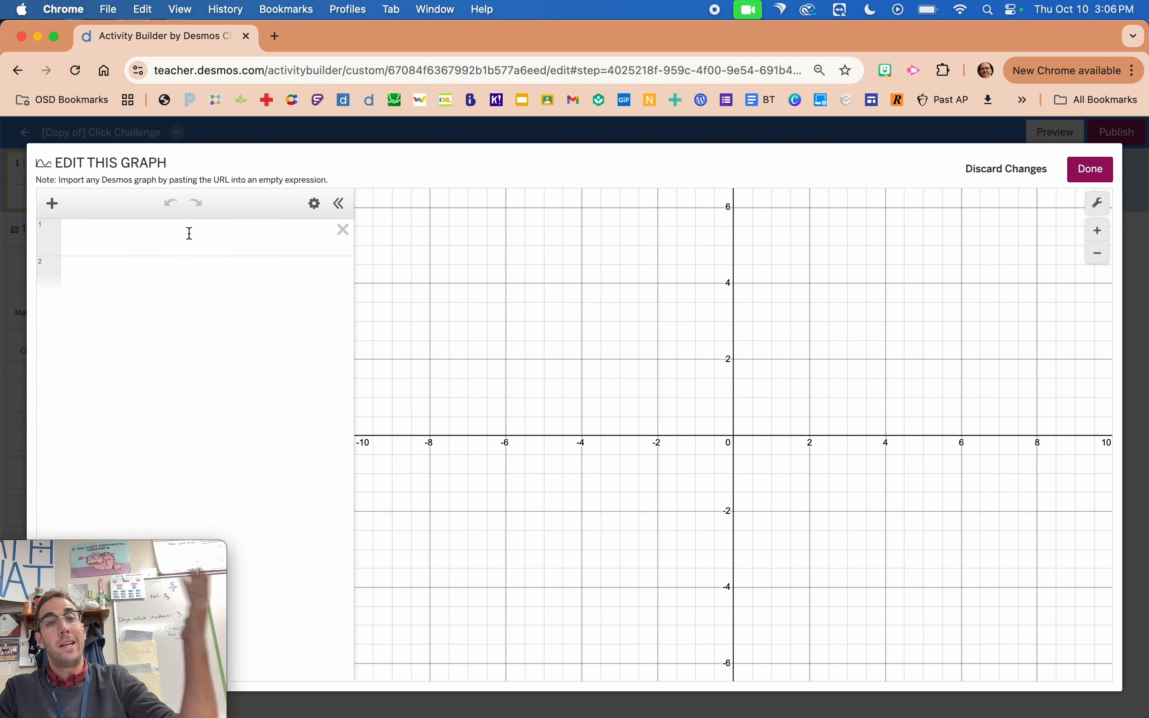
left_click(189, 234)
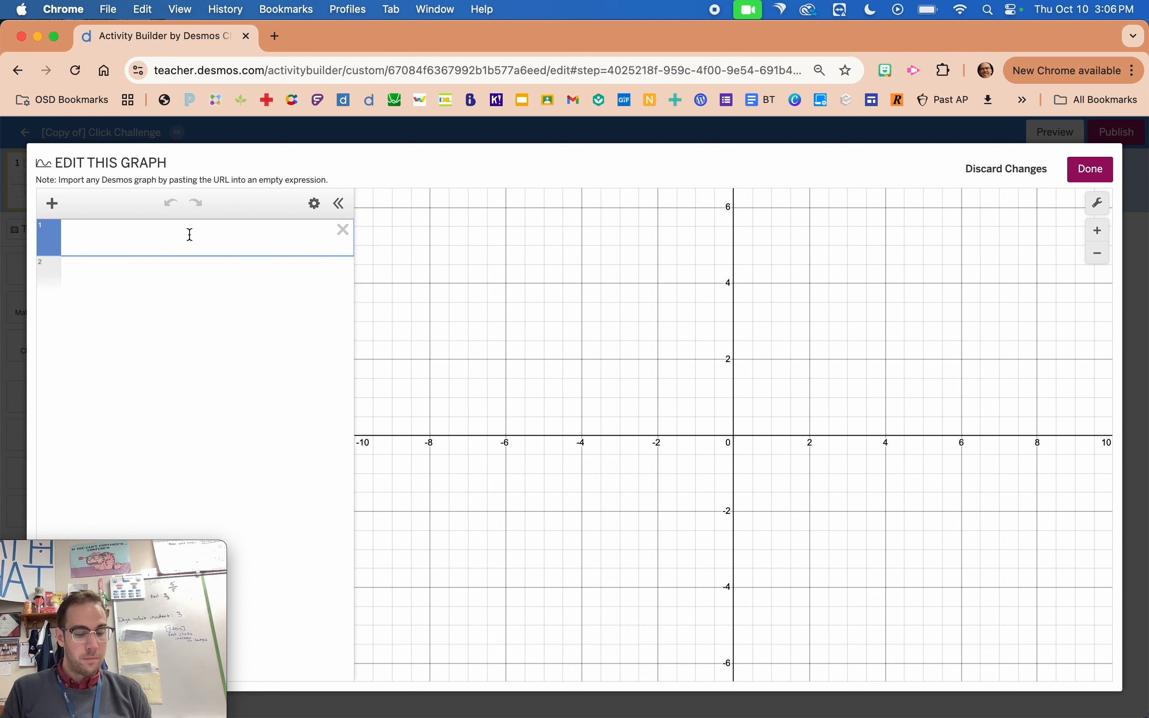
type("folder")
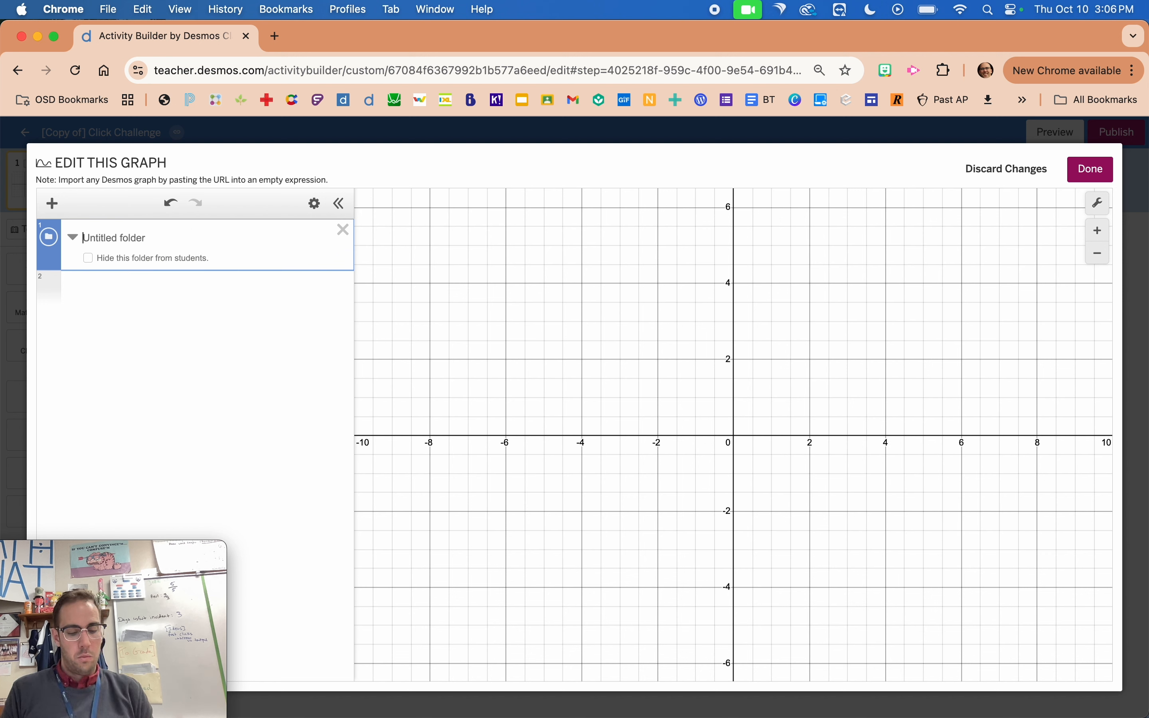
type("Bar Hieght")
double_click(116, 236)
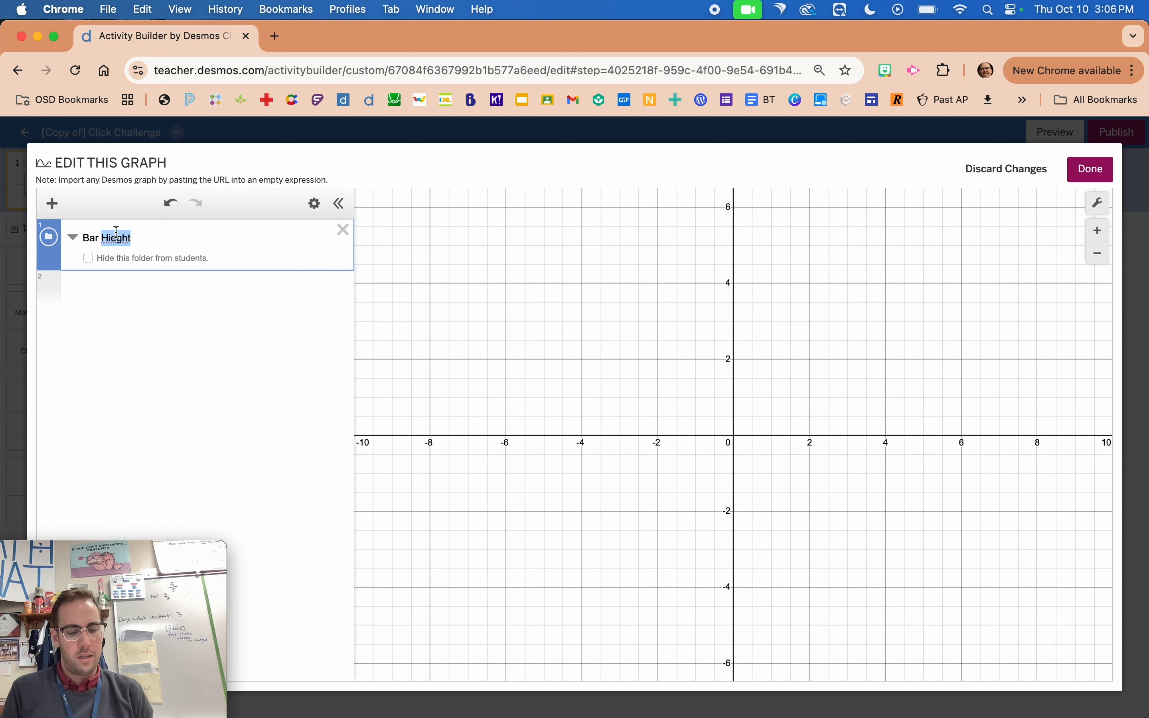
type("Heigh")
key("Return")
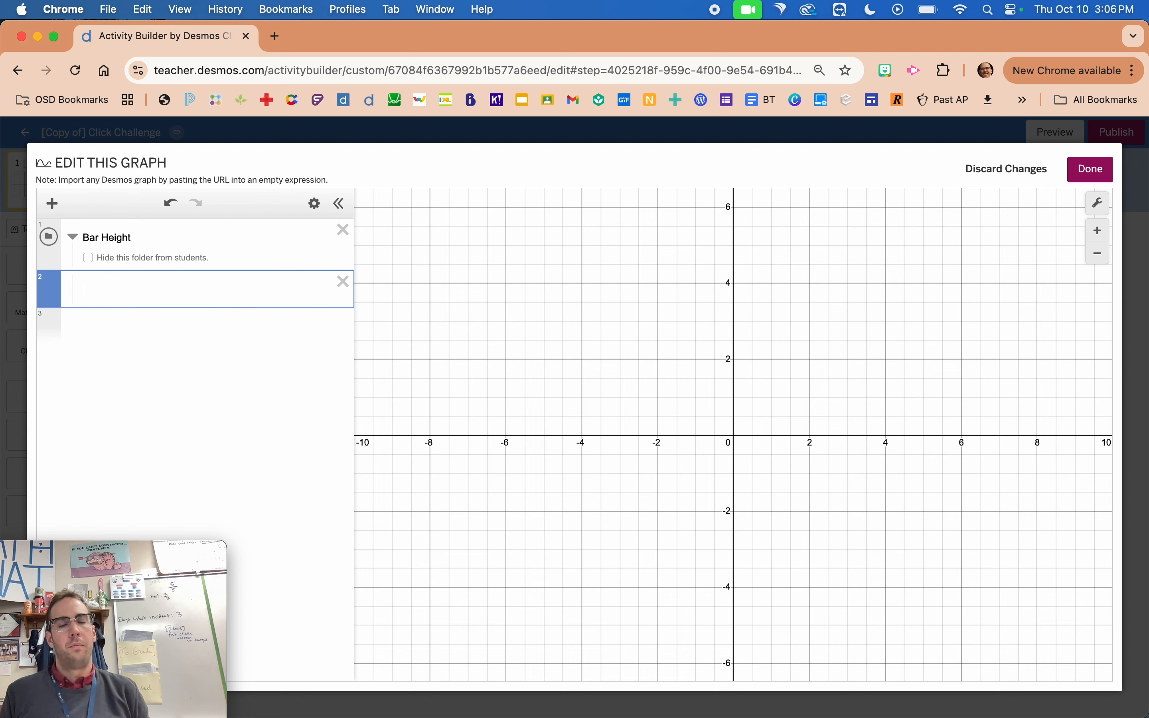
Start a polygon expression inside the Bar Height folder with four empty coordinate pairs as its vertices.
type("po")
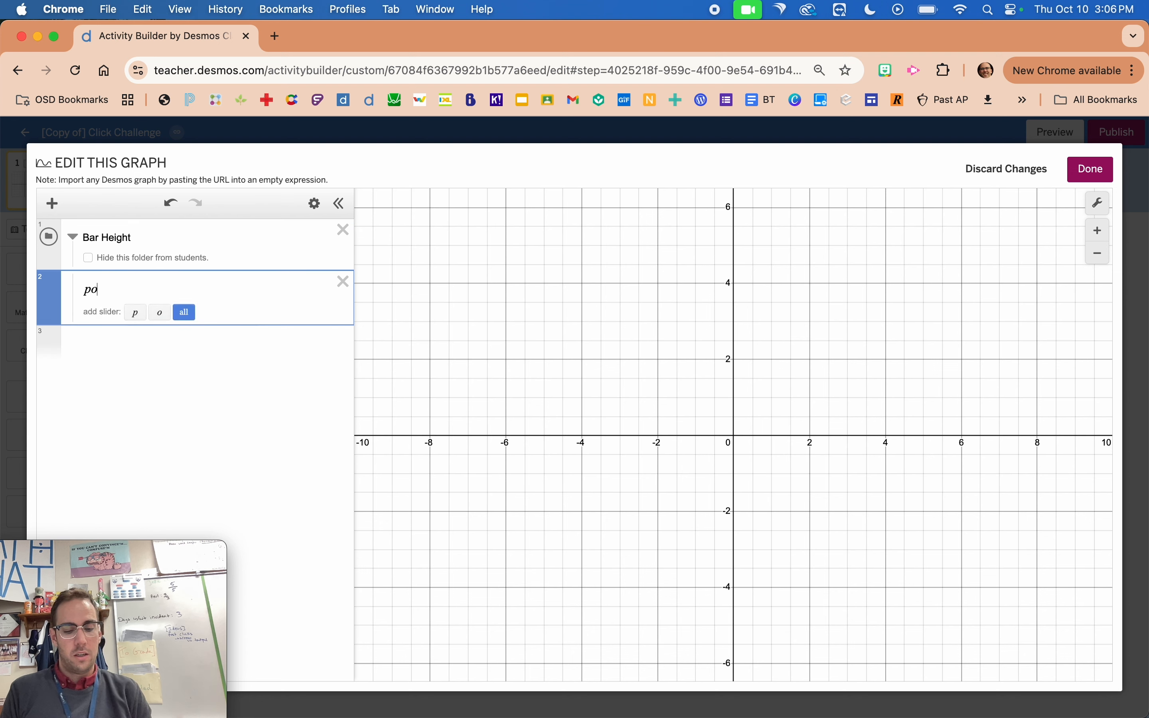
type("lygon")
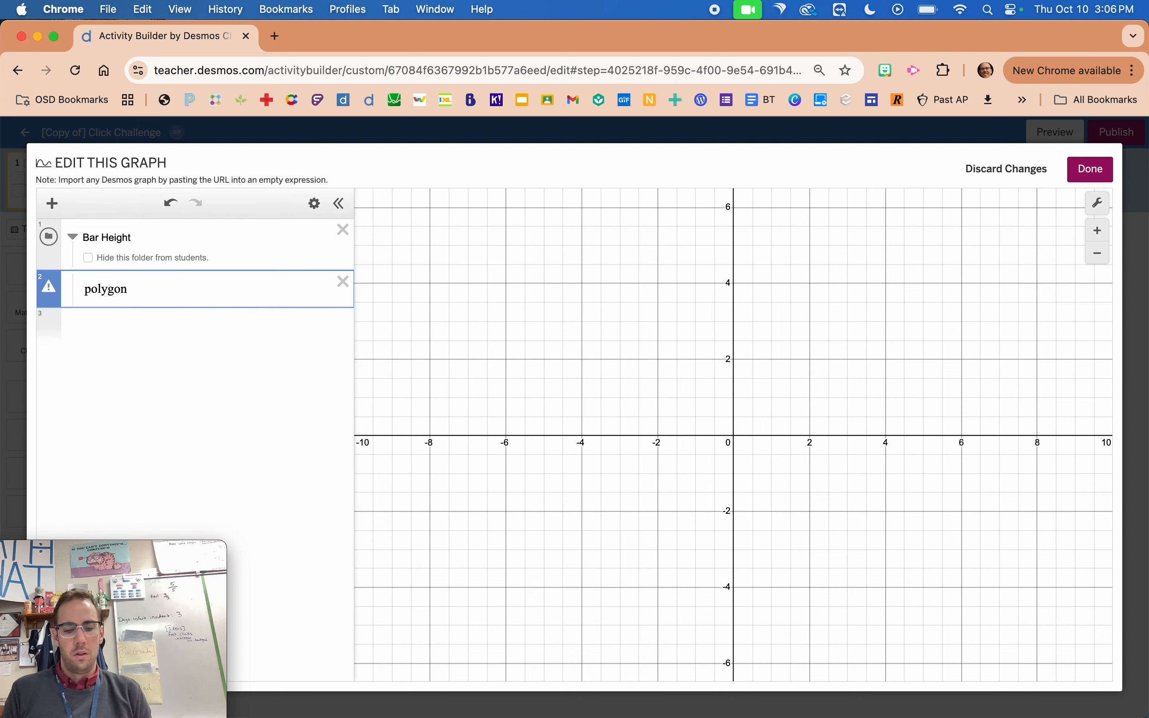
type("( )( )")
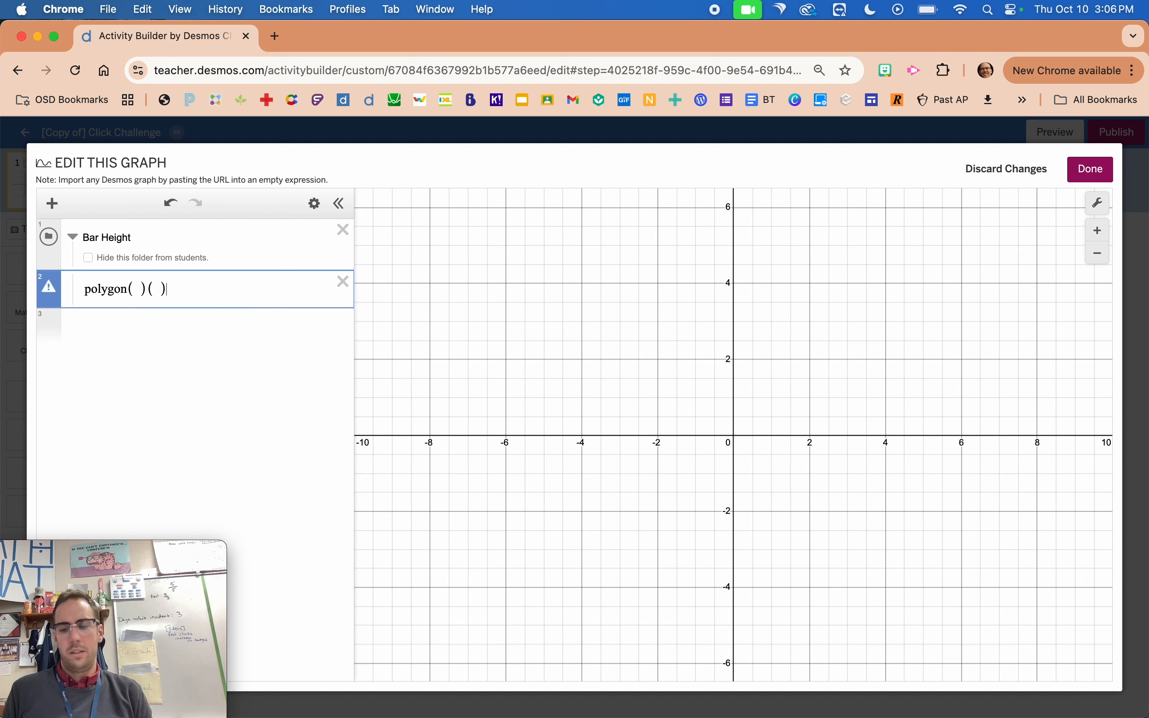
key("BackSpace")
key("BackSpace")
type("()")
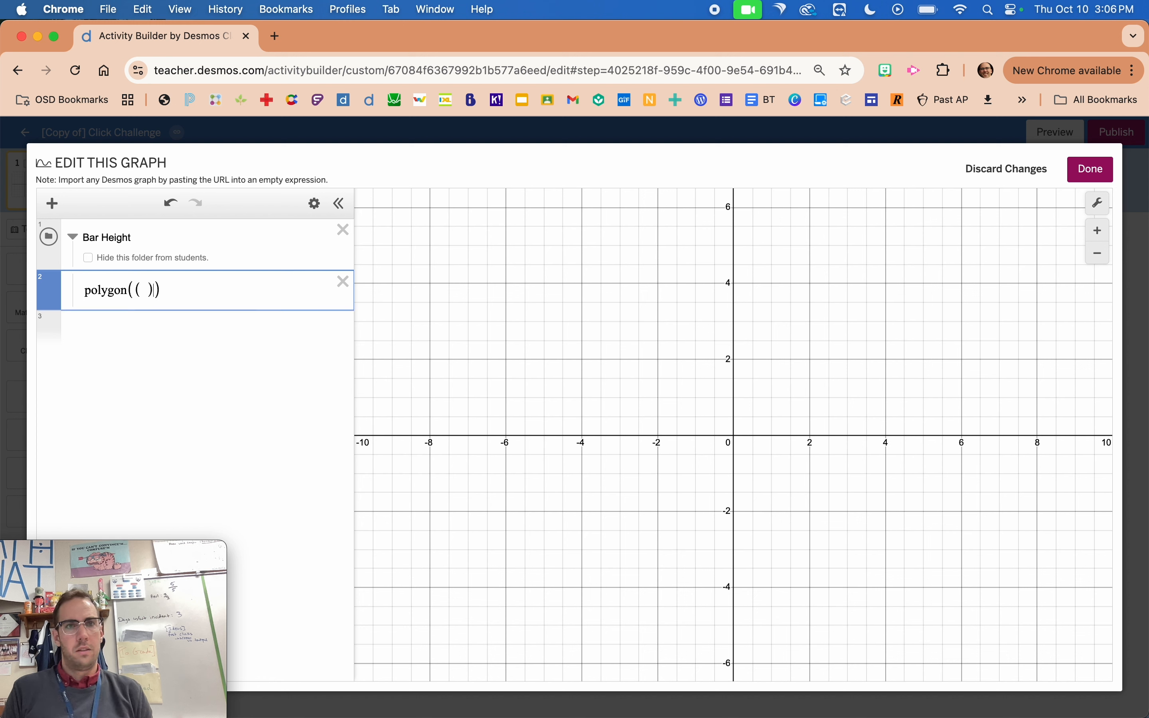
type(",()")
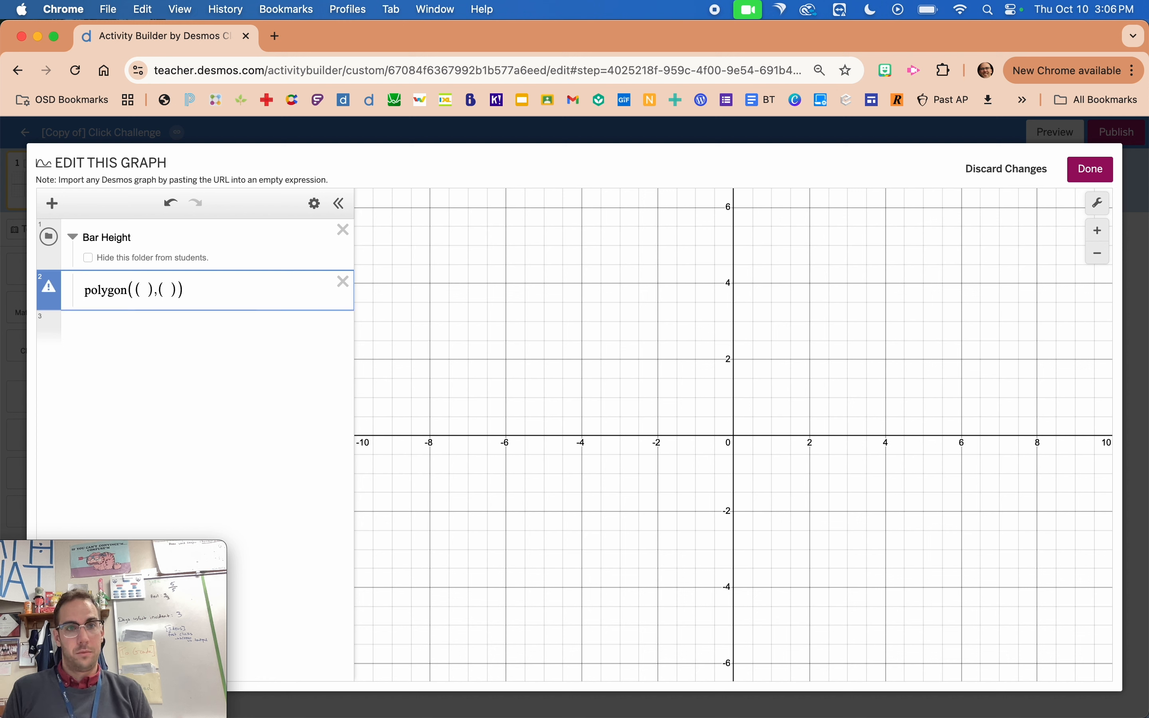
type(",(),")
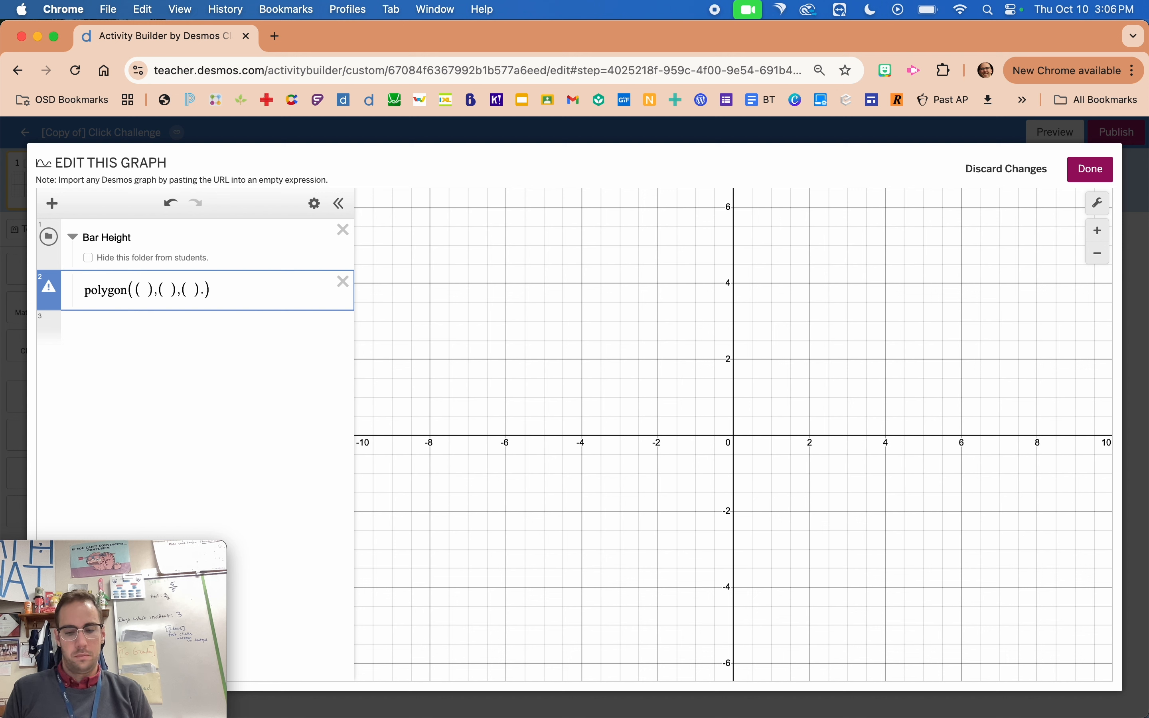
type("()")
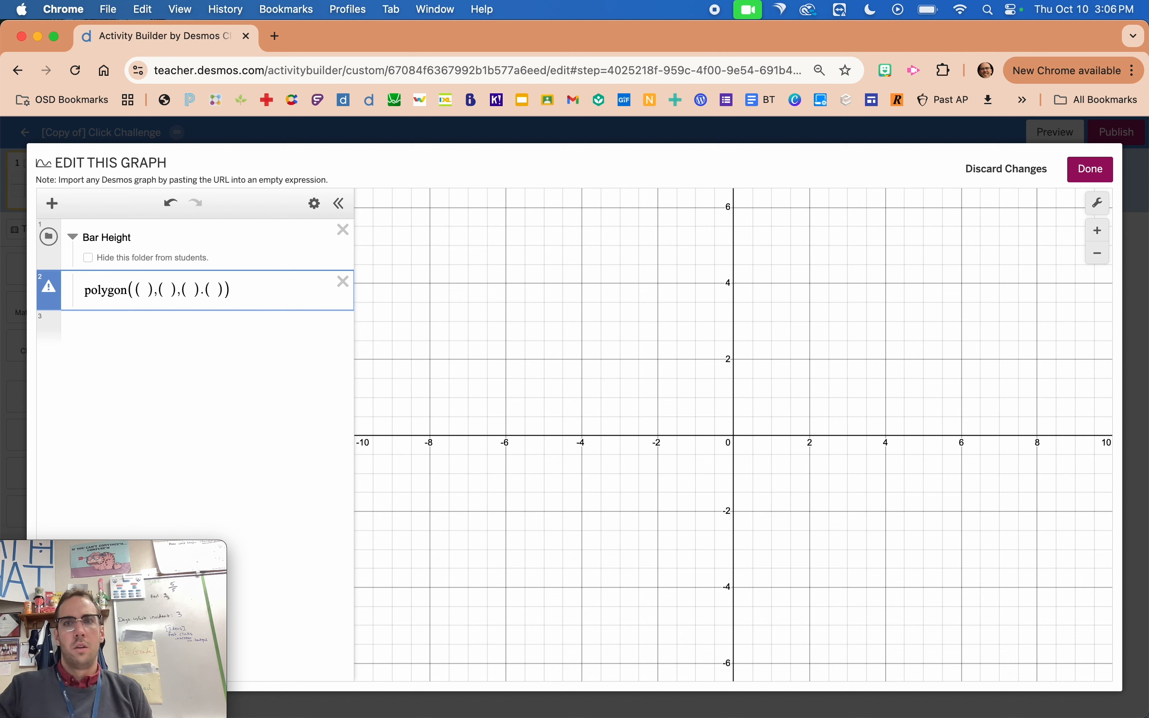
Fill in the polygon's vertices as (0,0), (5,0), (5,5) and (0,5).
left_click(143, 295)
type("0,0")
key("Right")
key("Right")
key("Right")
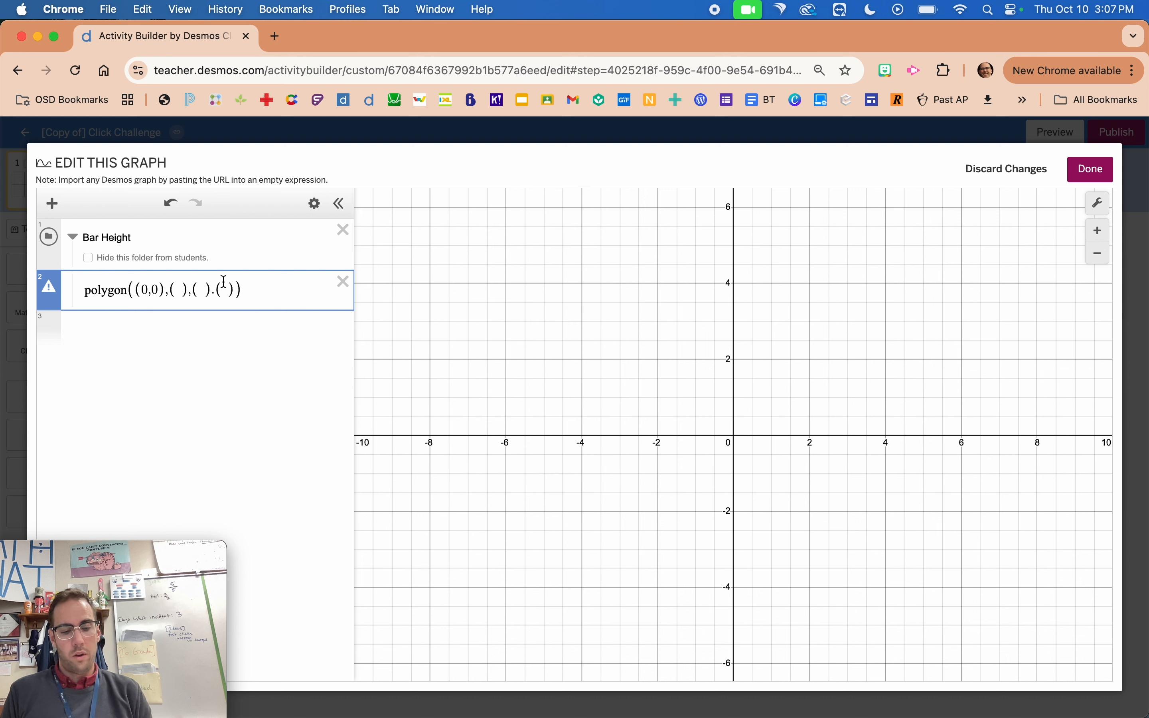
type("5,0")
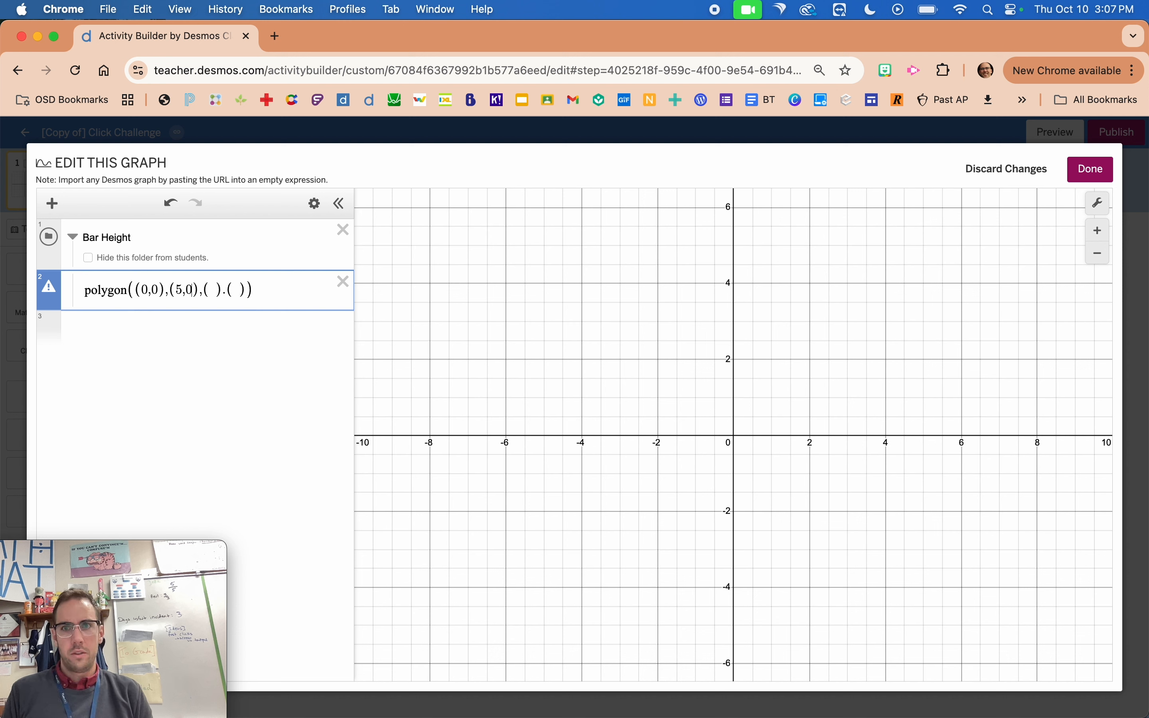
left_click(213, 290)
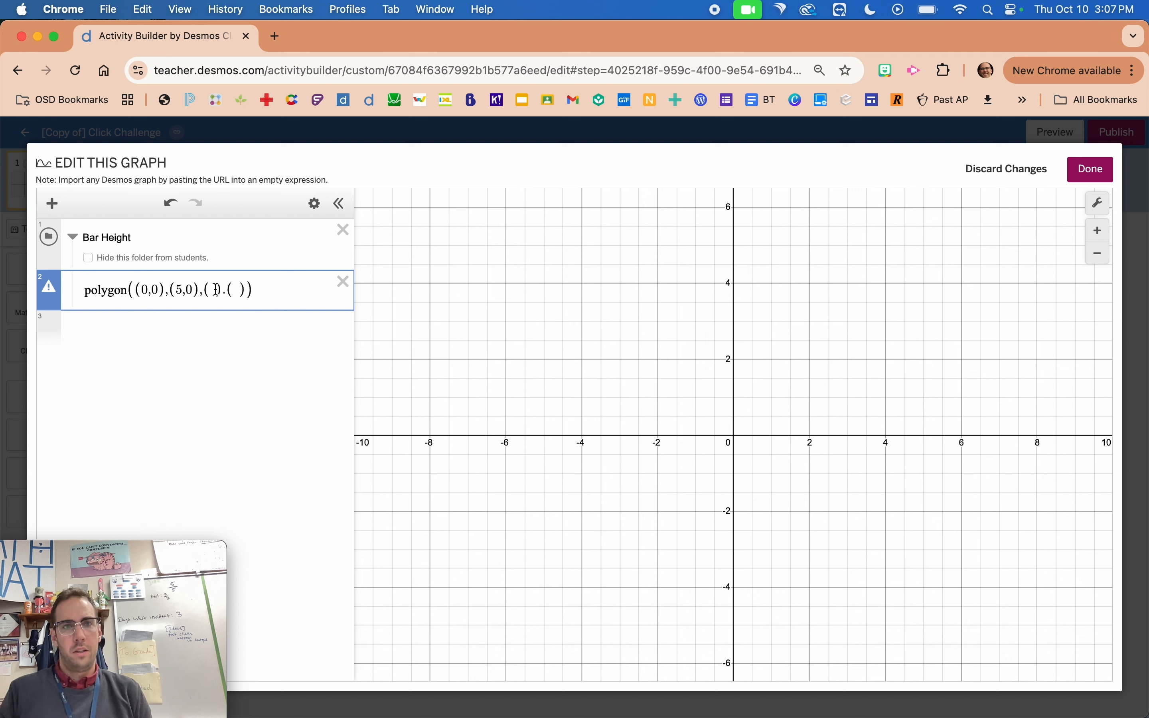
type("5,5")
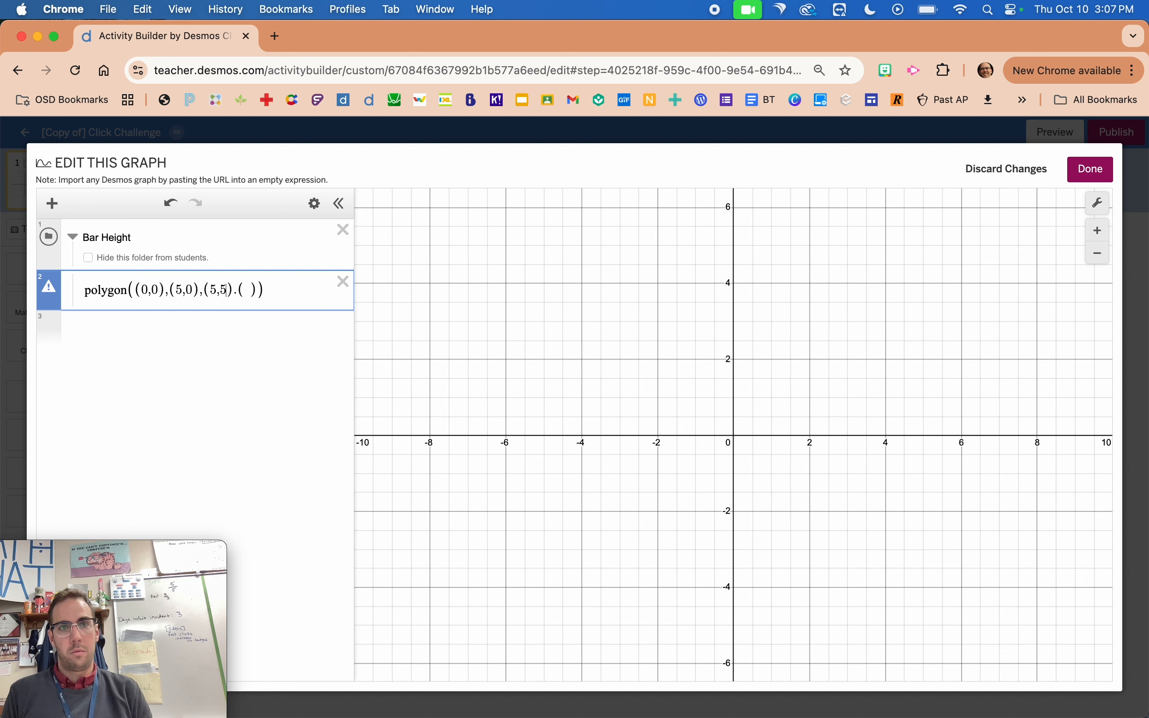
left_click(244, 294)
type("0,5")
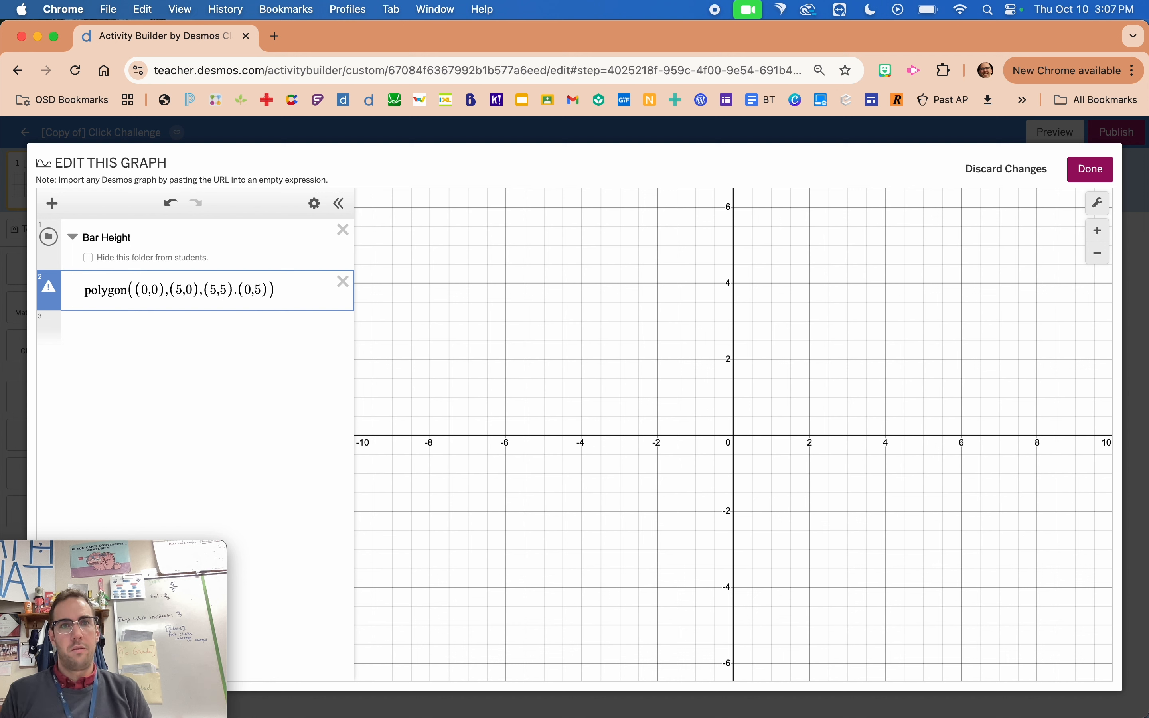
Replace the period between the polygon's third and fourth vertices with a comma.
left_click(238, 290)
key("BackSpace")
type(",")
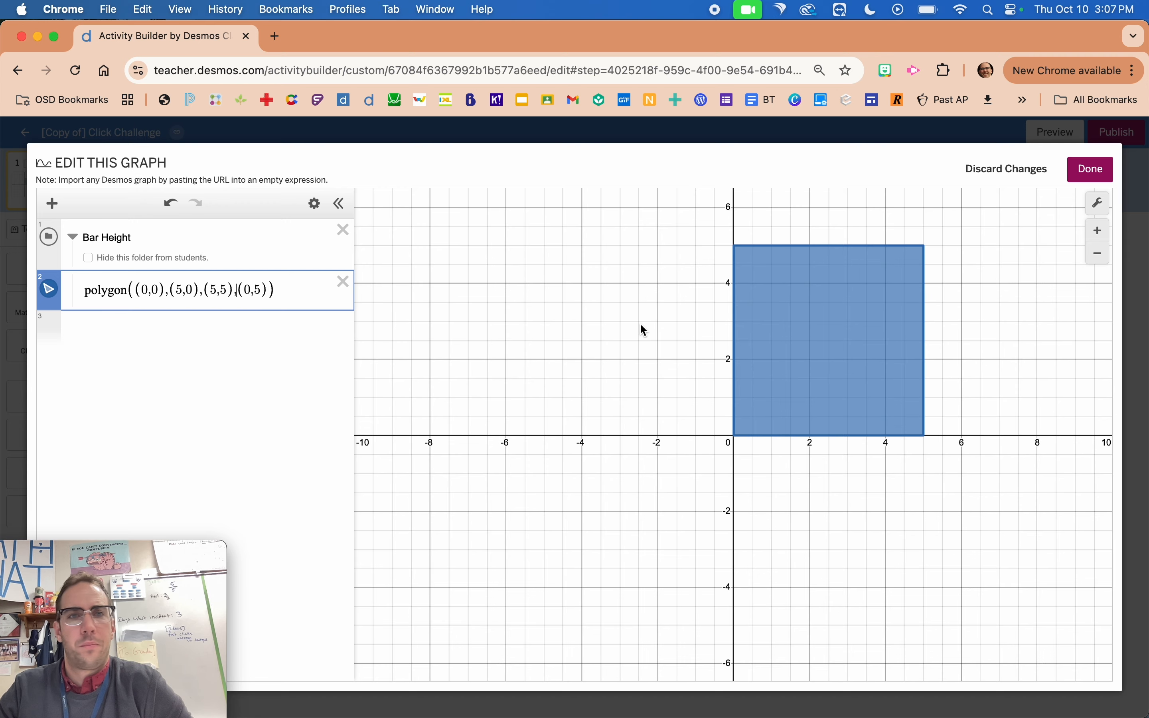
Try 9 as the y-coordinate of the polygon's third vertex, and set it back to 5.
left_click_drag(641, 325, 467, 391)
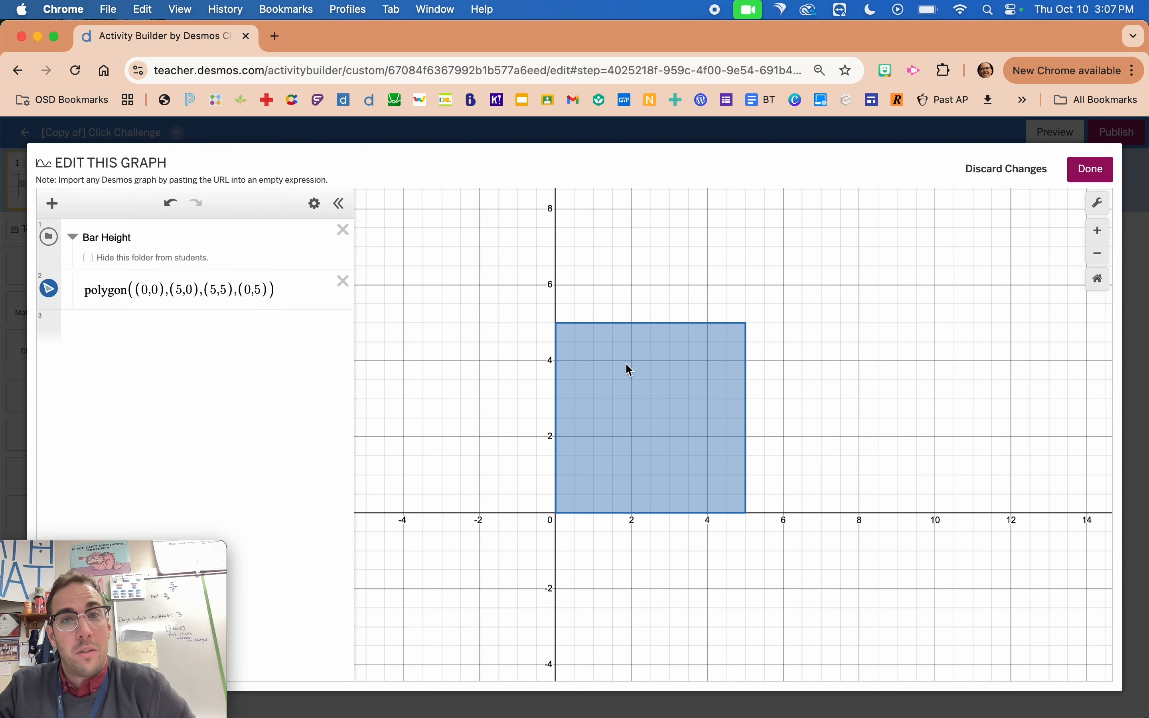
left_click(229, 291)
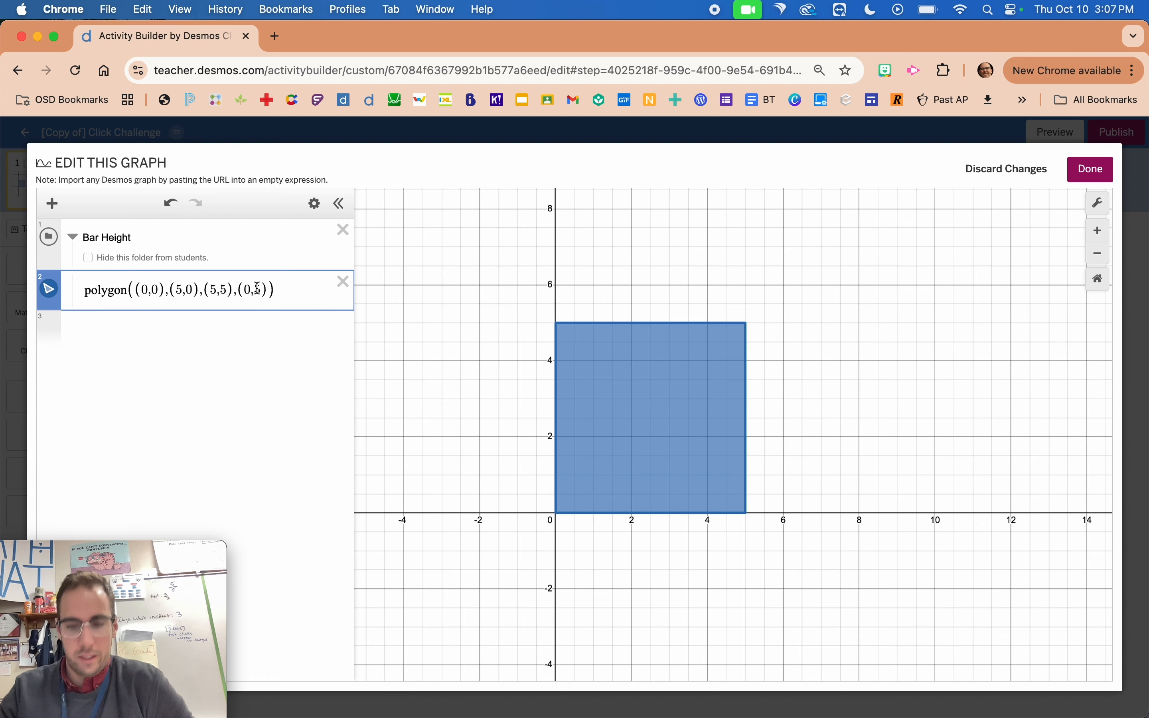
key("BackSpace")
type("9")
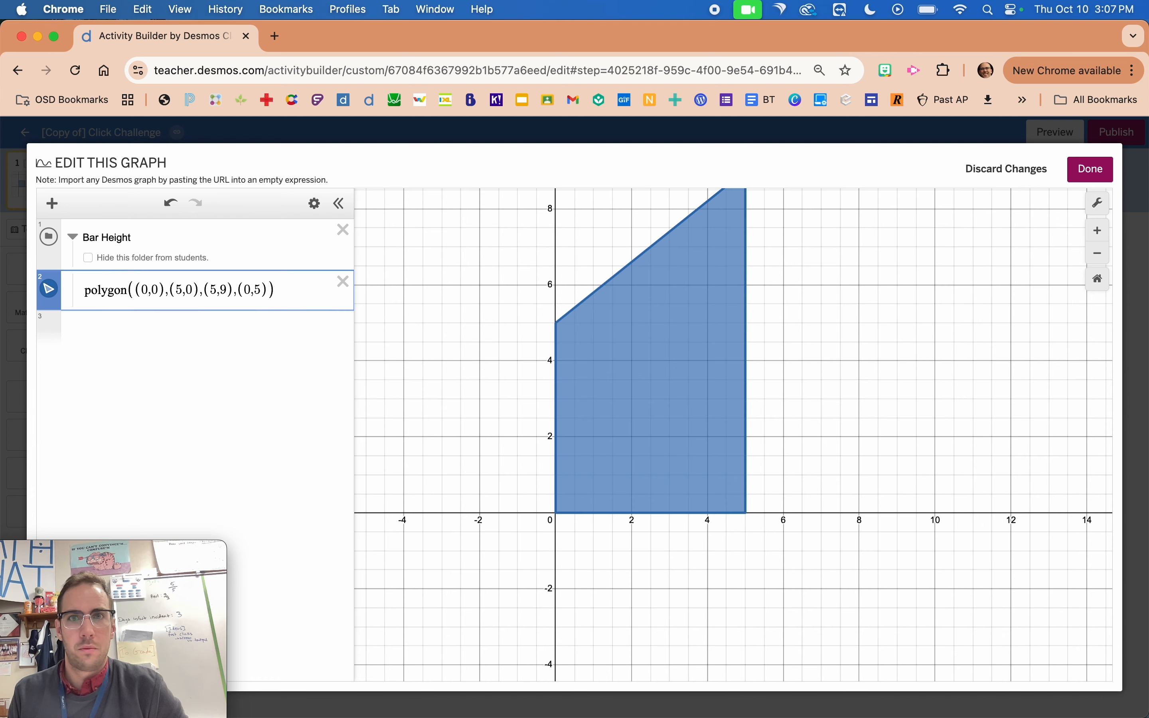
key("BackSpace")
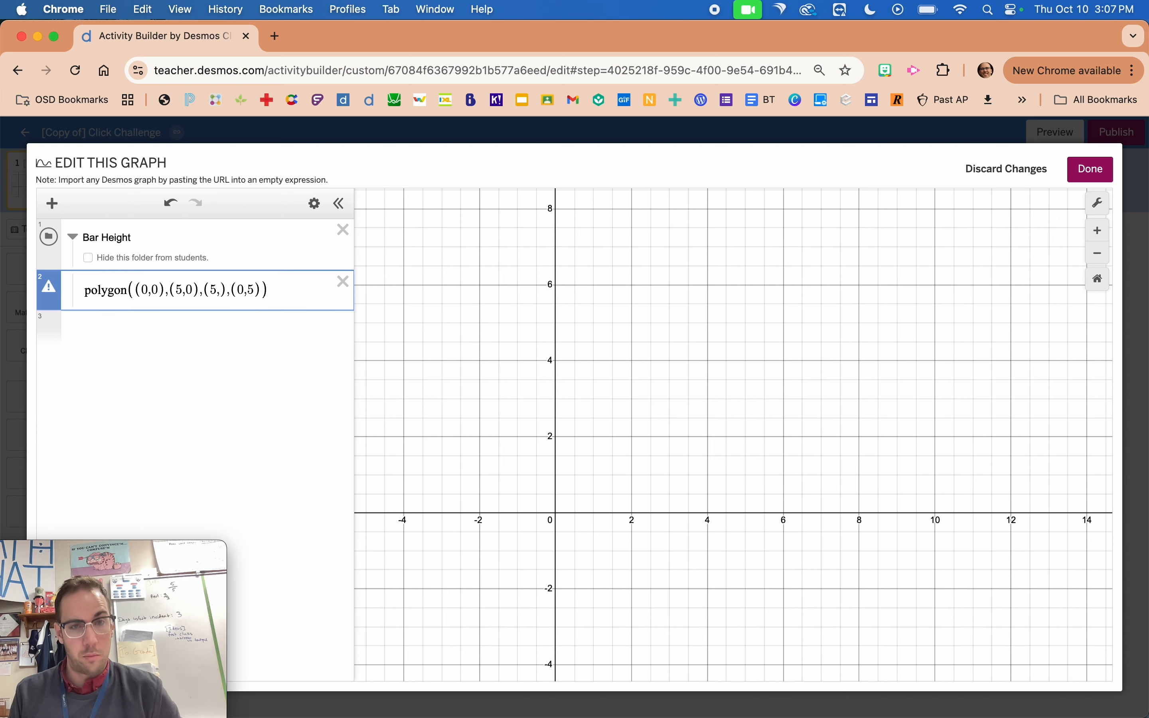
type("5")
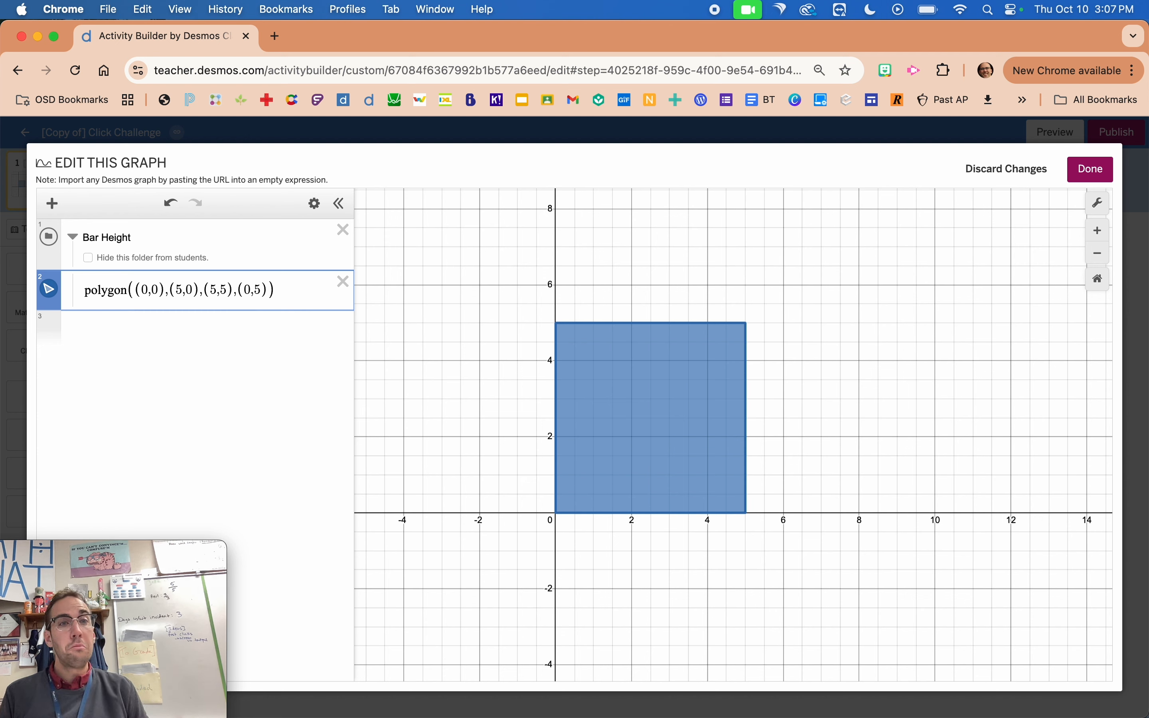
Replace the third vertex's y-coordinate with H and add a slider for H, set to 3.1.
key("BackSpace")
type("H")
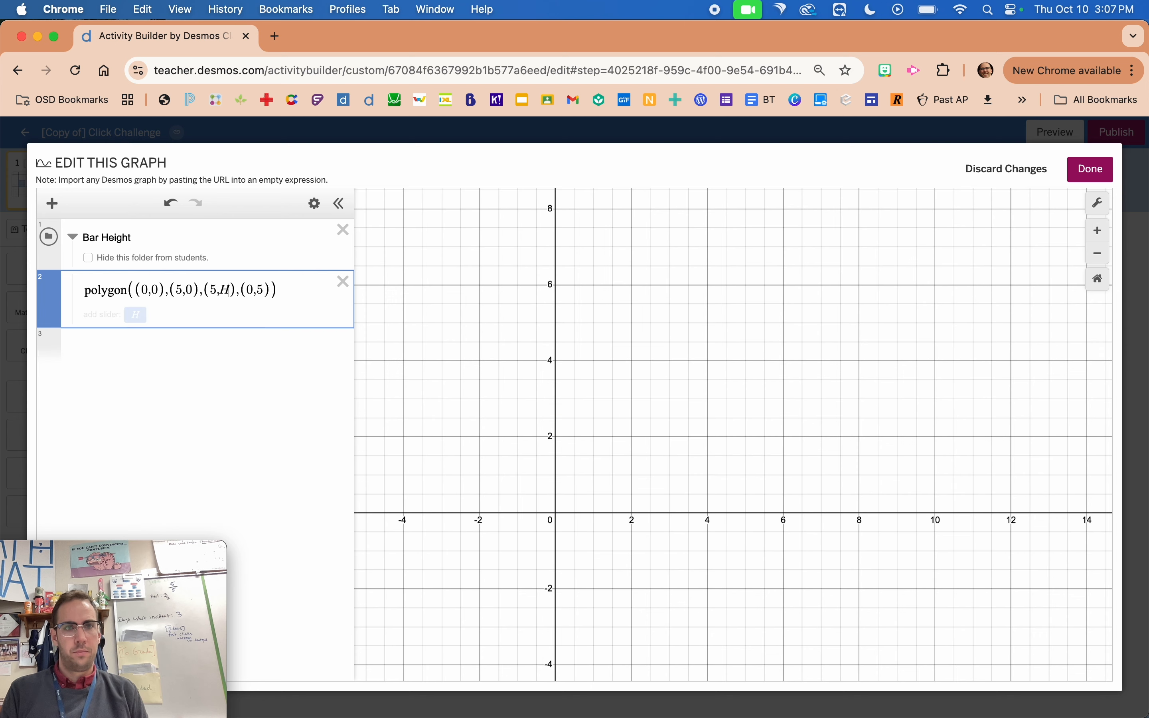
left_click(135, 315)
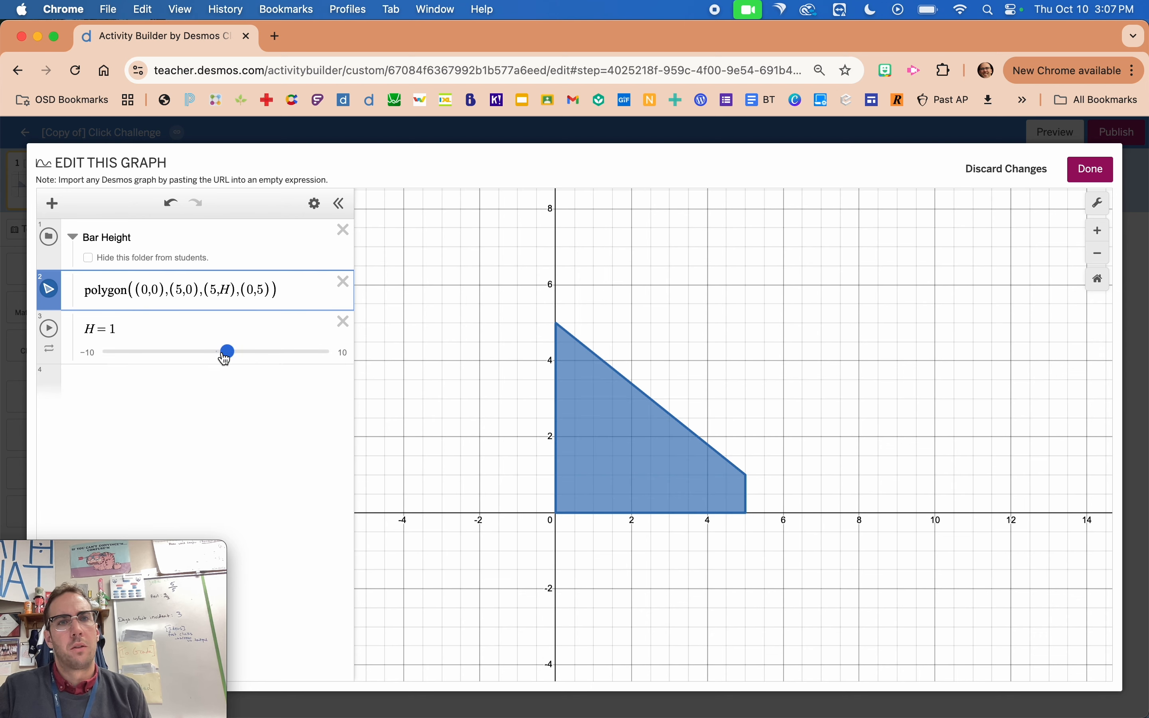
mouse_move(227, 352)
left_mouse_down()
mouse_move(273, 352)
mouse_move(245, 352)
left_mouse_up()
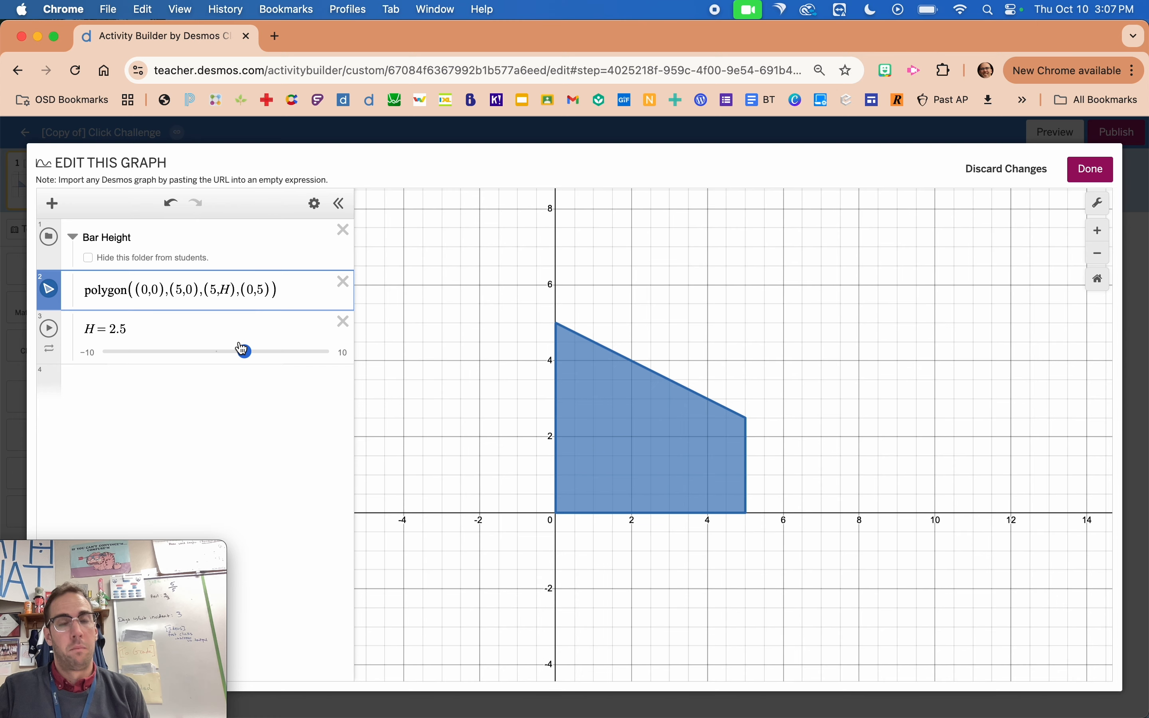
left_click_drag(244, 351, 251, 351)
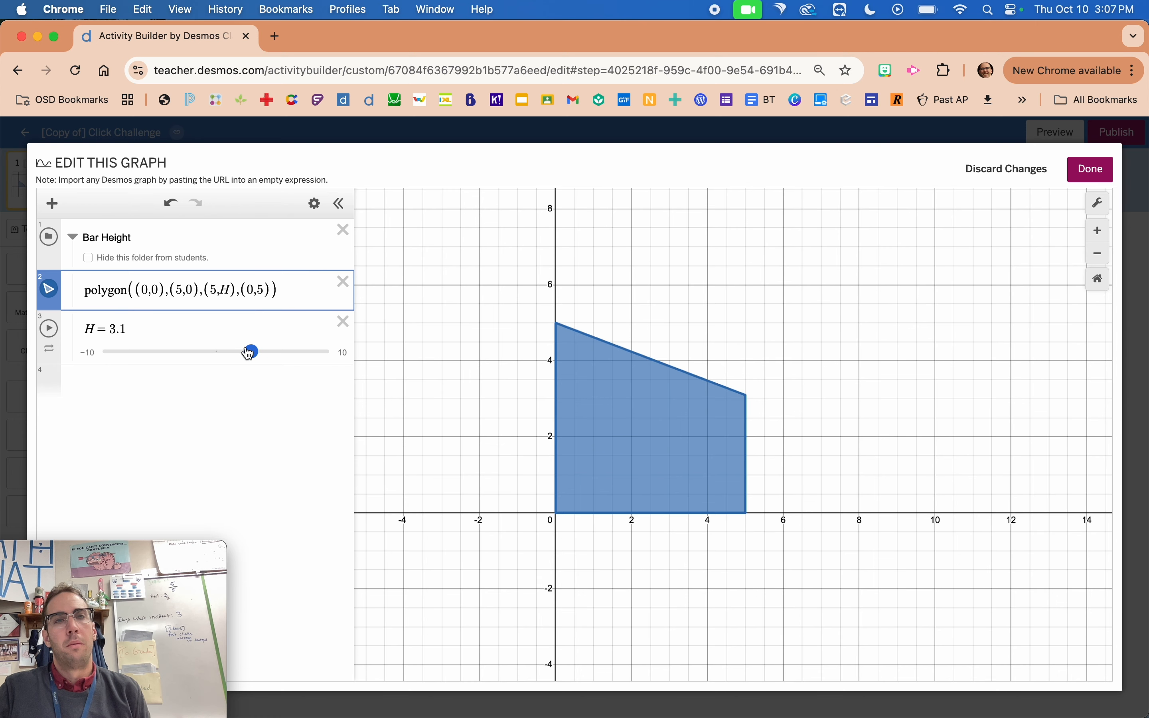
Replace the fourth vertex's y-coordinate with H and adjust the H slider to 4.5.
left_click(269, 290)
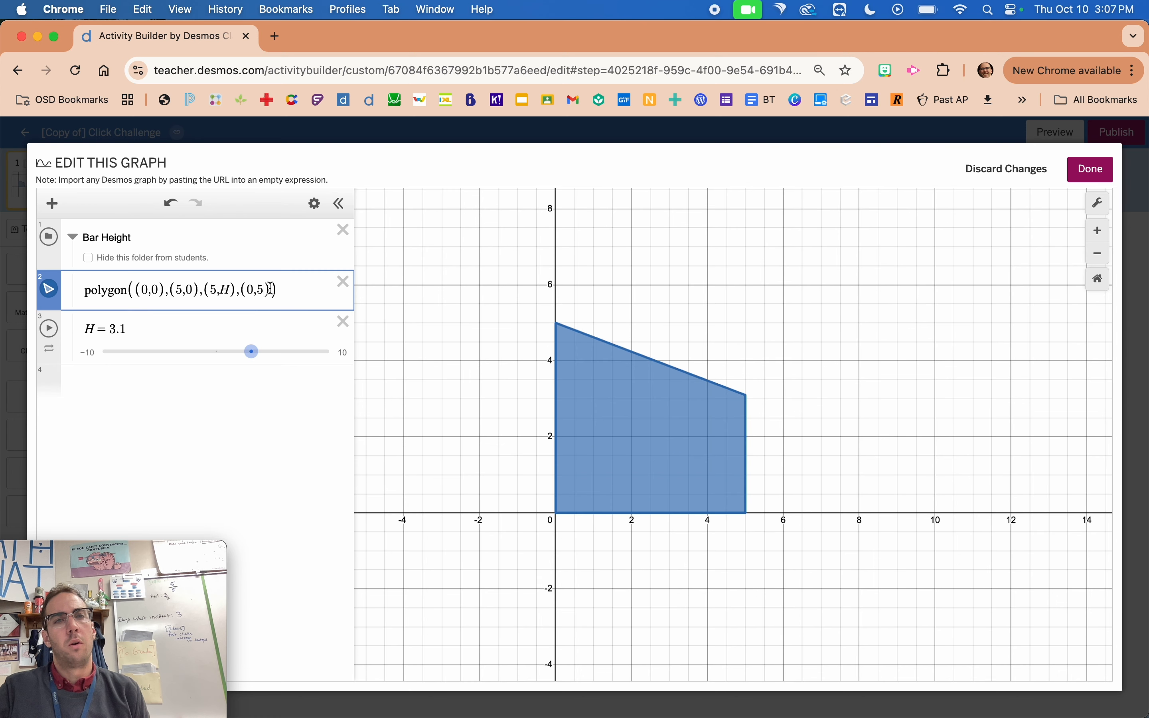
key("BackSpace")
type("H")
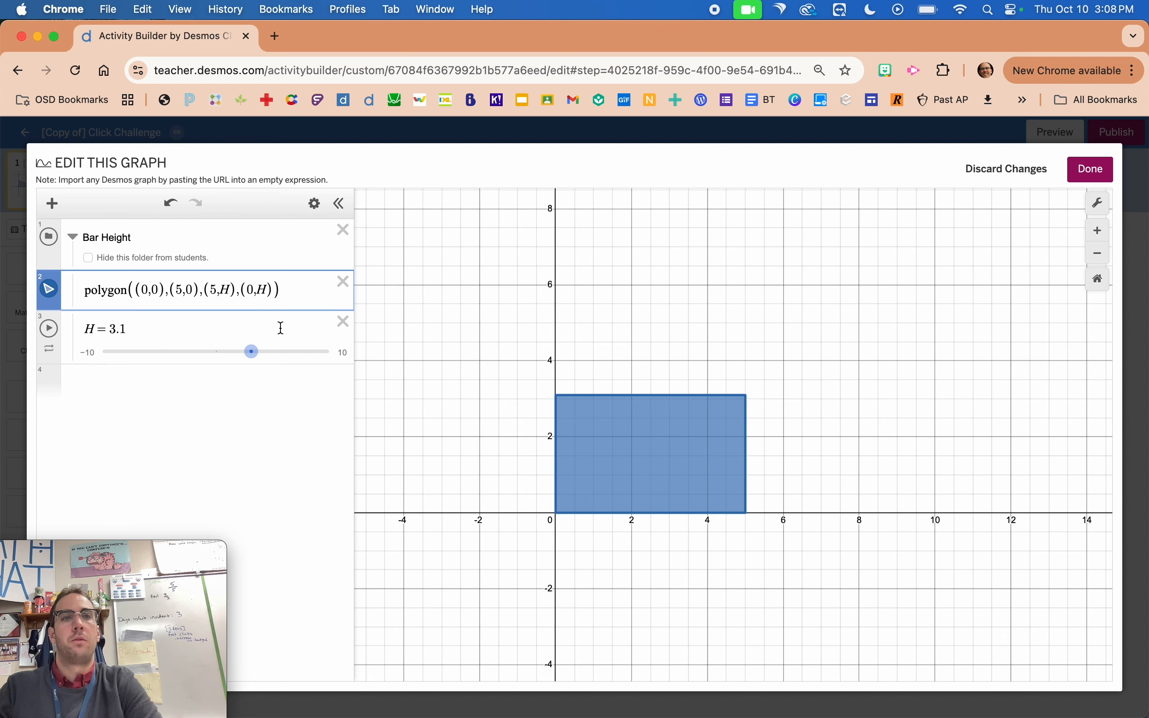
mouse_move(251, 351)
left_mouse_down()
mouse_move(237, 353)
mouse_move(265, 357)
mouse_move(216, 366)
mouse_move(268, 359)
left_mouse_up()
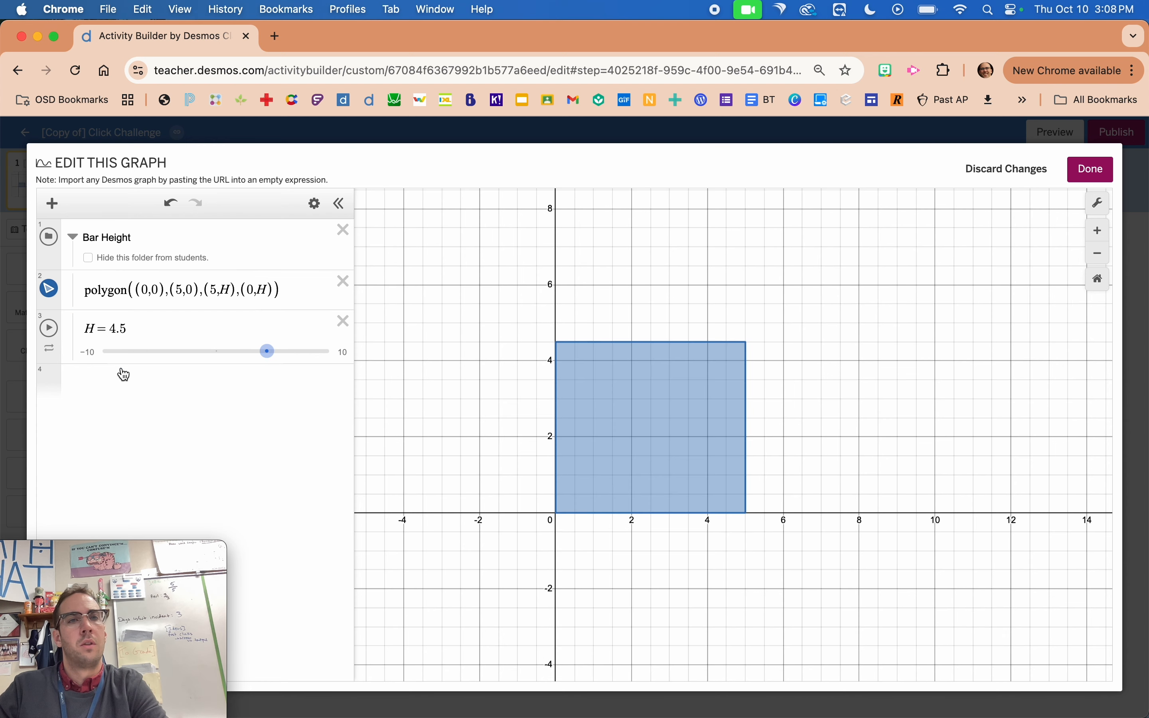
Set the H slider's minimum to 0 and its step to 1.
left_click(89, 353)
type("0")
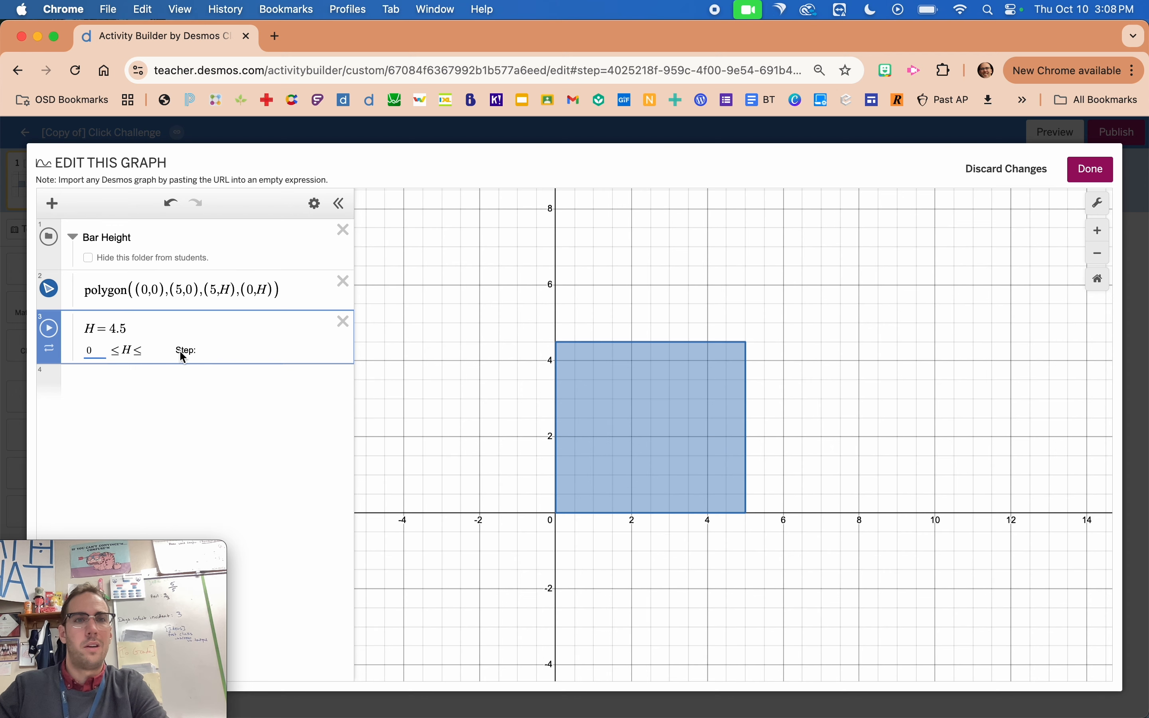
left_click(220, 349)
type("1")
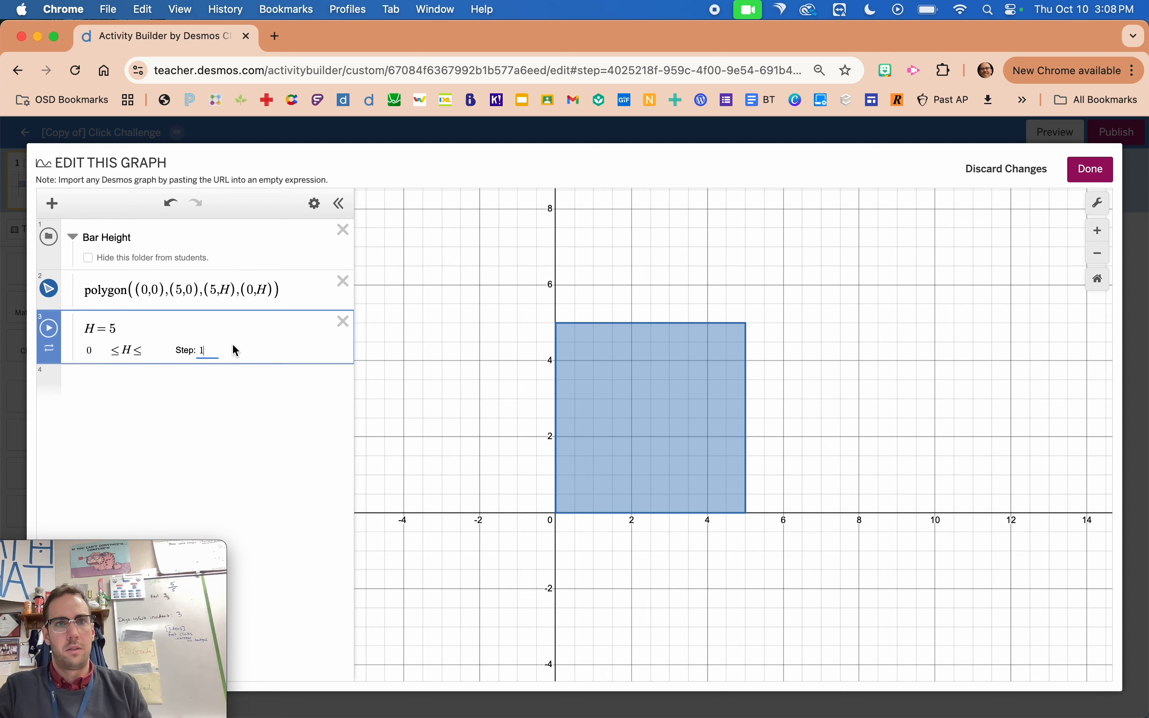
left_click(401, 342)
Adjust the H slider to 3 and close the graph editor, keeping the changes.
left_click_drag(216, 355, 76, 341)
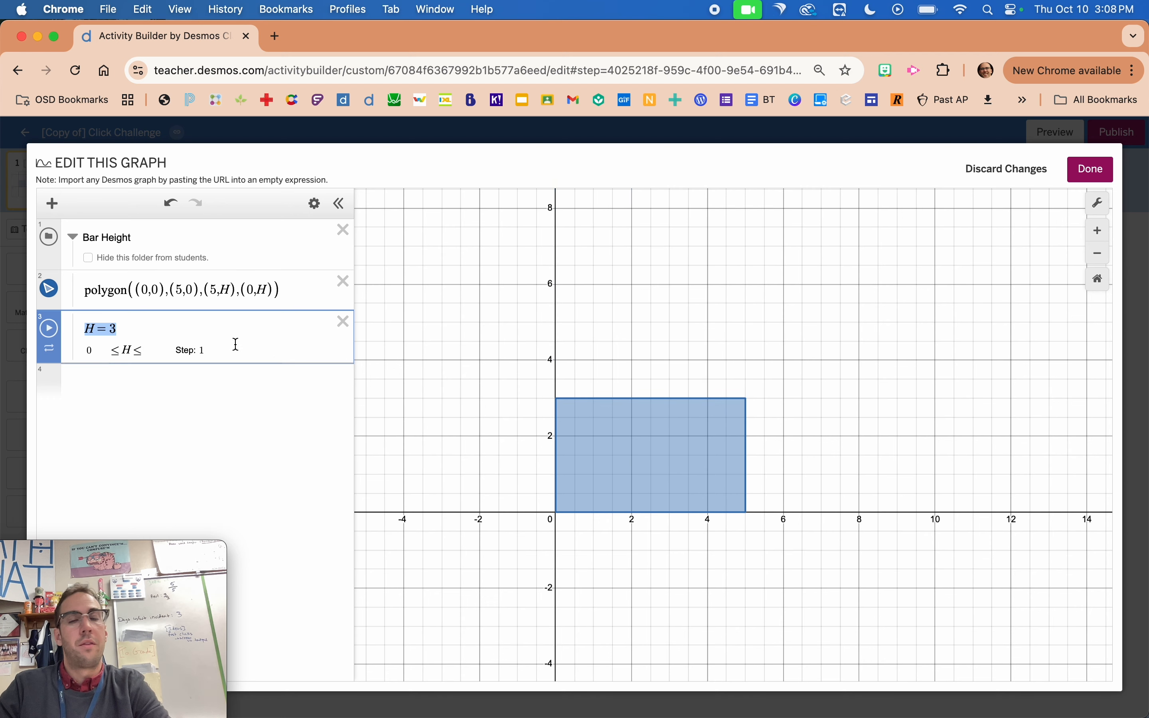
left_click(395, 366)
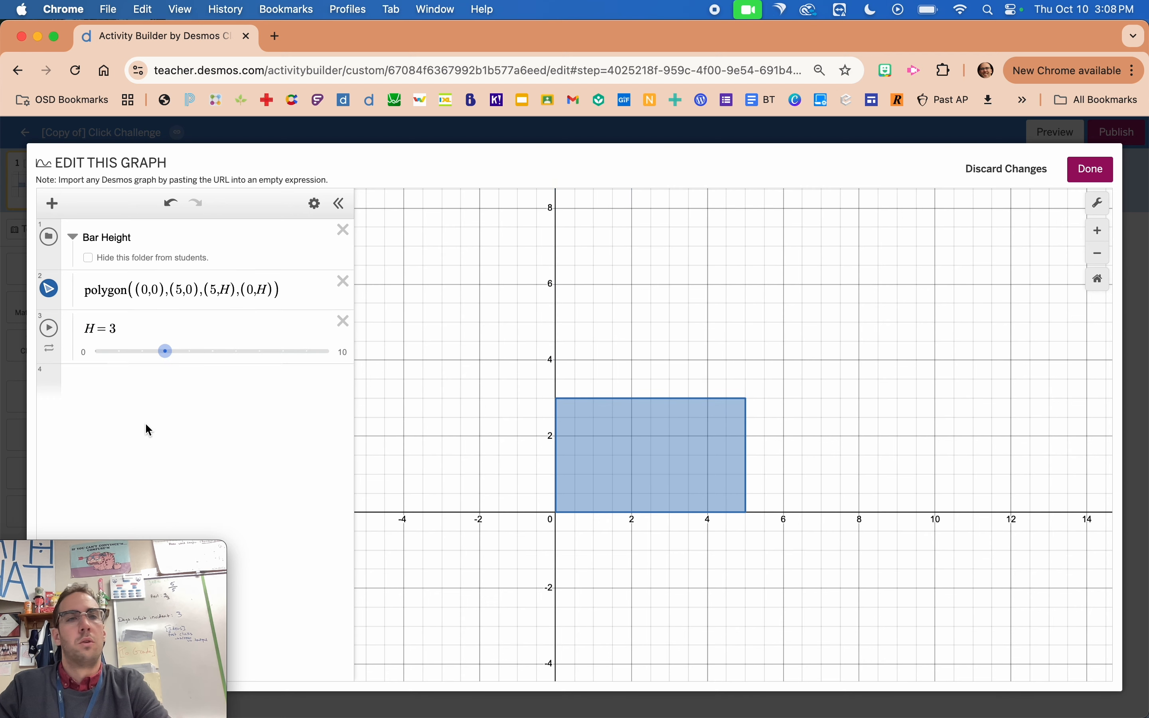
left_click(22, 402)
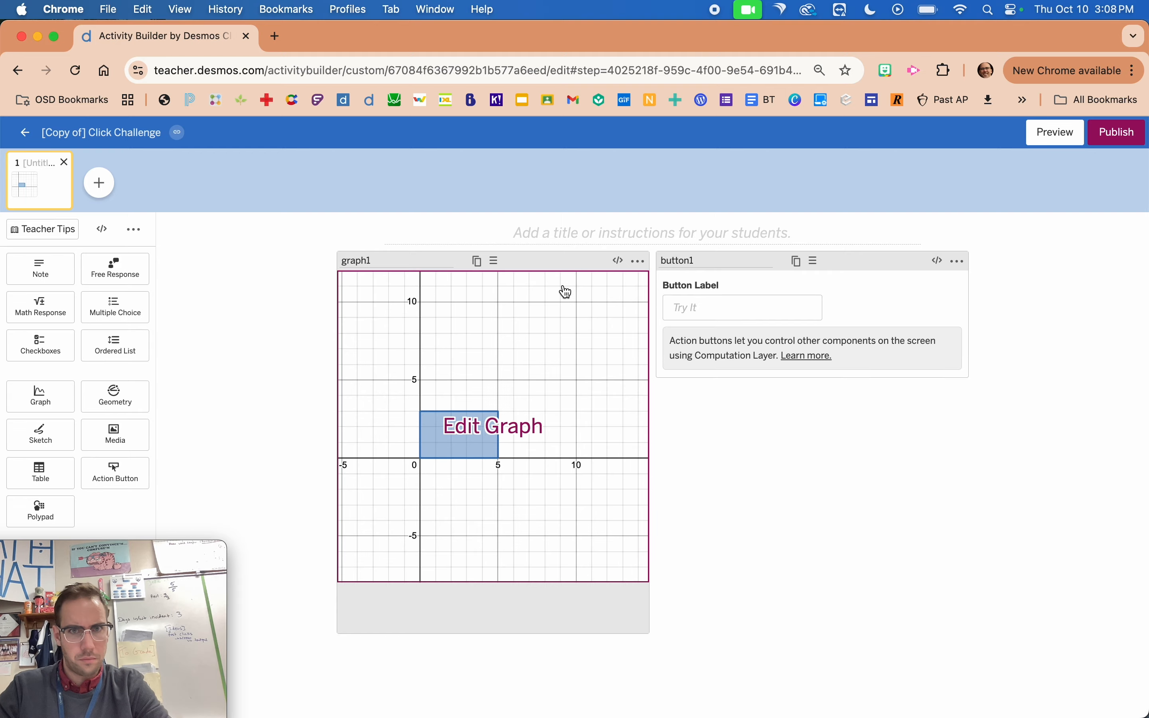
Open the computation layer script for graph1 and begin it with a number sink for the variable `H`.
left_click(618, 261)
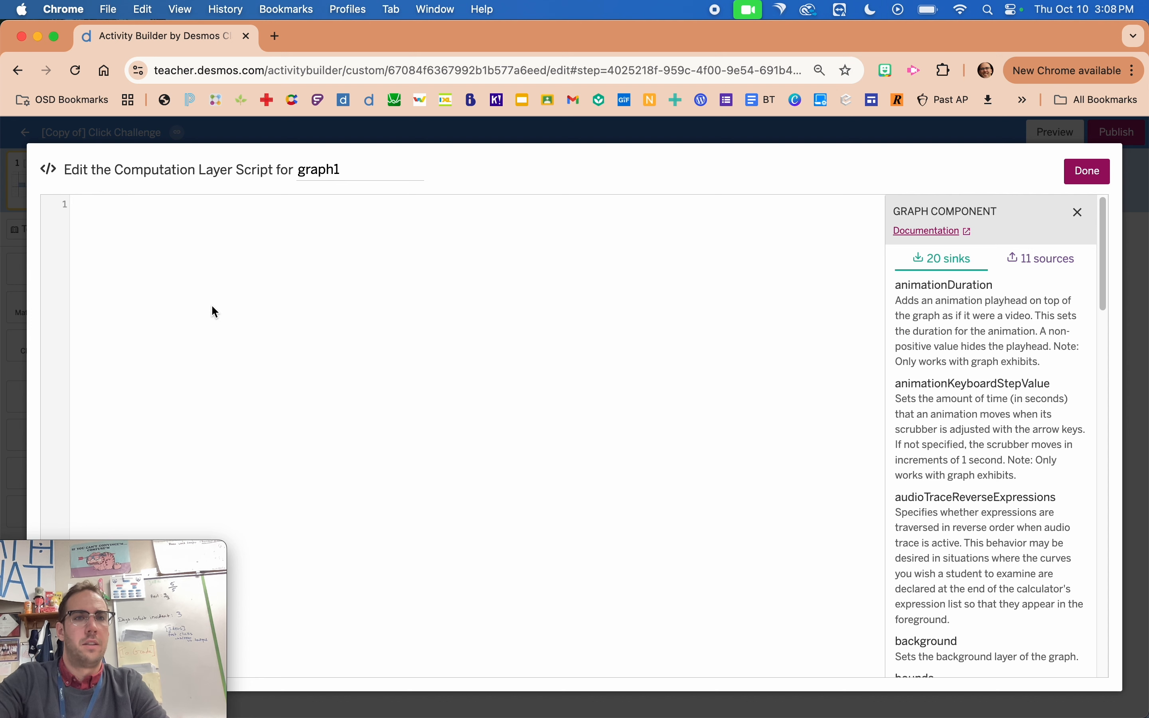
key("super+equal")
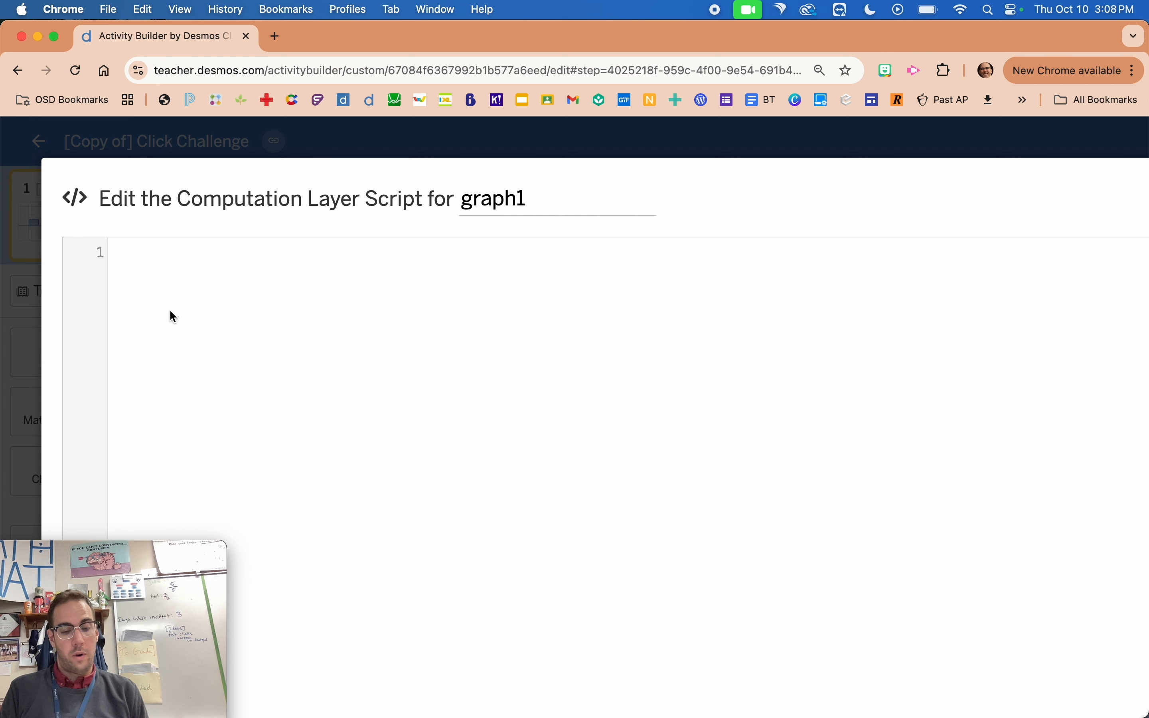
type("nu")
key("Return")
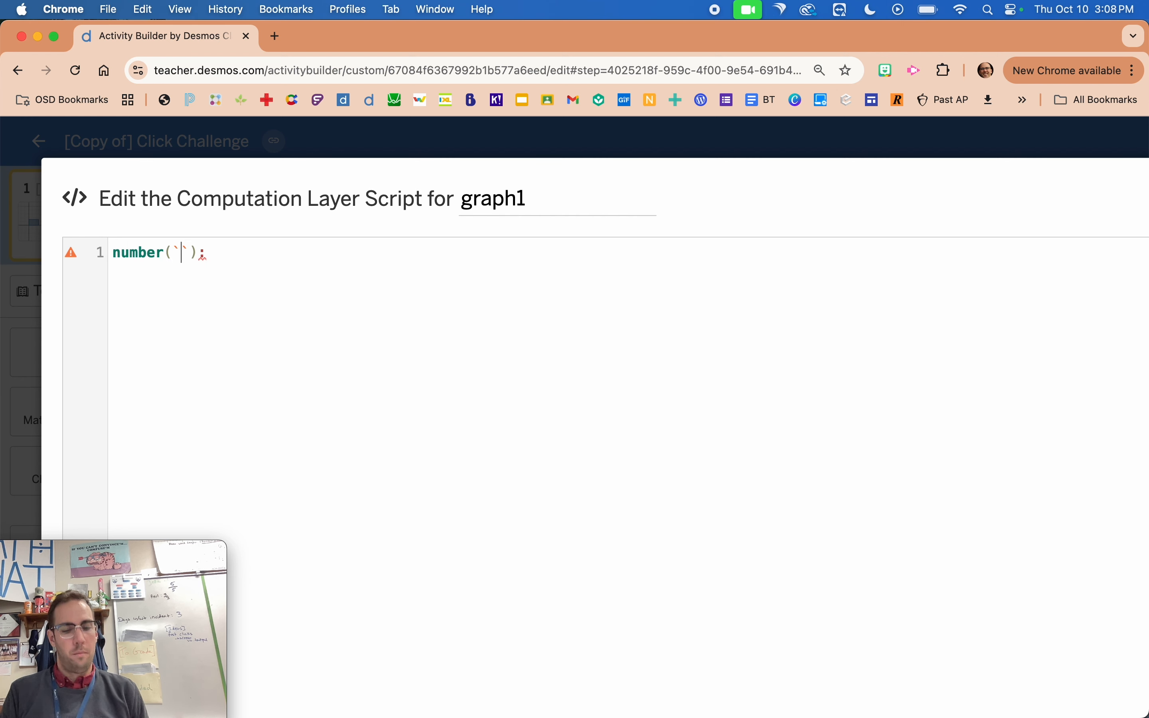
type("H")
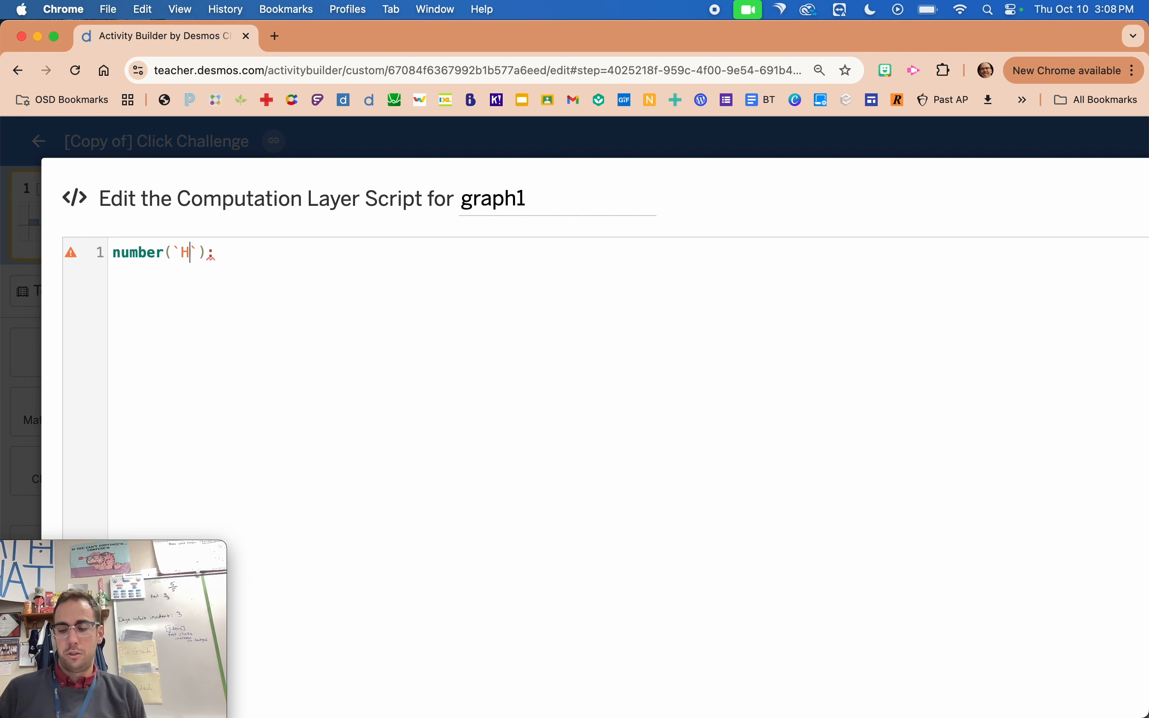
key("Right")
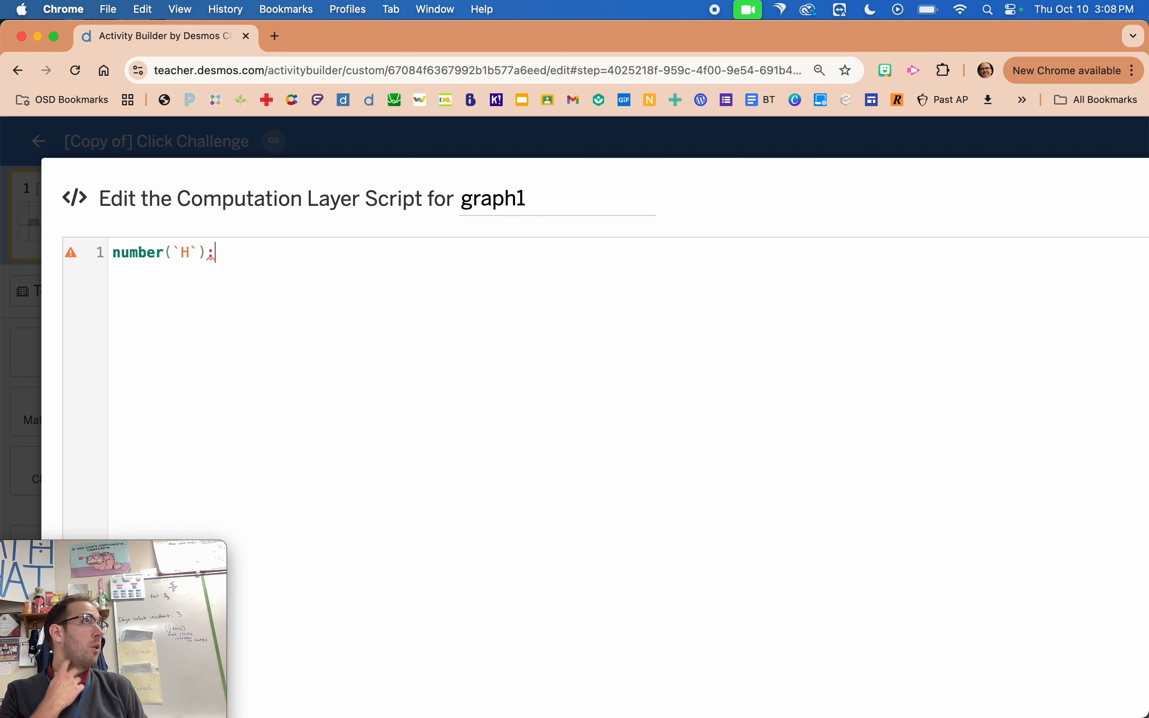
Assign button1.pressCount to the `H` number sink and close the graph1 script.
type("bu")
key("Return")
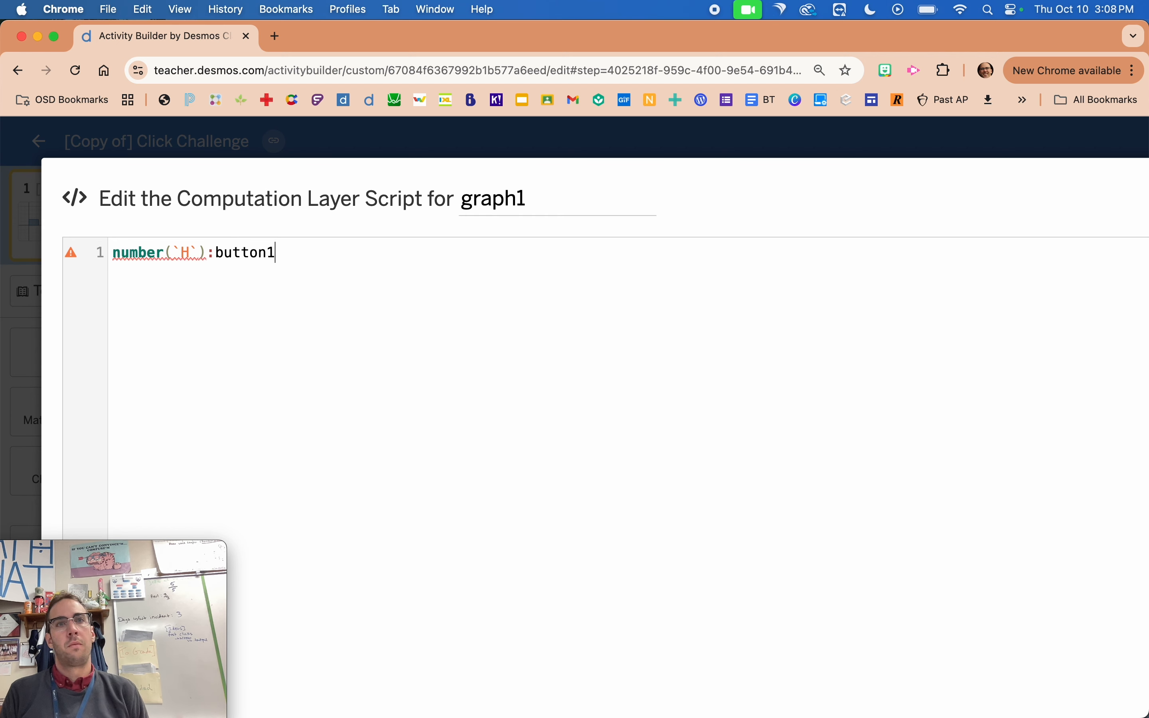
type(".")
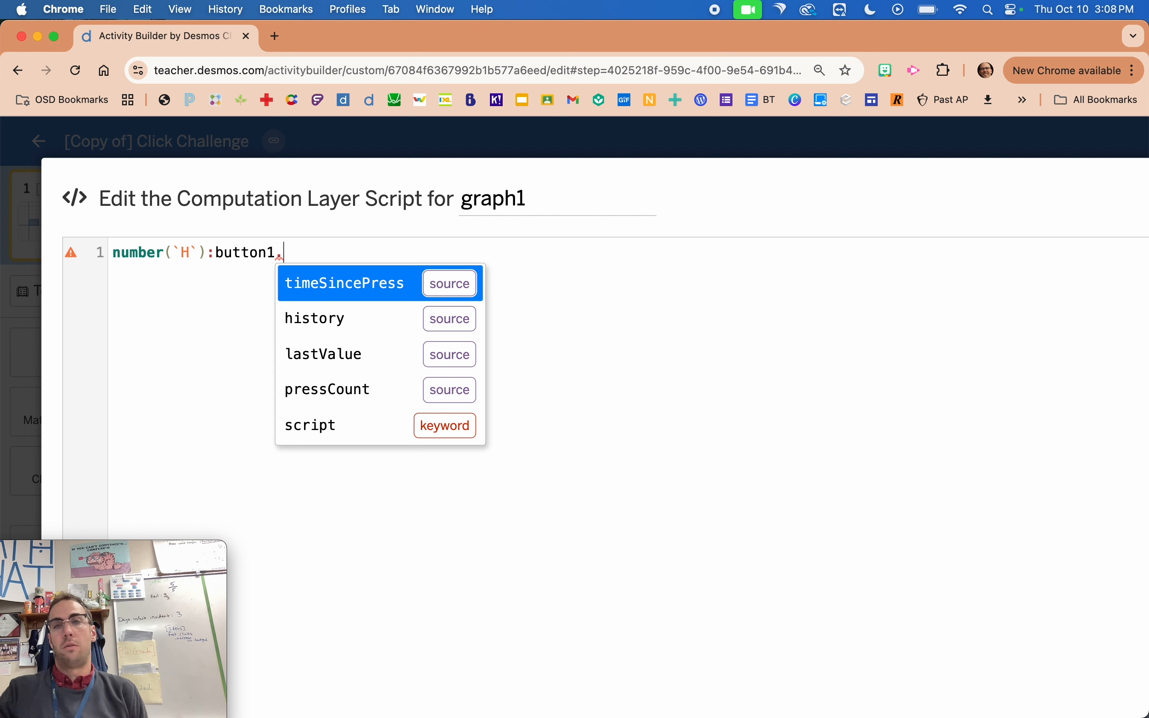
left_click(342, 389)
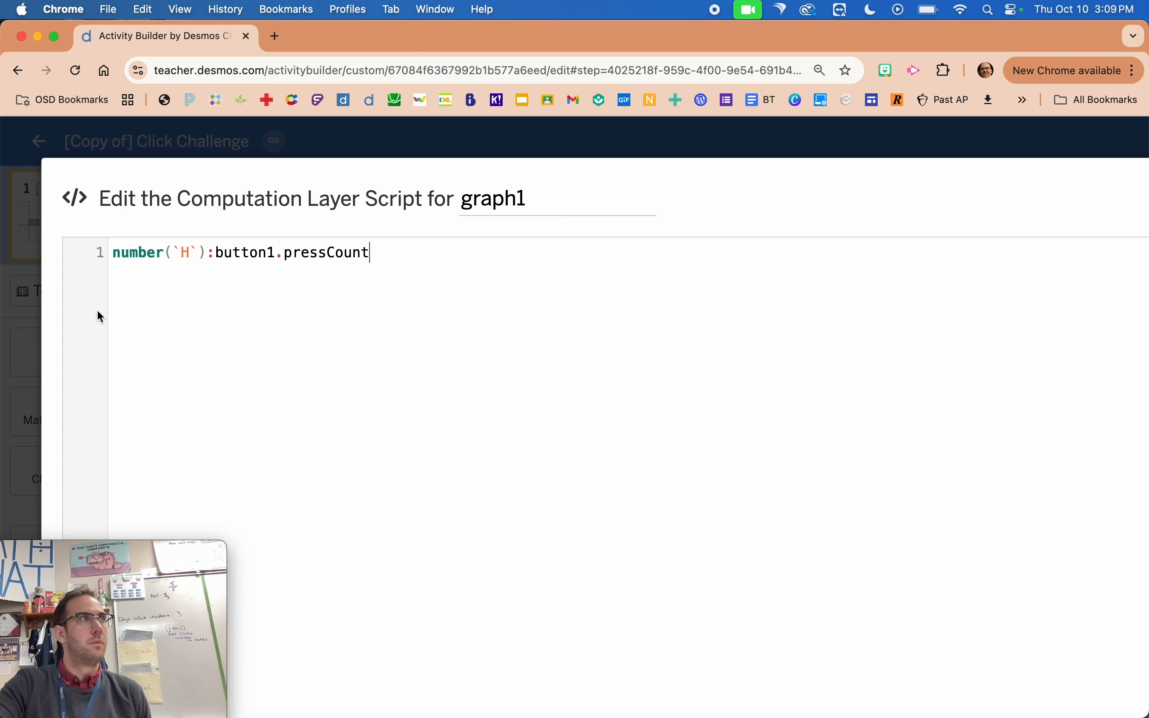
key("super+minus")
key("super+minus")
key("super+minus")
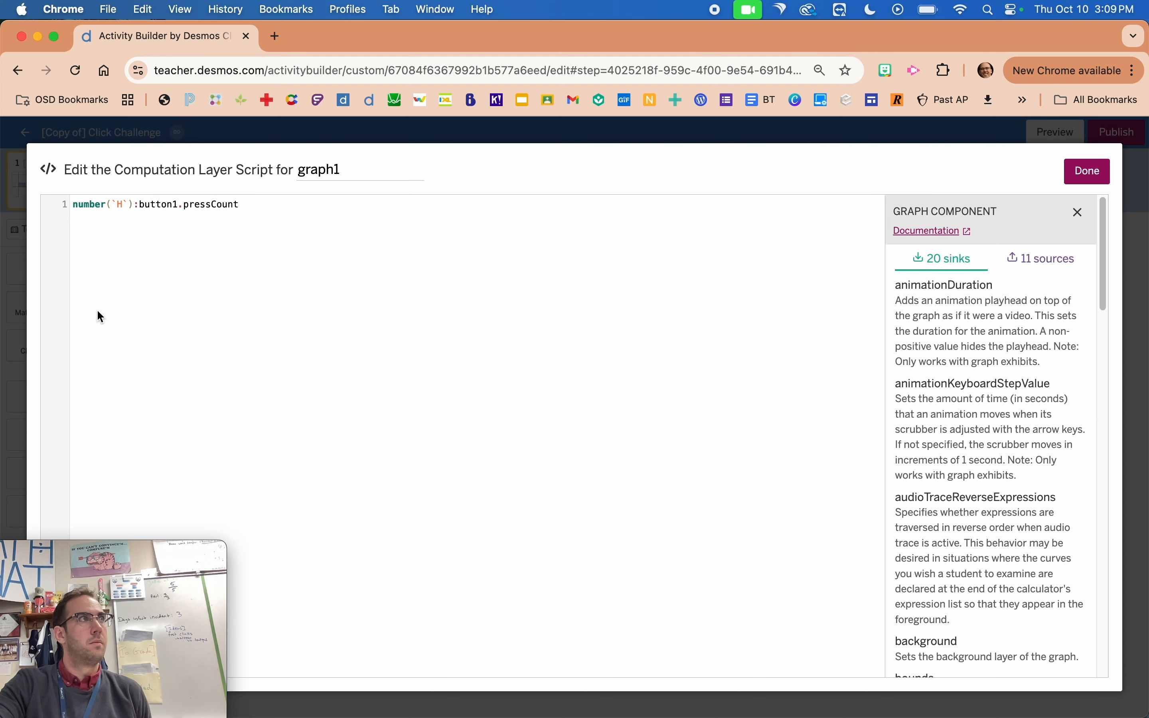
left_click(3, 409)
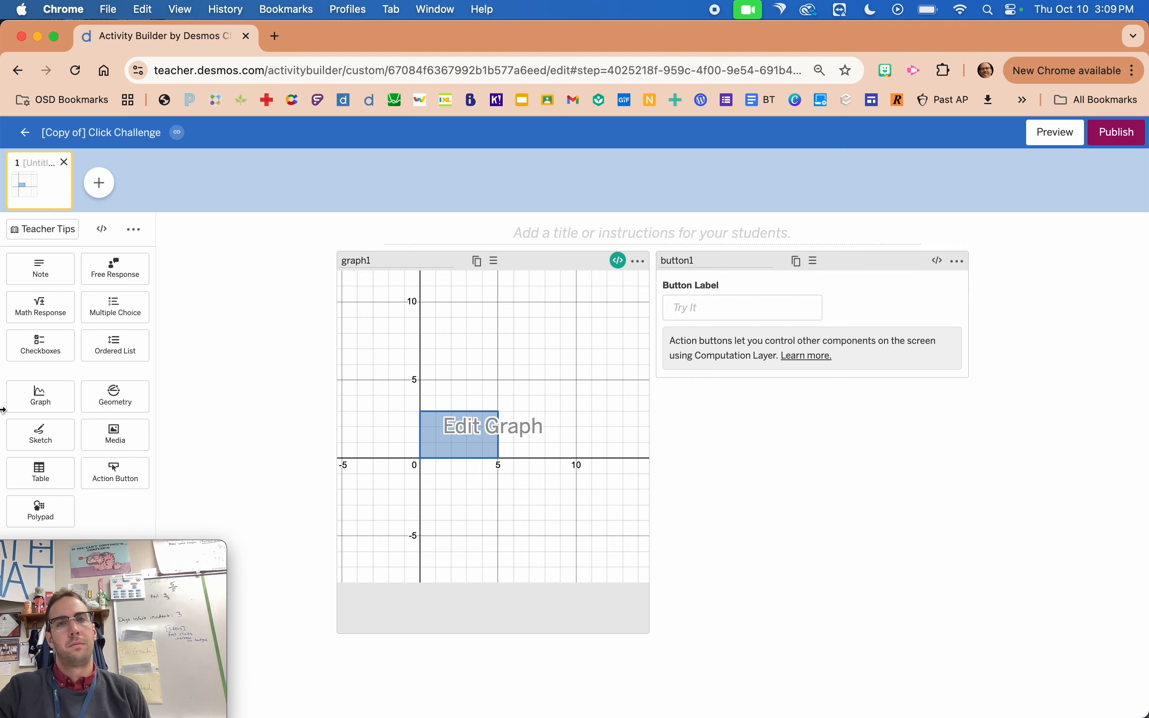
Preview the student screen, test the Try It button's effect on the bar, and close the preview.
left_click(1056, 133)
left_click(604, 222)
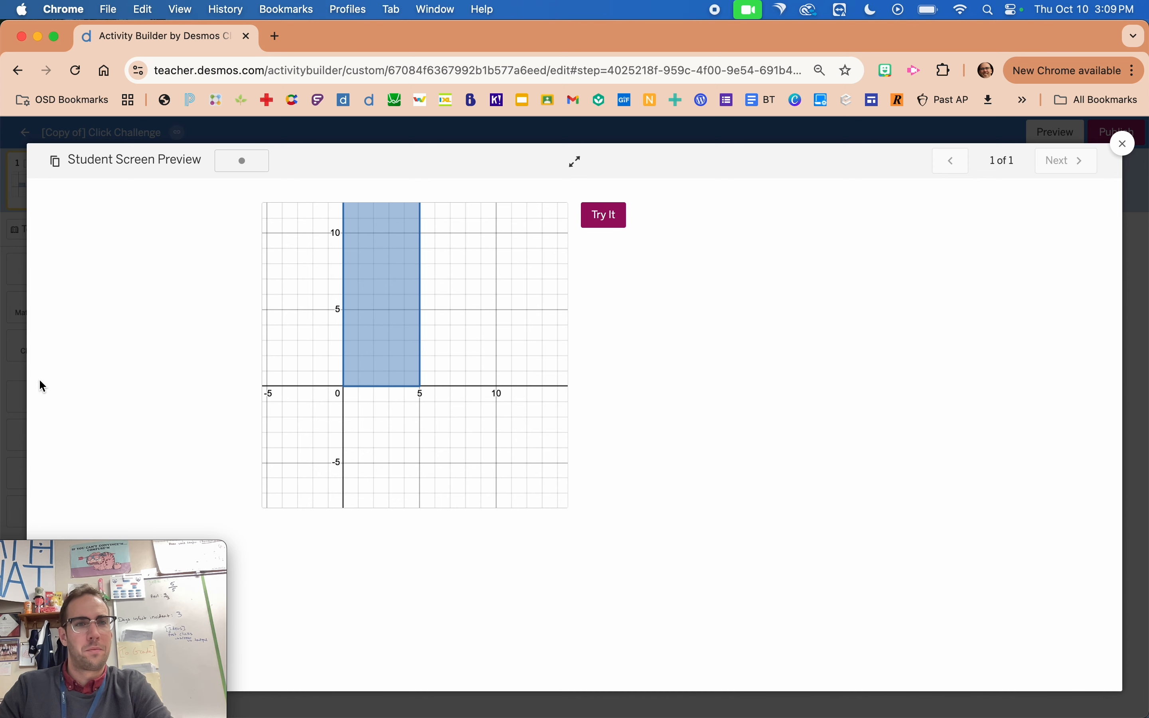
left_click(26, 383)
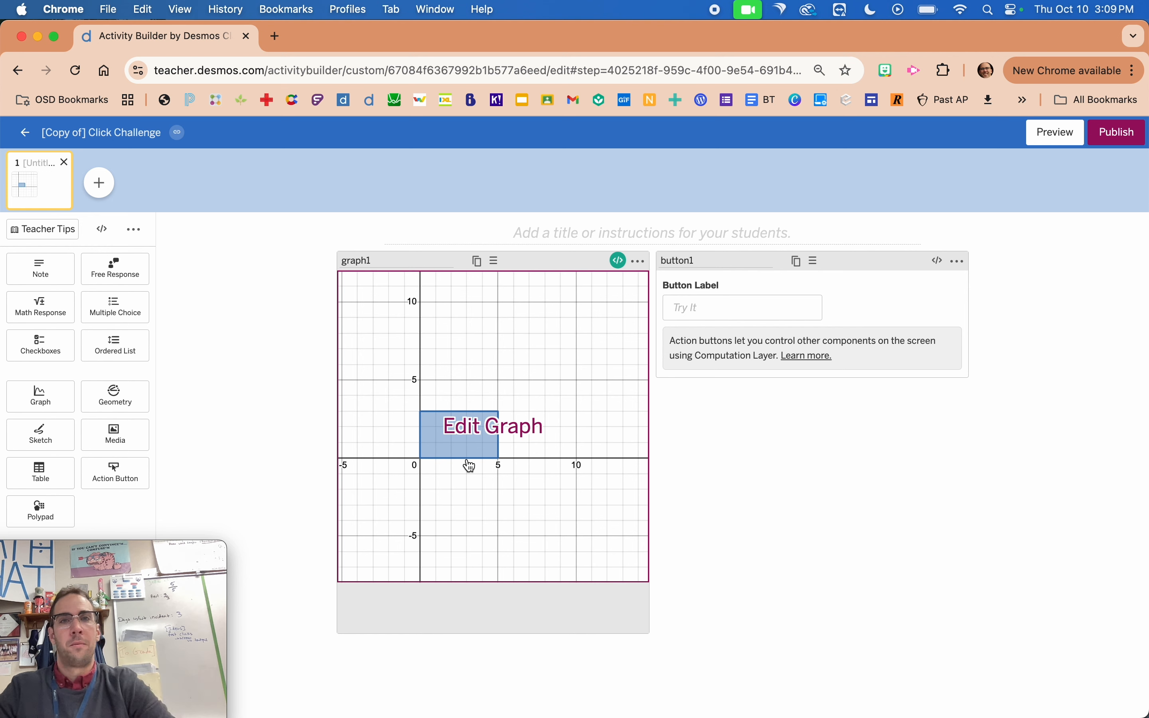
Reopen the graph, collapse the Bar Height folder, and add a new folder named Window below it.
left_click(516, 384)
left_click(73, 237)
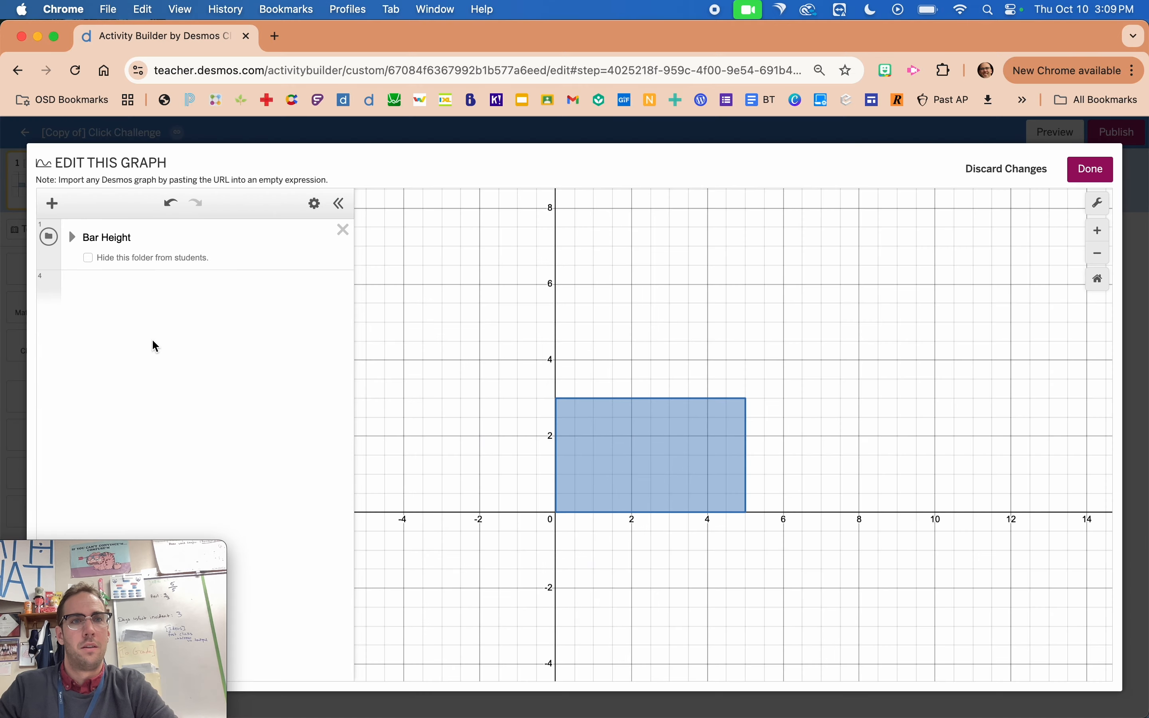
left_click(144, 303)
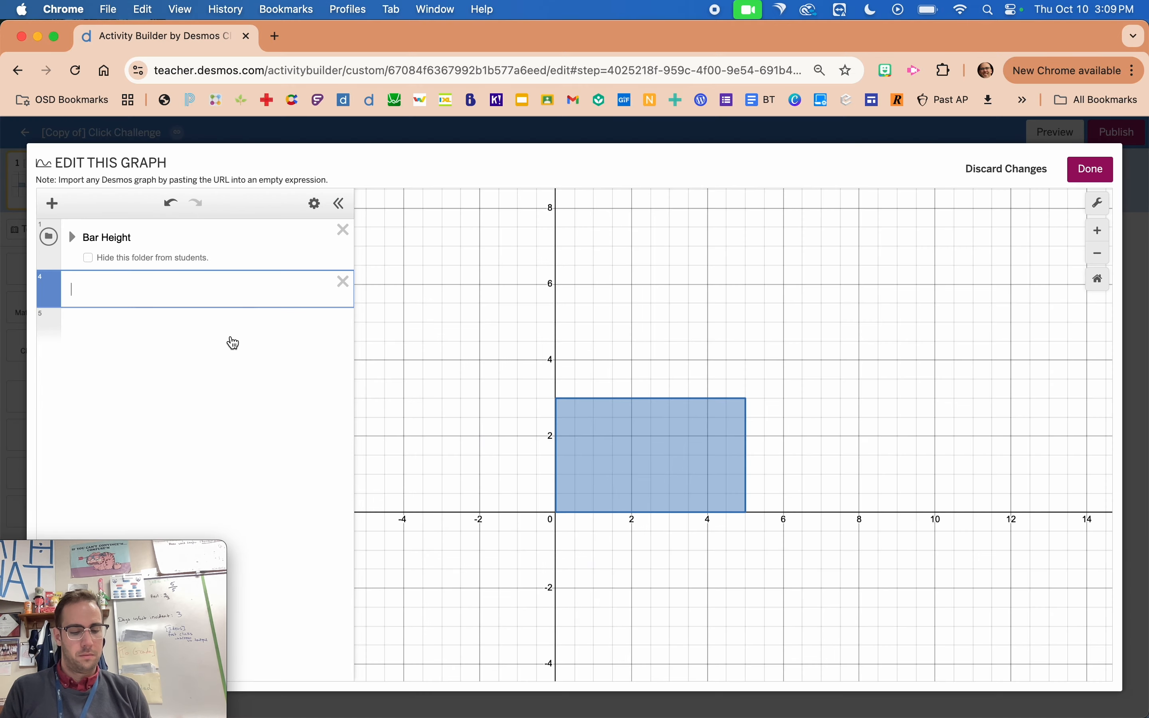
type("folder")
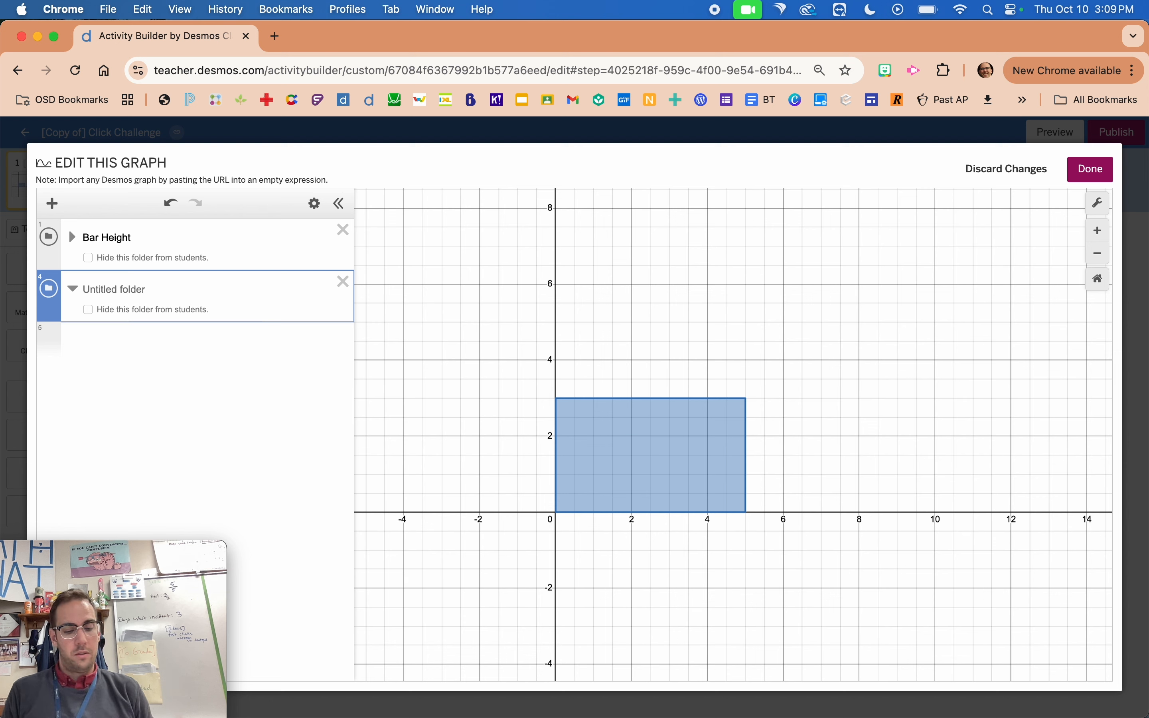
type("Windo")
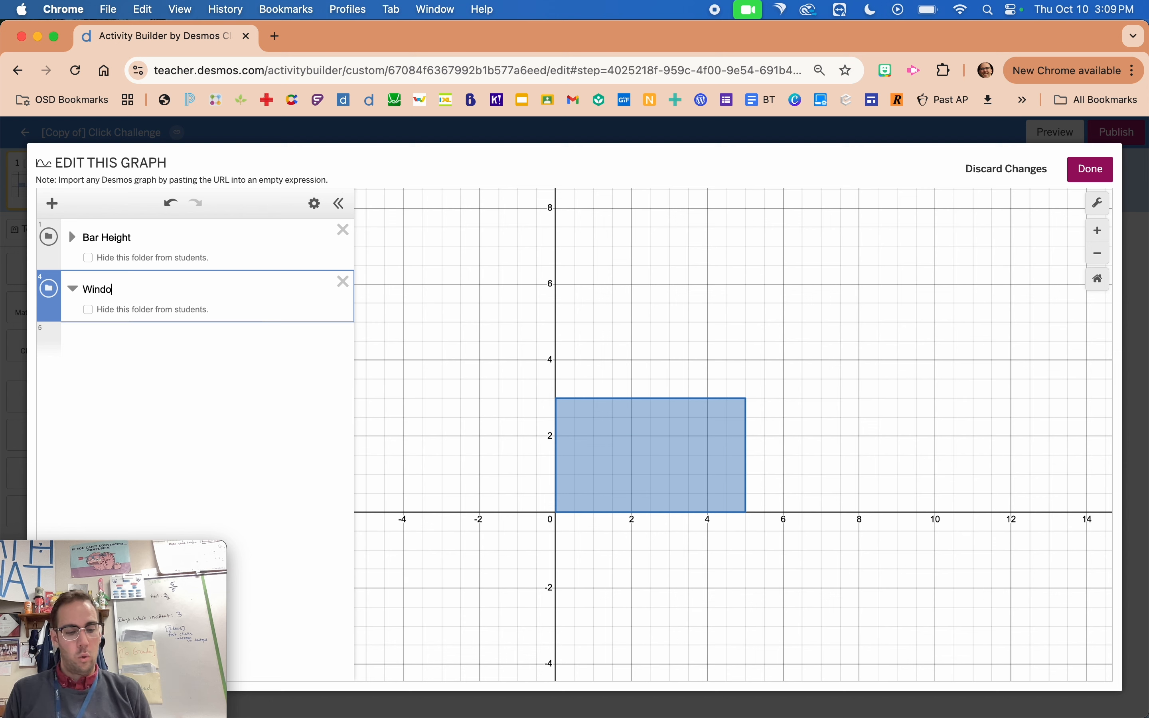
type("ew")
Define Y_max = 1 inside the Window folder.
key("Return")
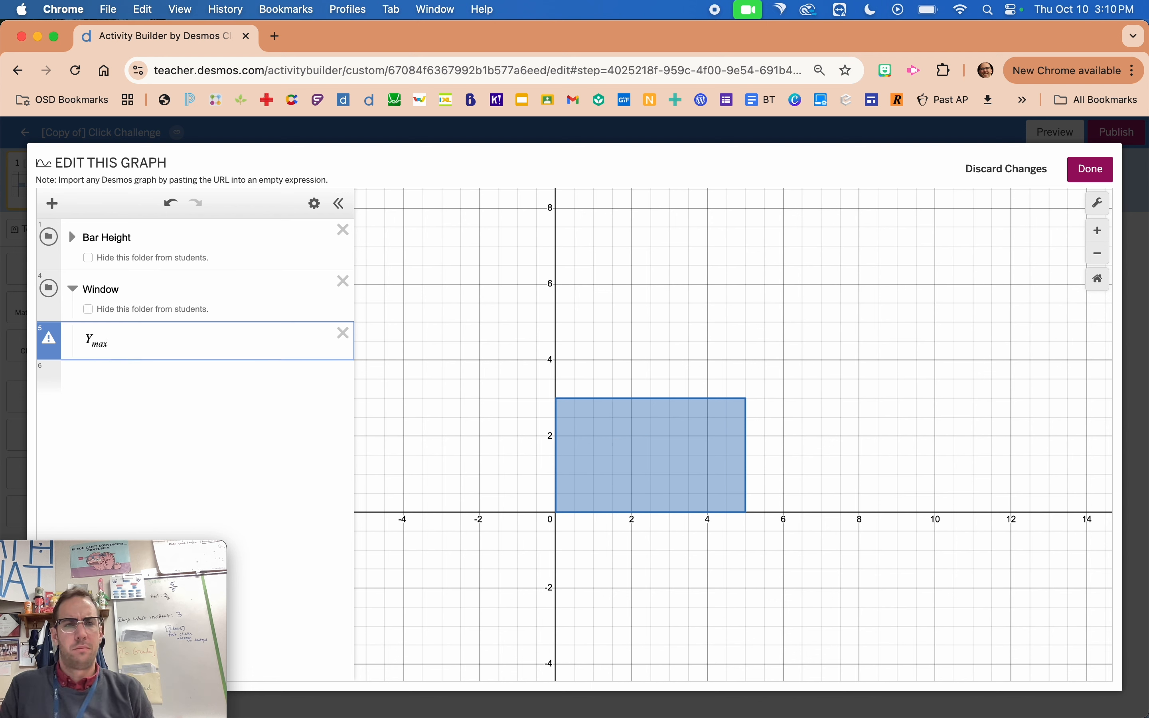
type("1")
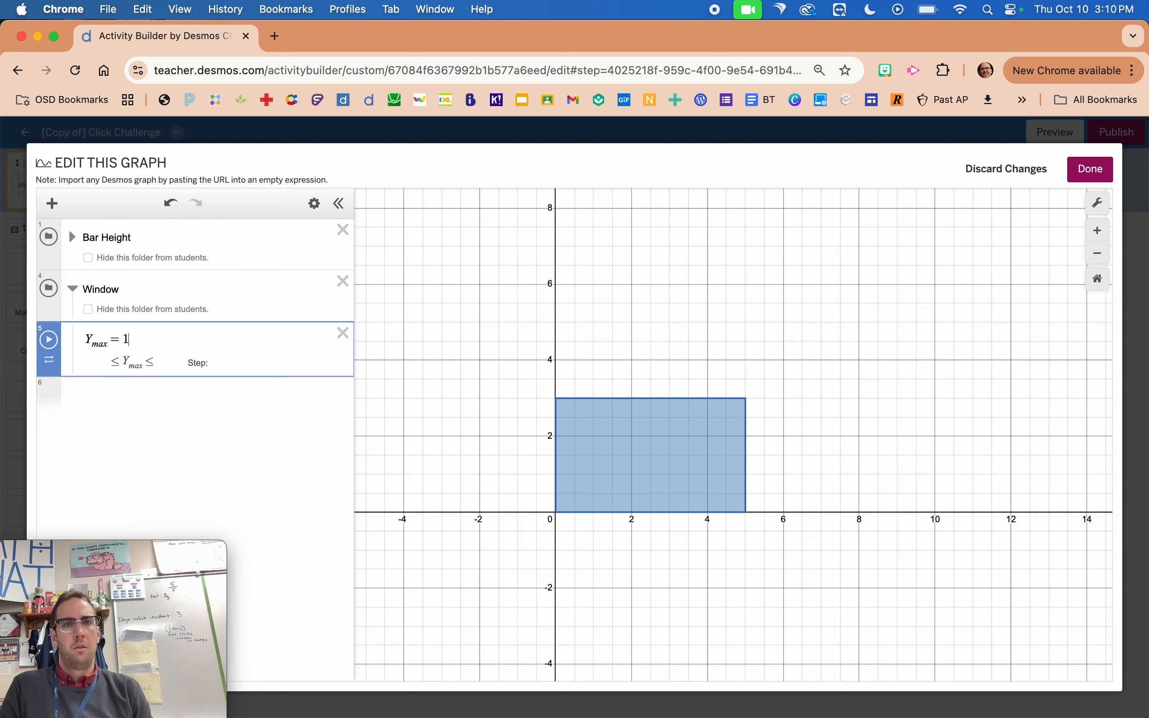
left_click(483, 304)
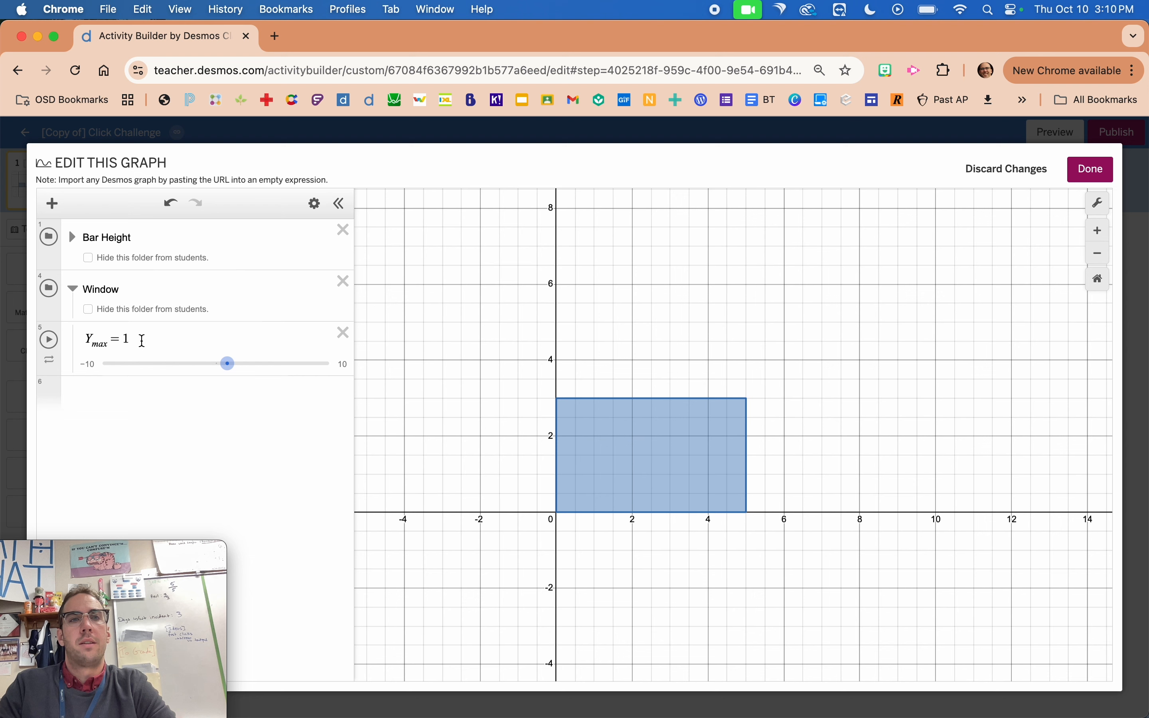
Change the Y_max definition to 1.1(H), set the H slider to 5, and close the graph editor.
left_click(73, 237)
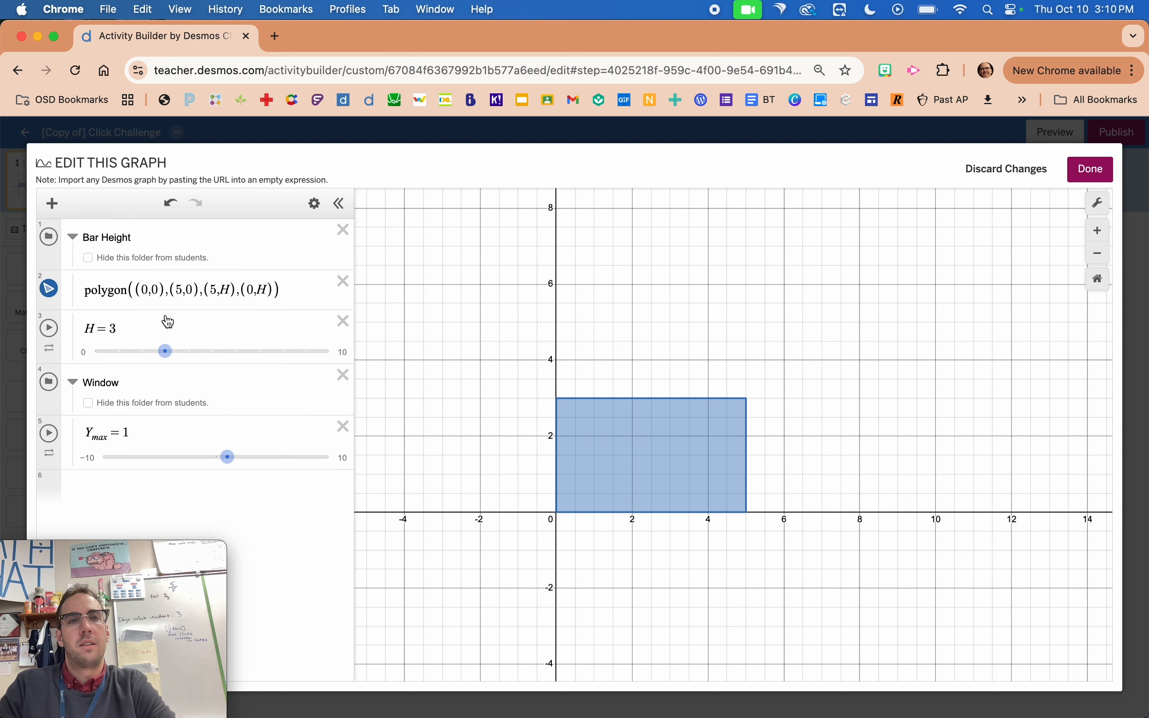
left_click(148, 431)
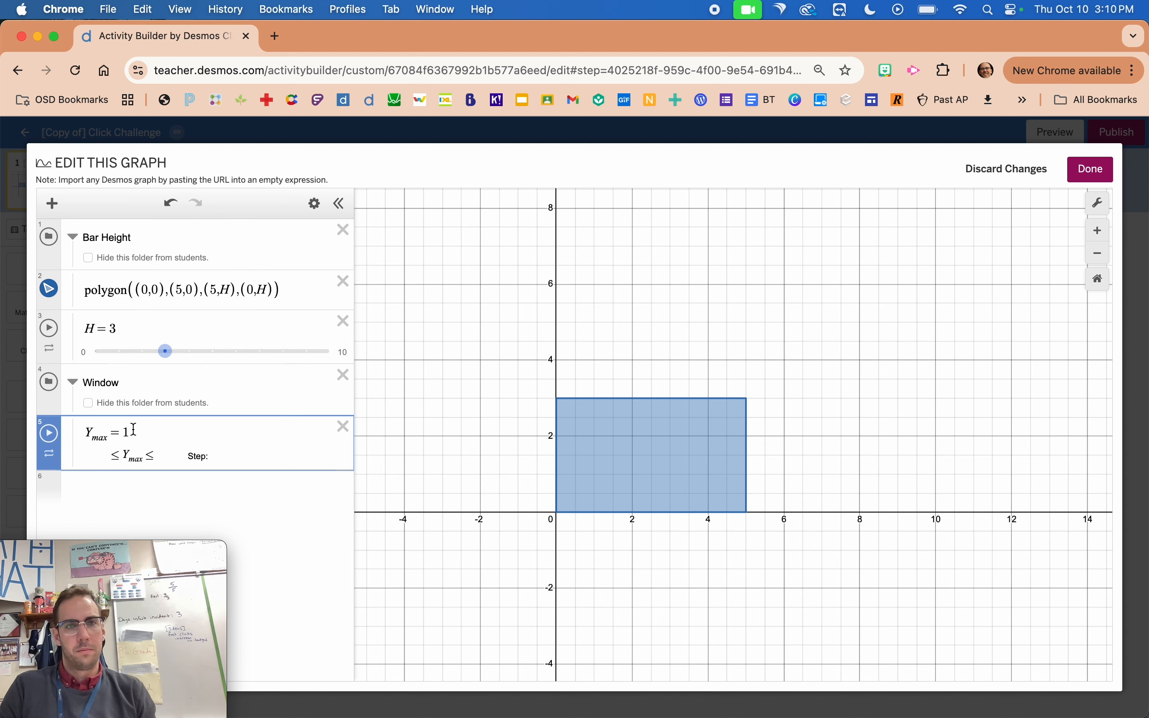
type(".1(")
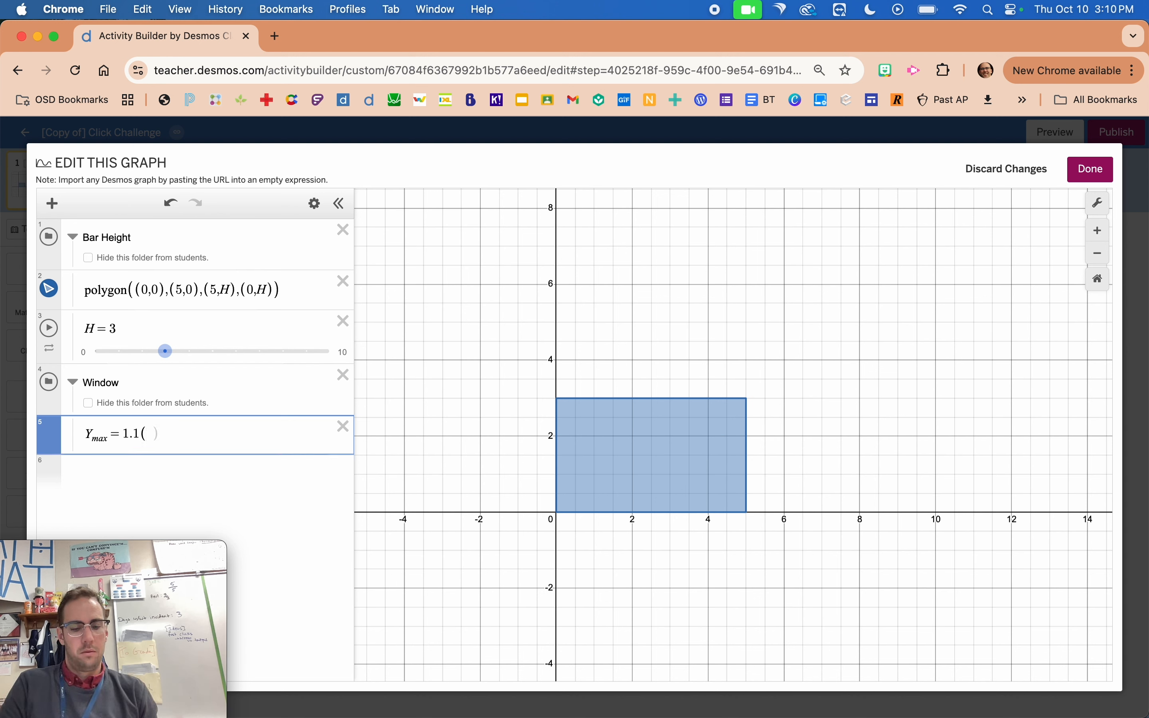
type("H")
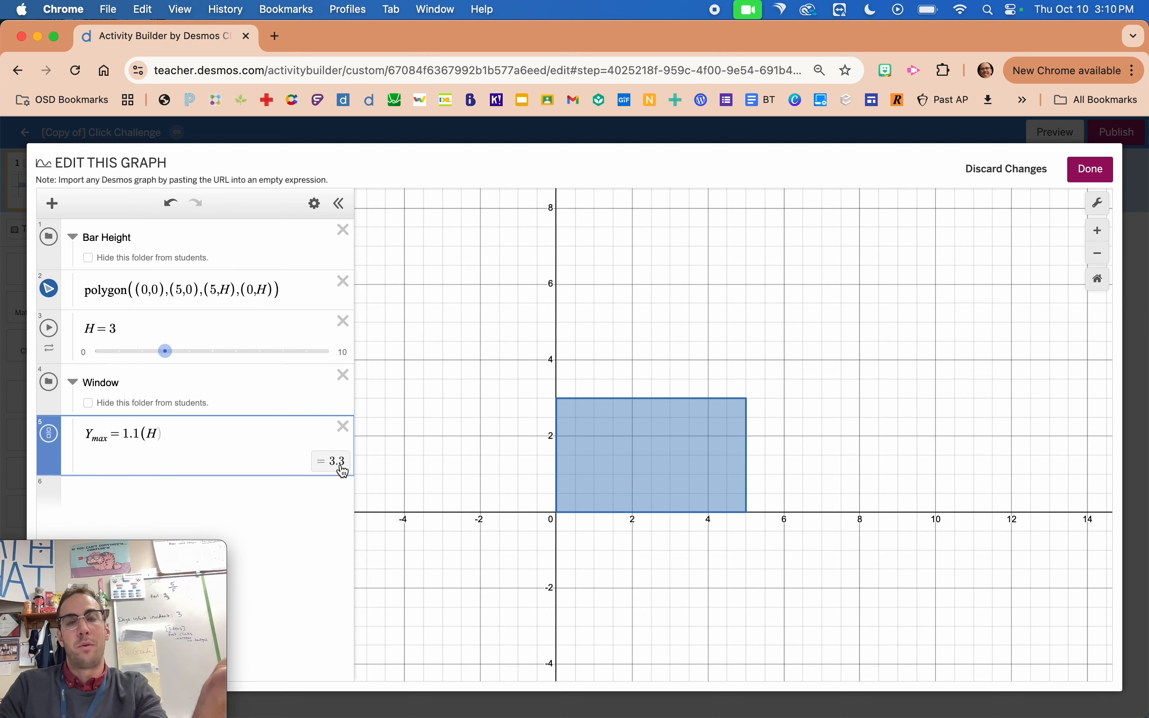
left_click_drag(165, 352, 200, 355)
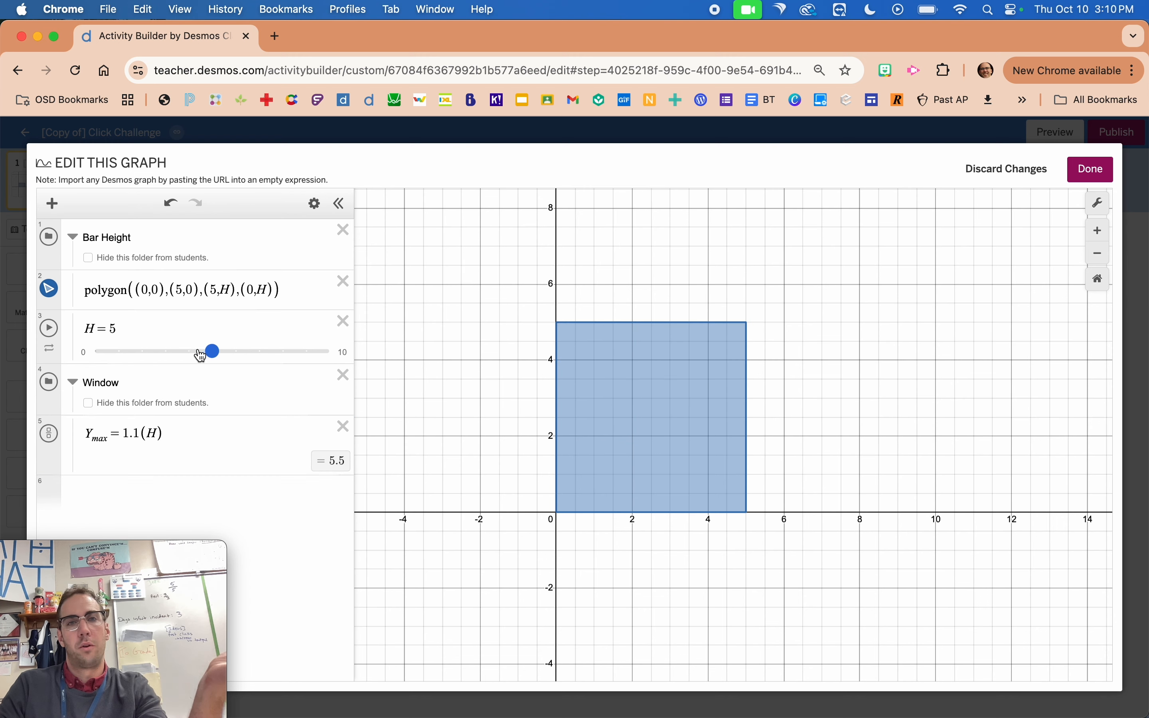
left_click(19, 431)
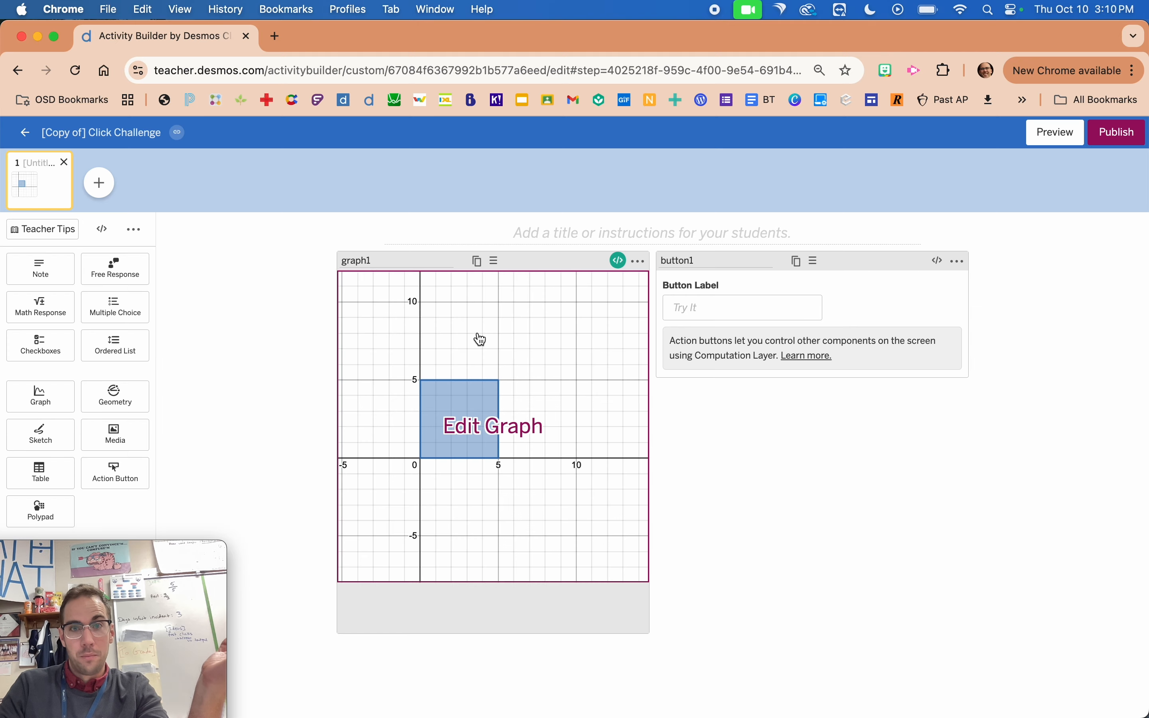
In graph1's computation layer script, add the variable definition Ymax=this.number(`Y_{max}`) below the H line.
left_click(619, 261)
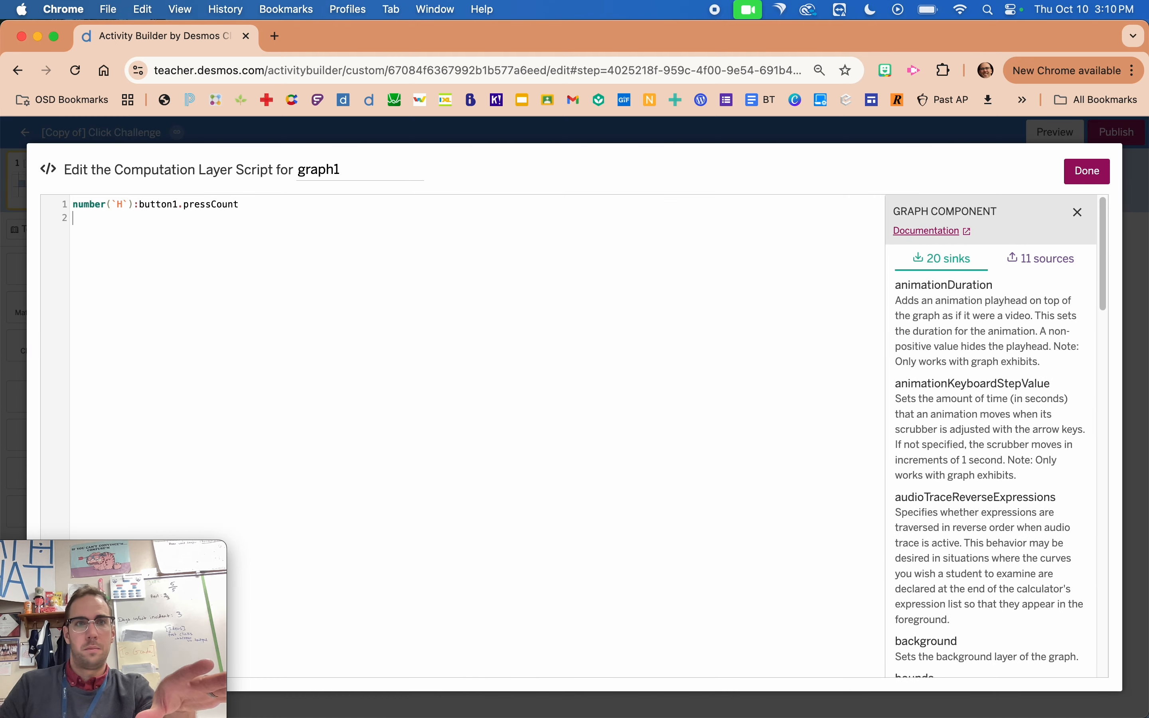
key("Return")
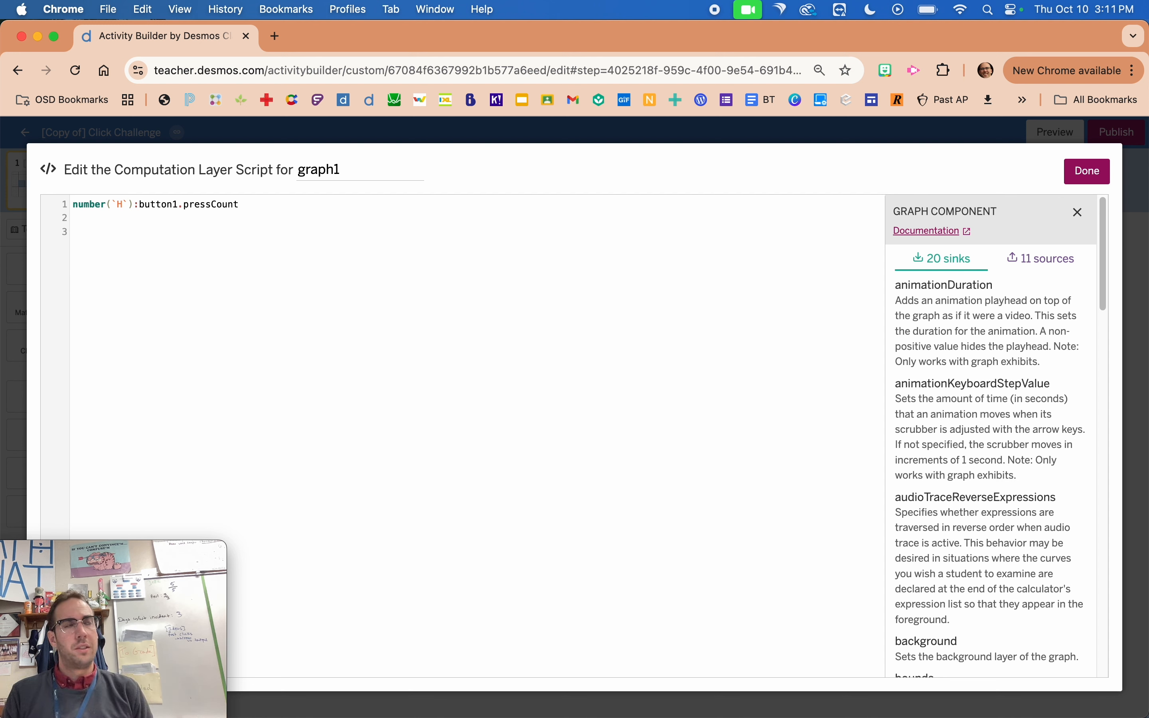
type("Y")
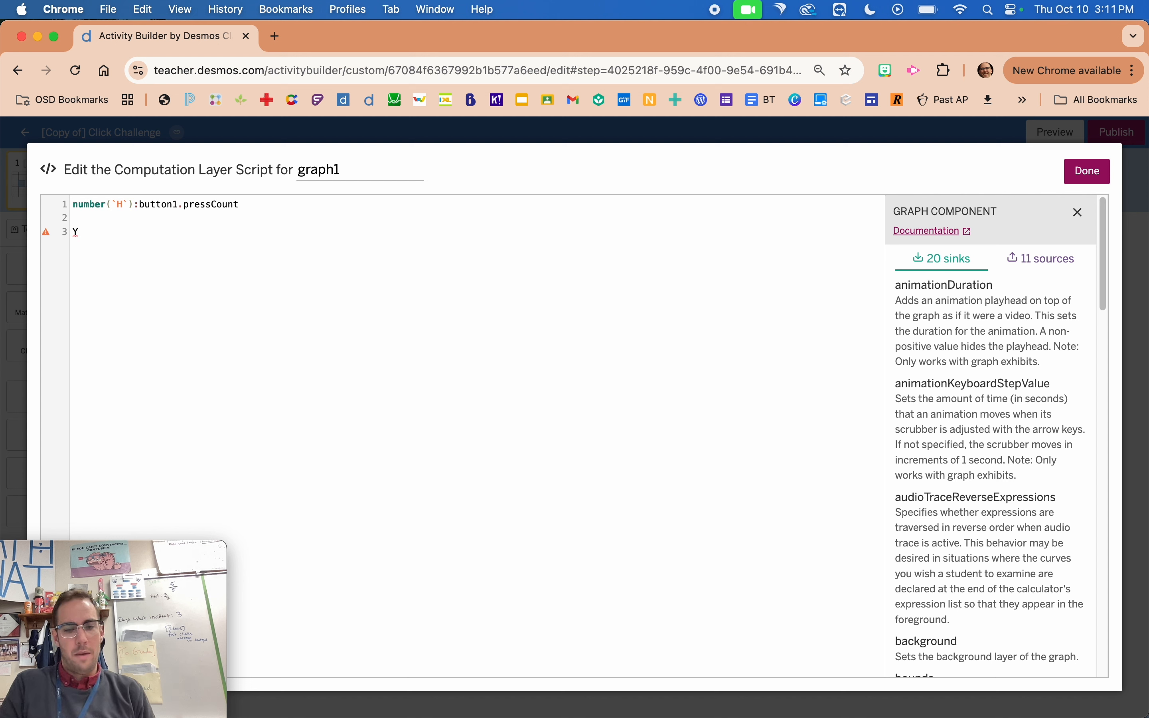
type("max=")
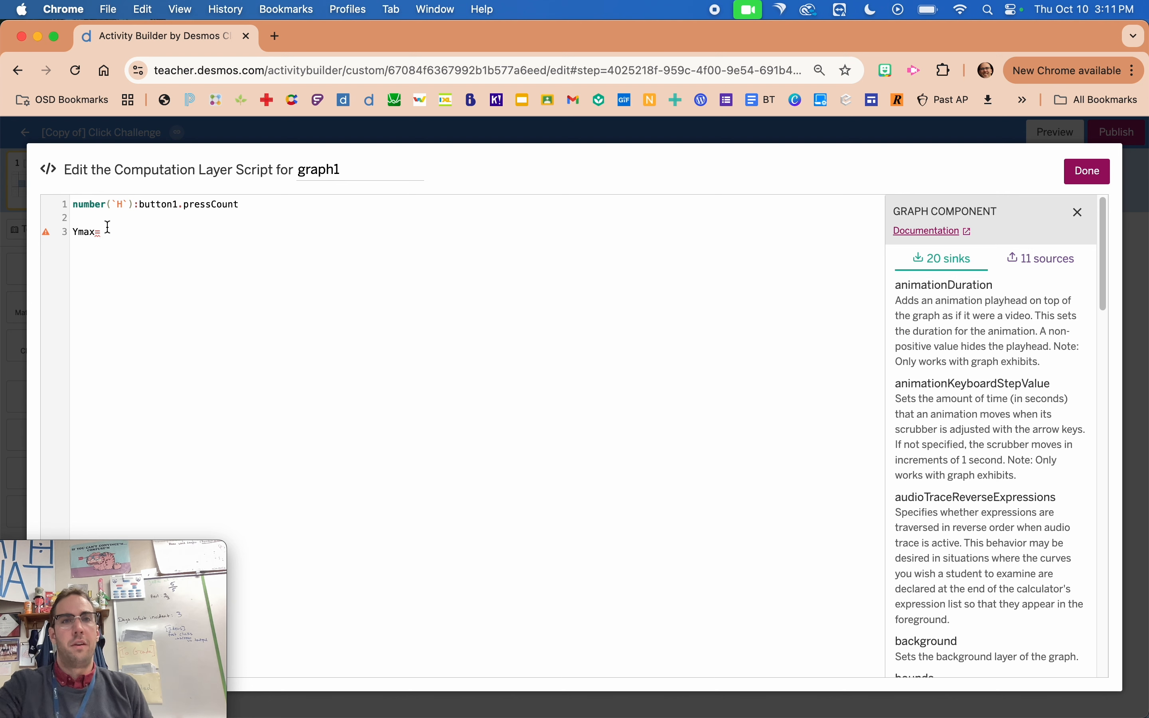
scroll(74, 231, "up", 5)
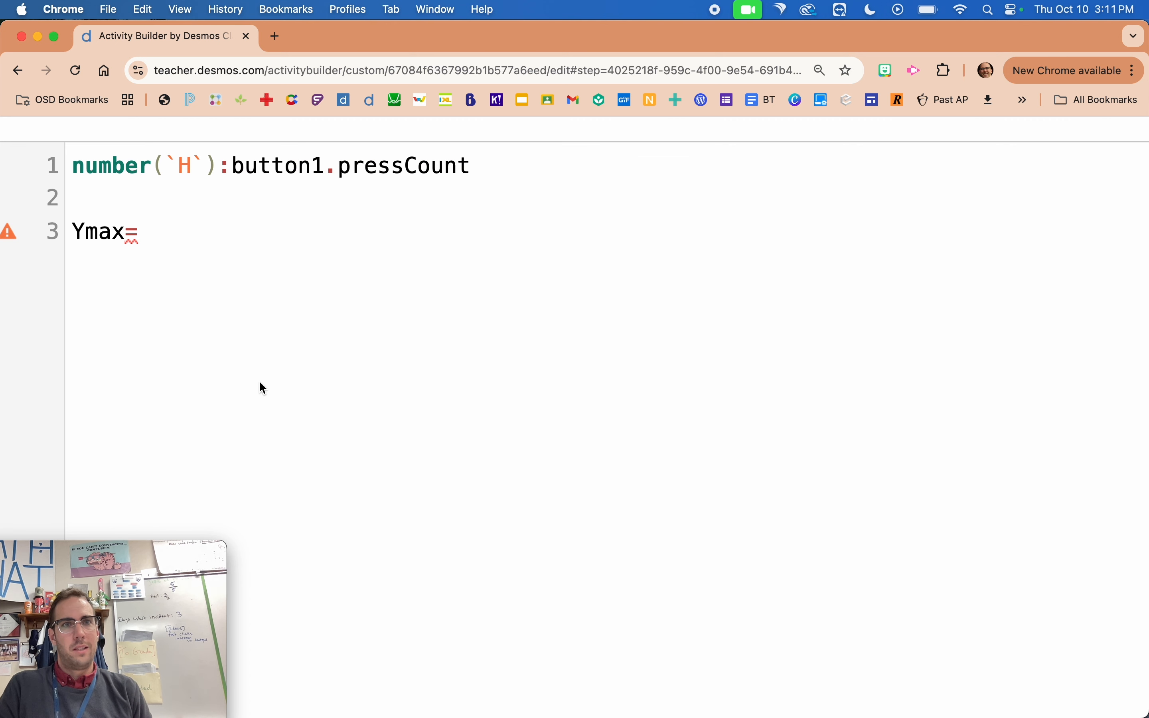
type("thi")
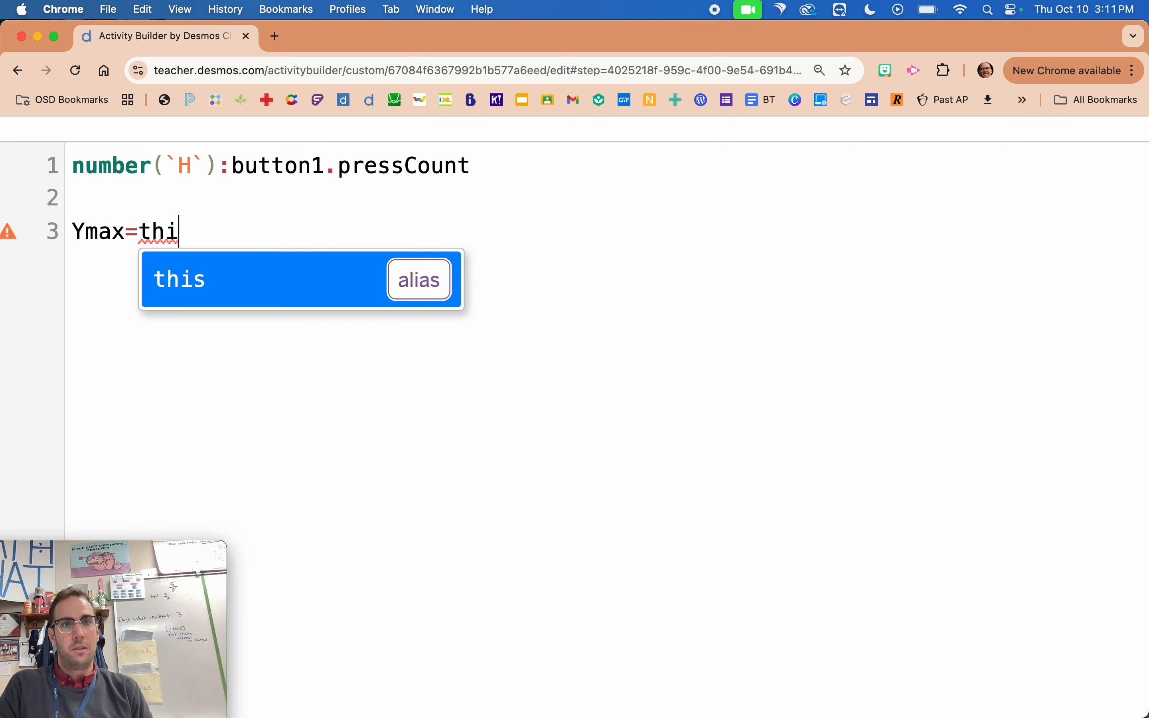
type("s.")
key("Return")
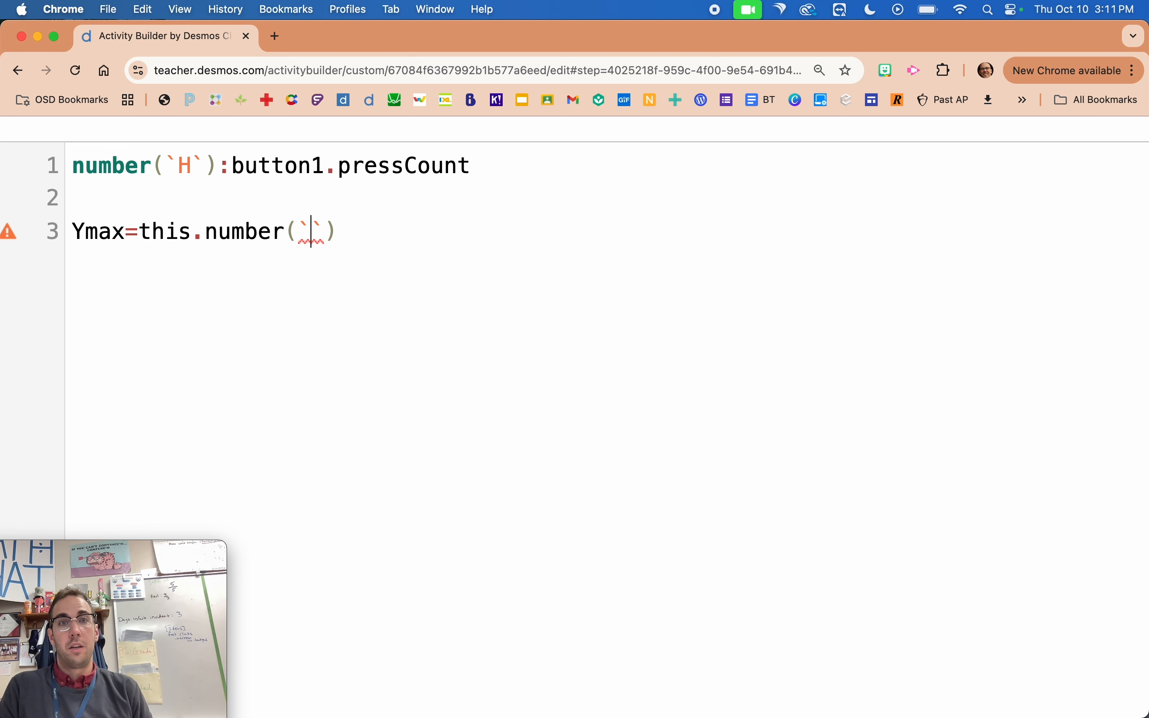
type("H")
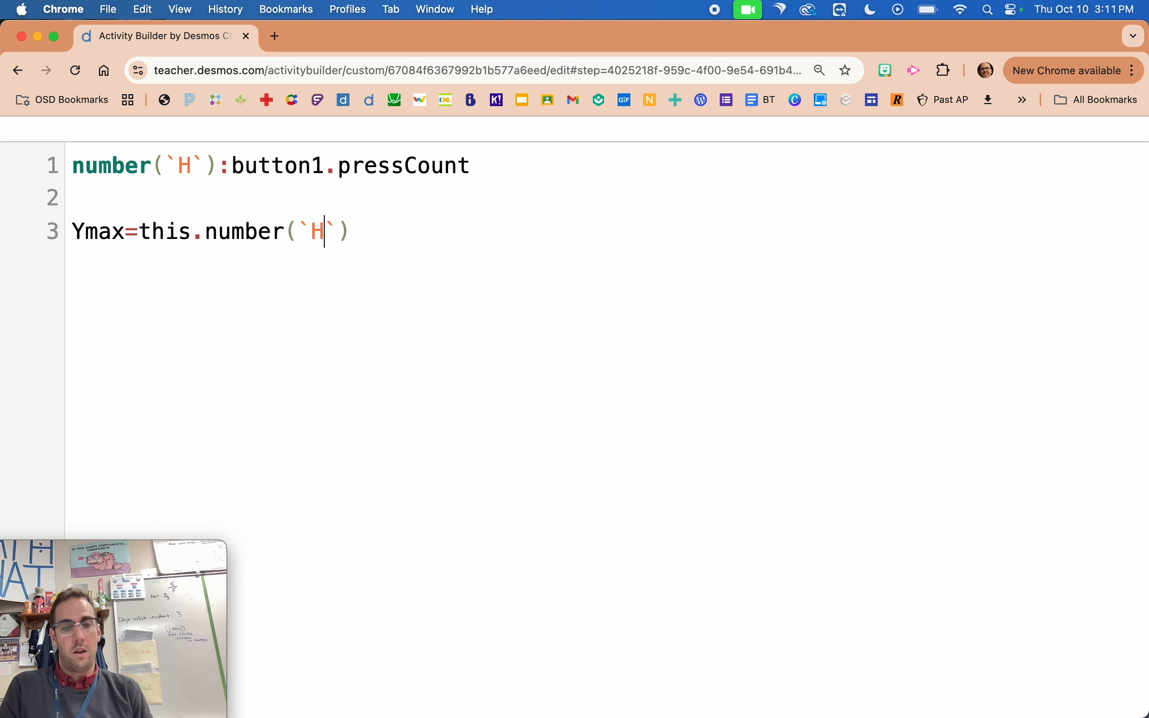
key("BackSpace")
type("Y")
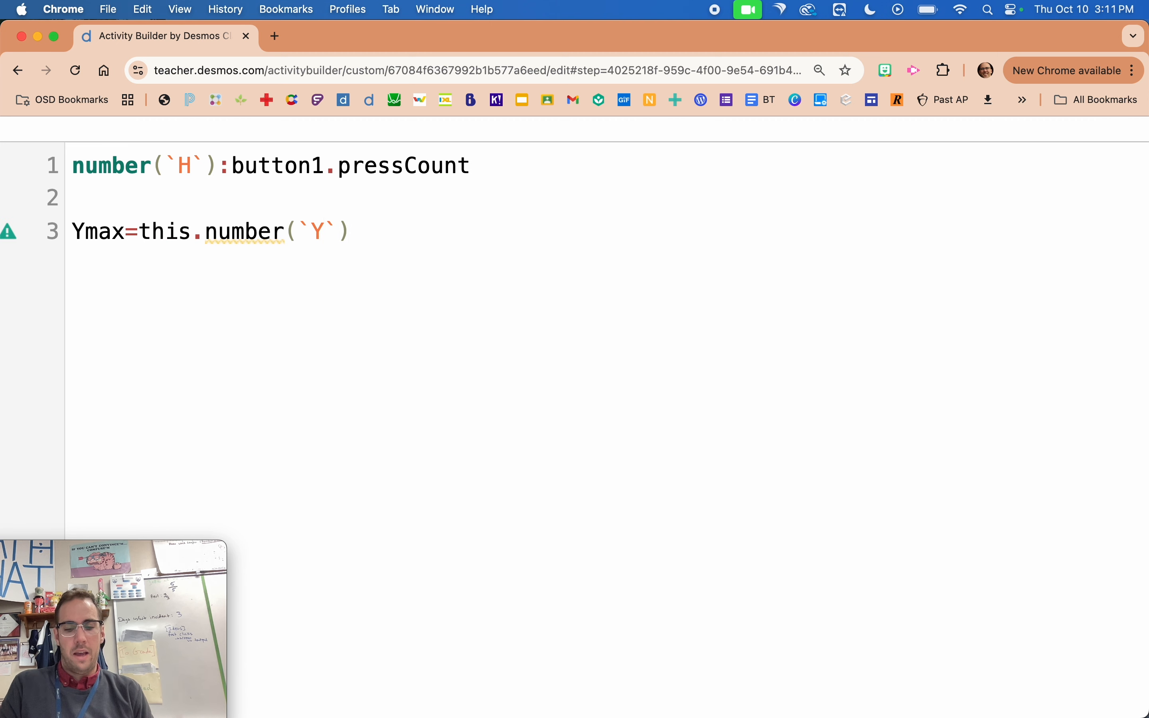
type("_{}")
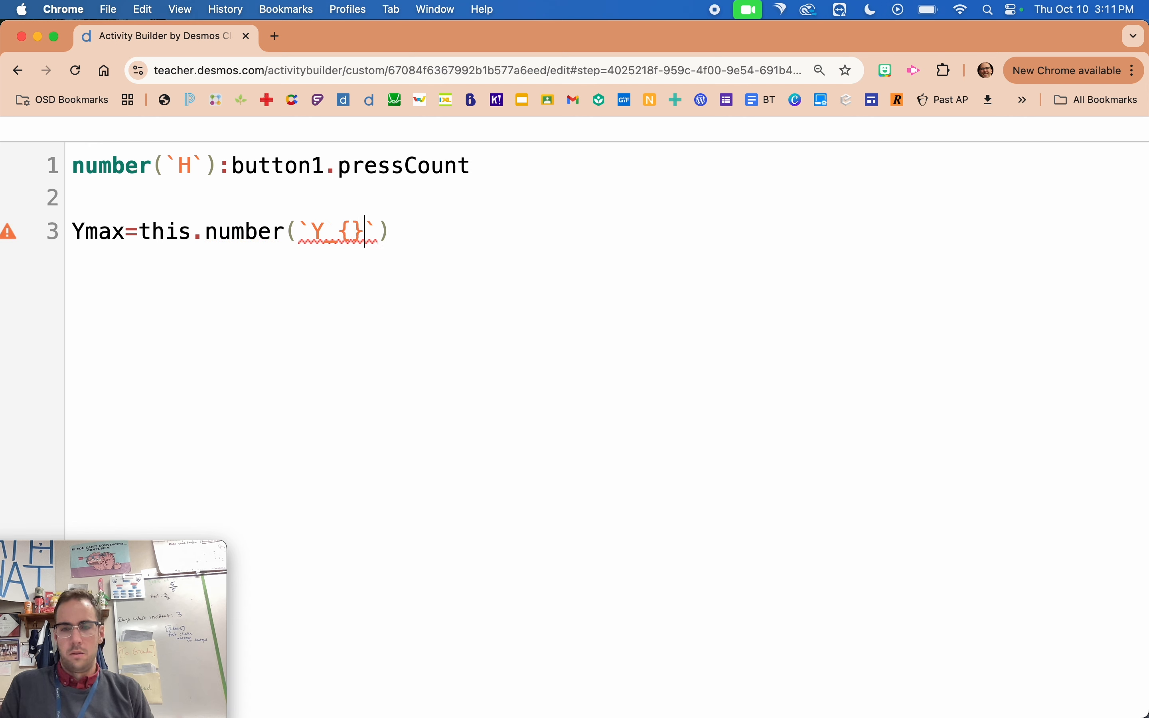
key("Left")
type("max")
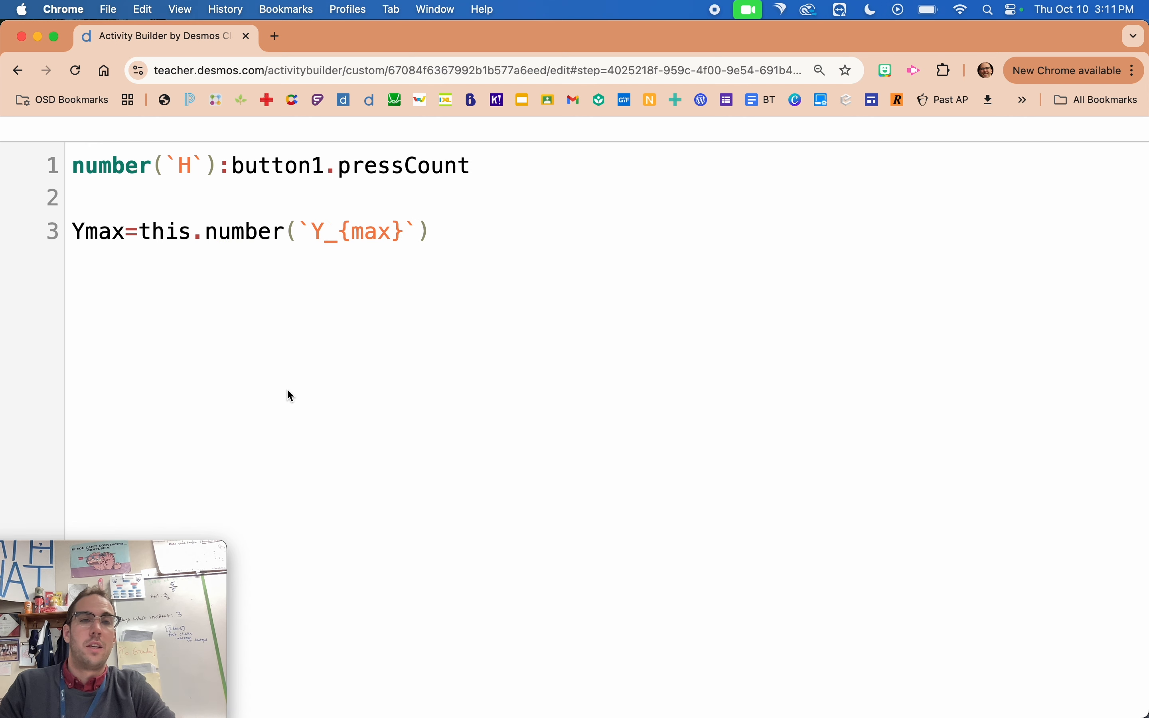
Add the line bounds: makeBounds(-1,6,-1,Ymax) below the Ymax definition and close the script editor.
left_click(492, 264)
key("Return")
key("Return")
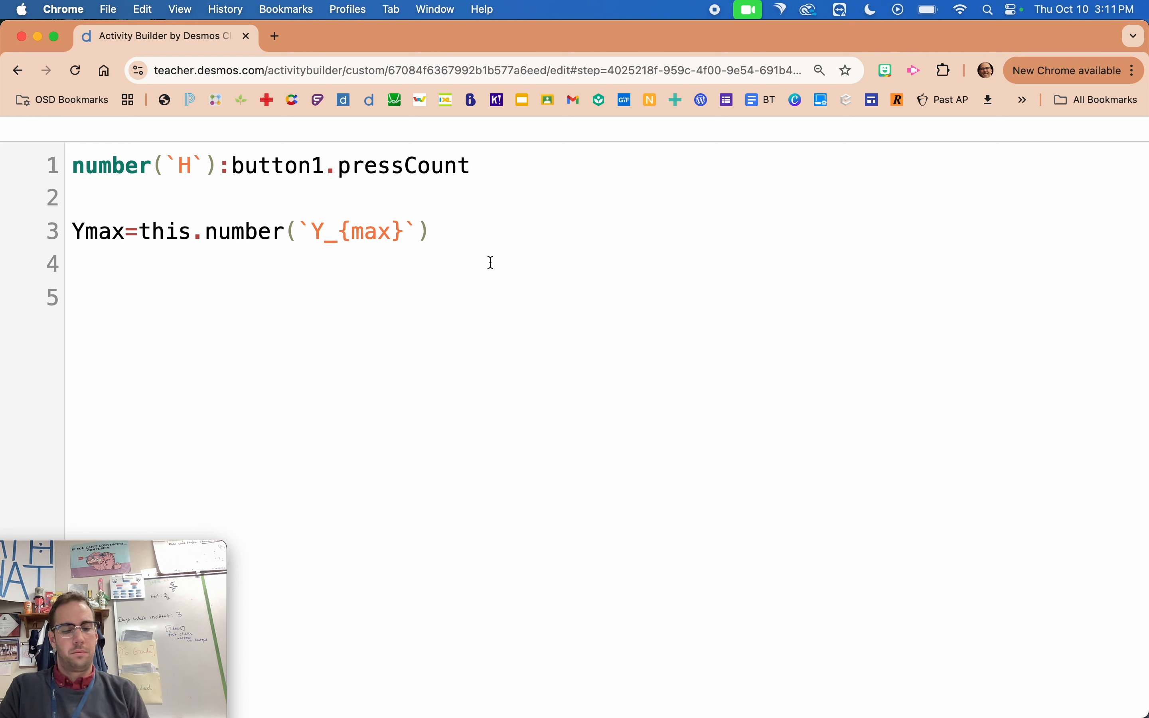
type("b")
key("Return")
type("make")
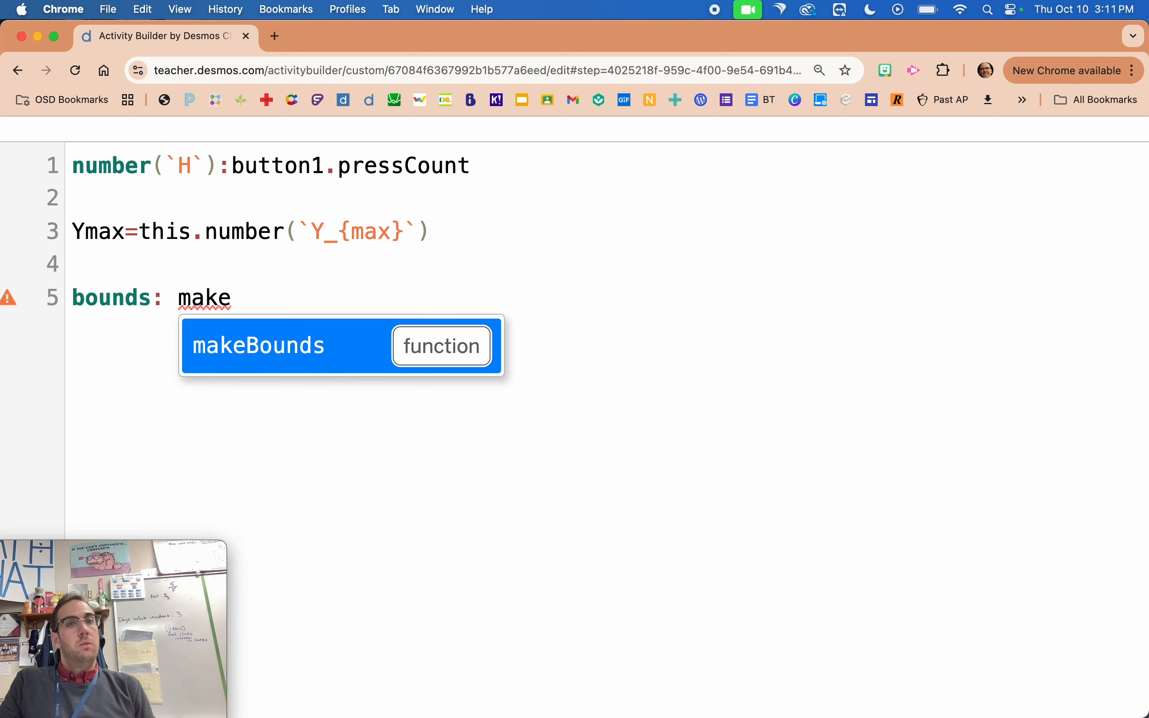
key("Return")
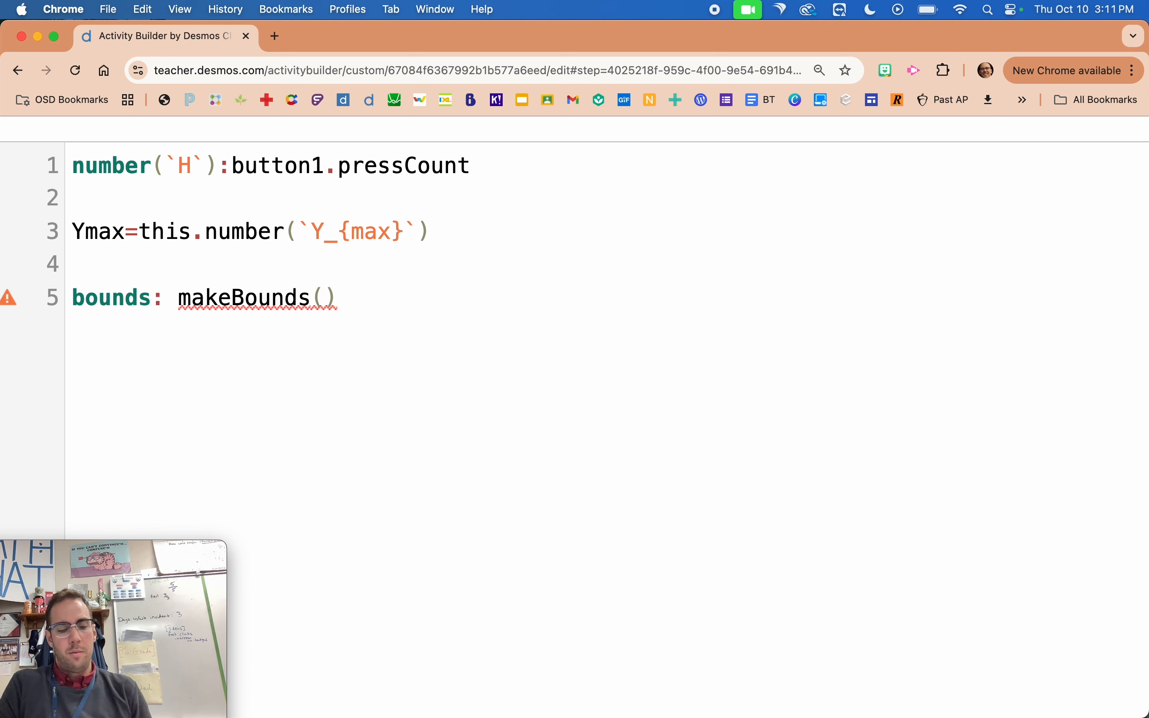
type("-1")
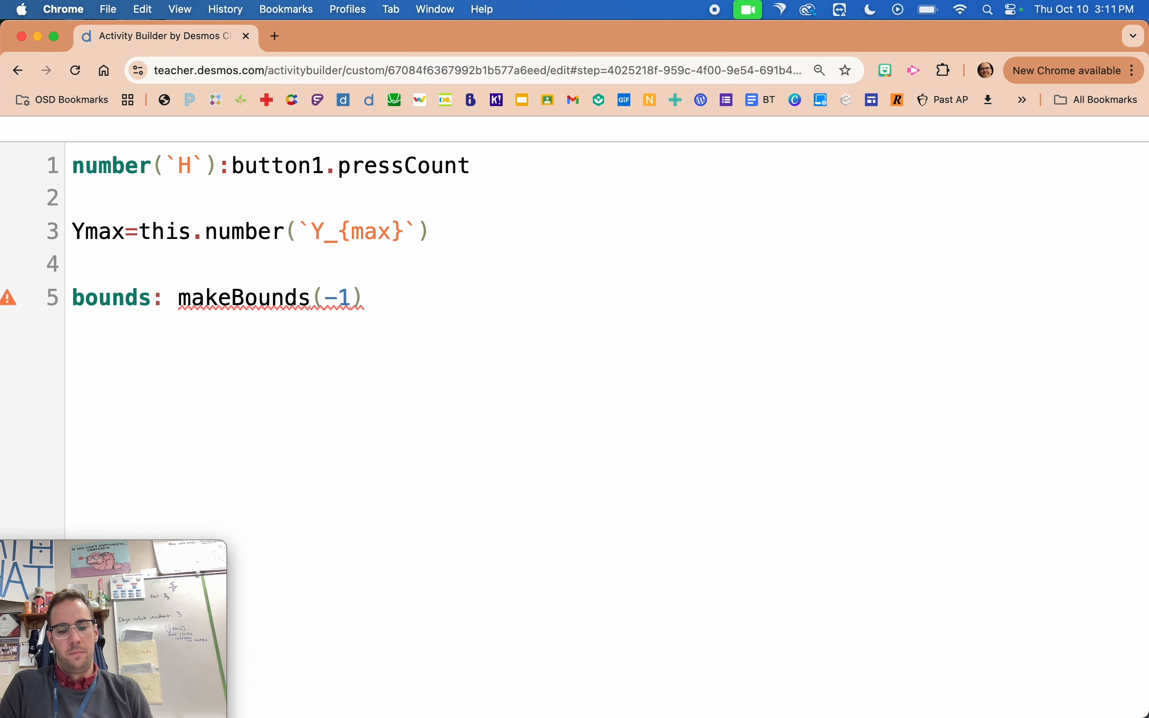
type(",6")
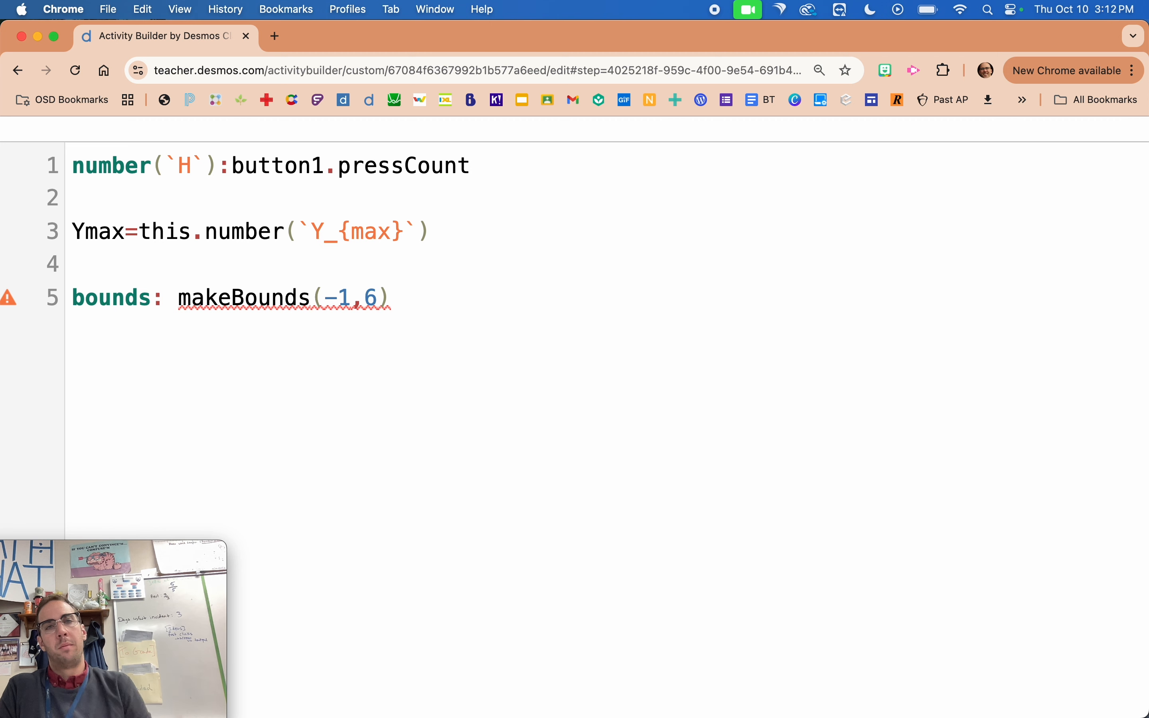
type(",")
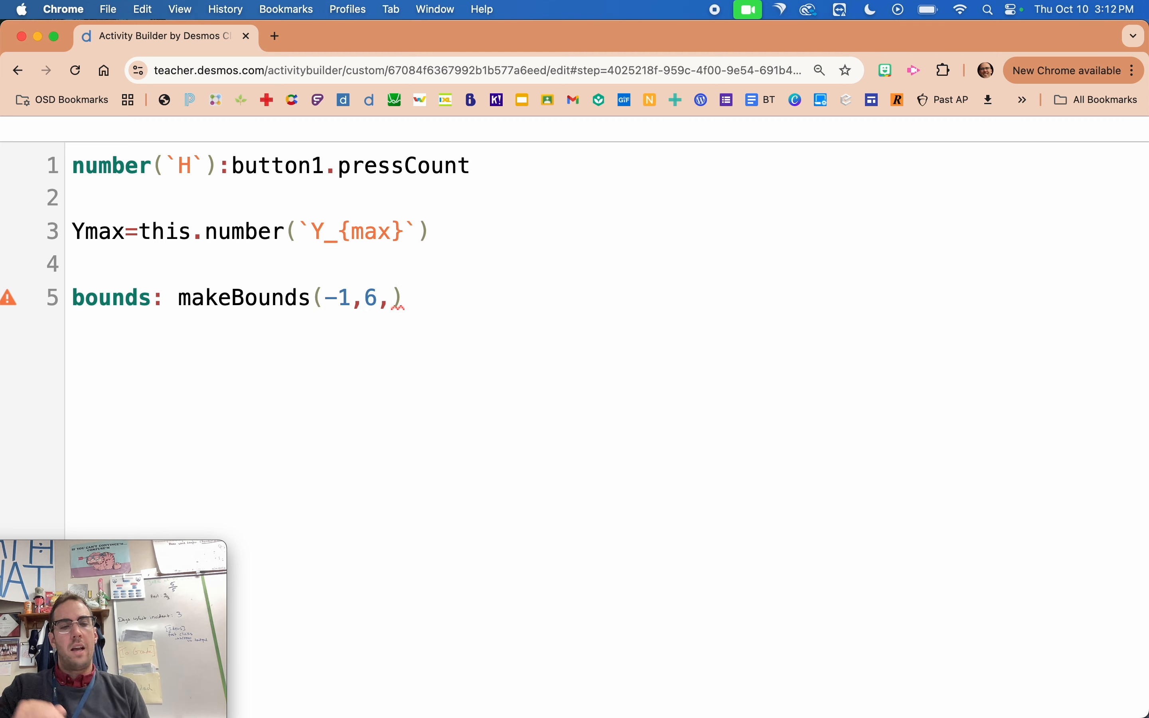
type("-1")
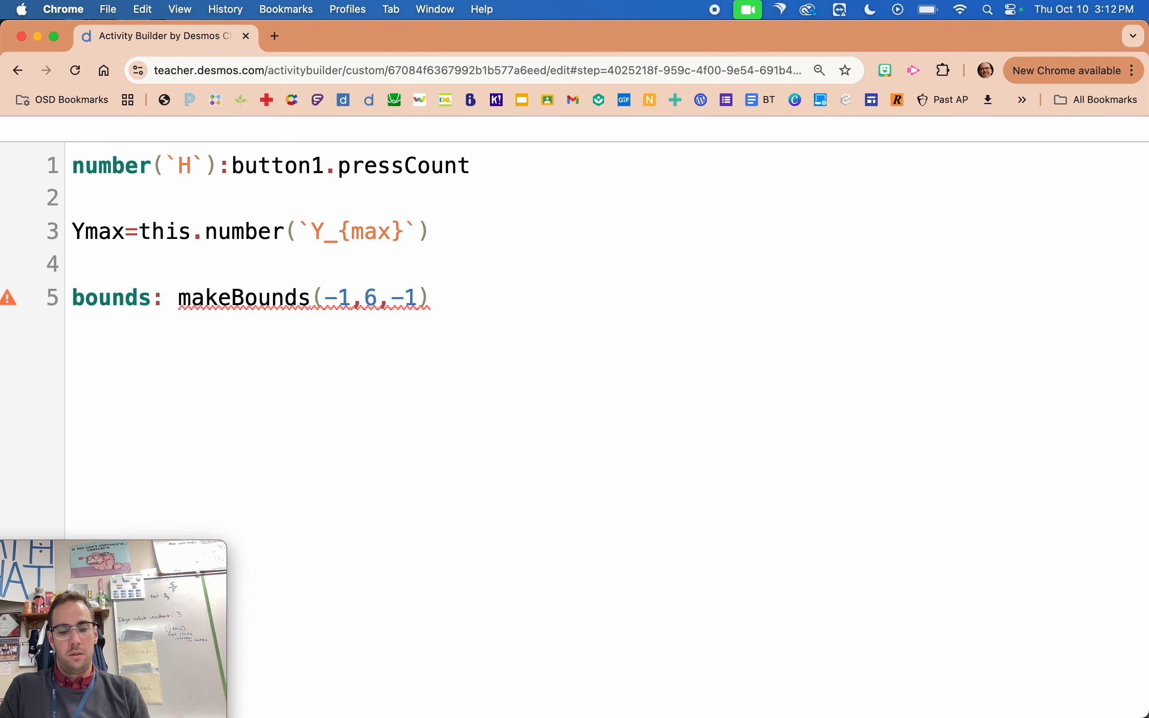
type(",Ymax")
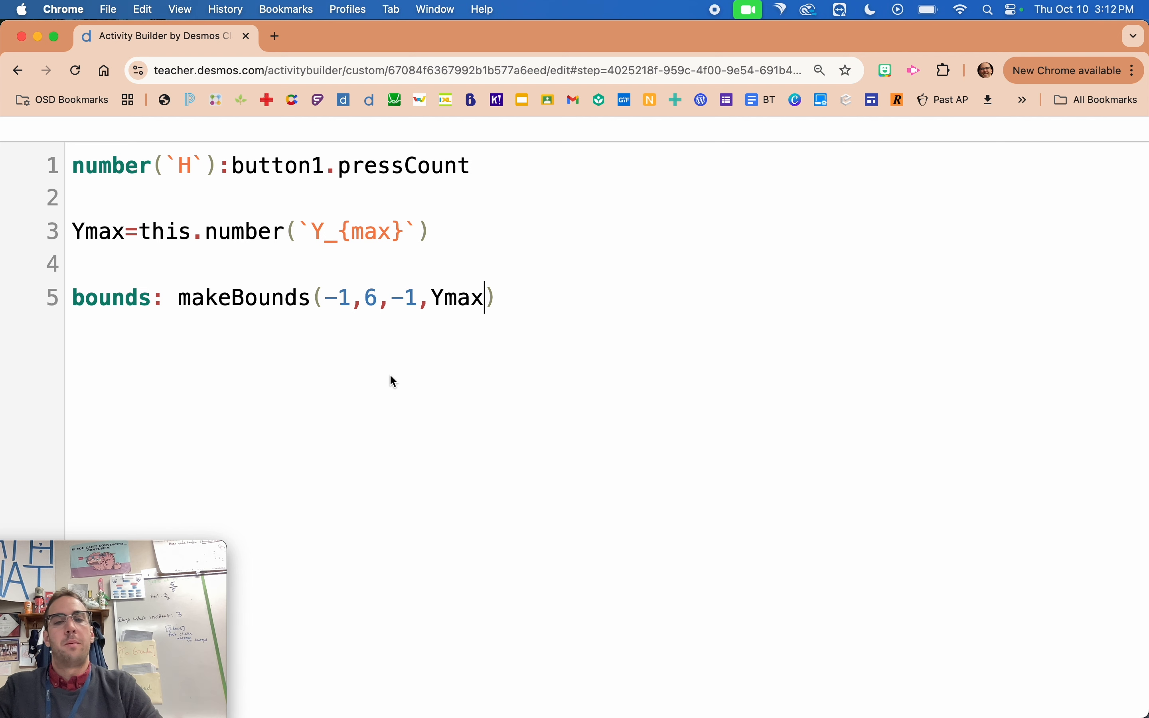
scroll(391, 375, "down", 5)
left_click(7, 354)
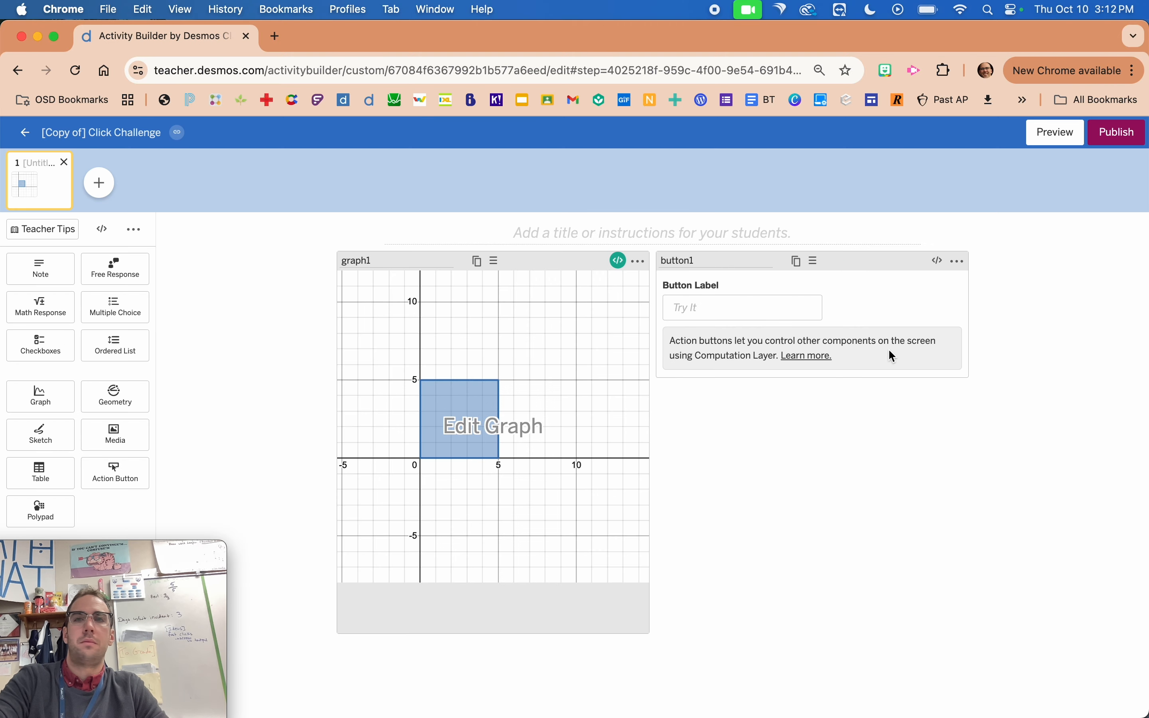
Preview the student screen, test how the Try It button rescales the graph window, recheck the starting view, and close the preview.
left_click(1058, 136)
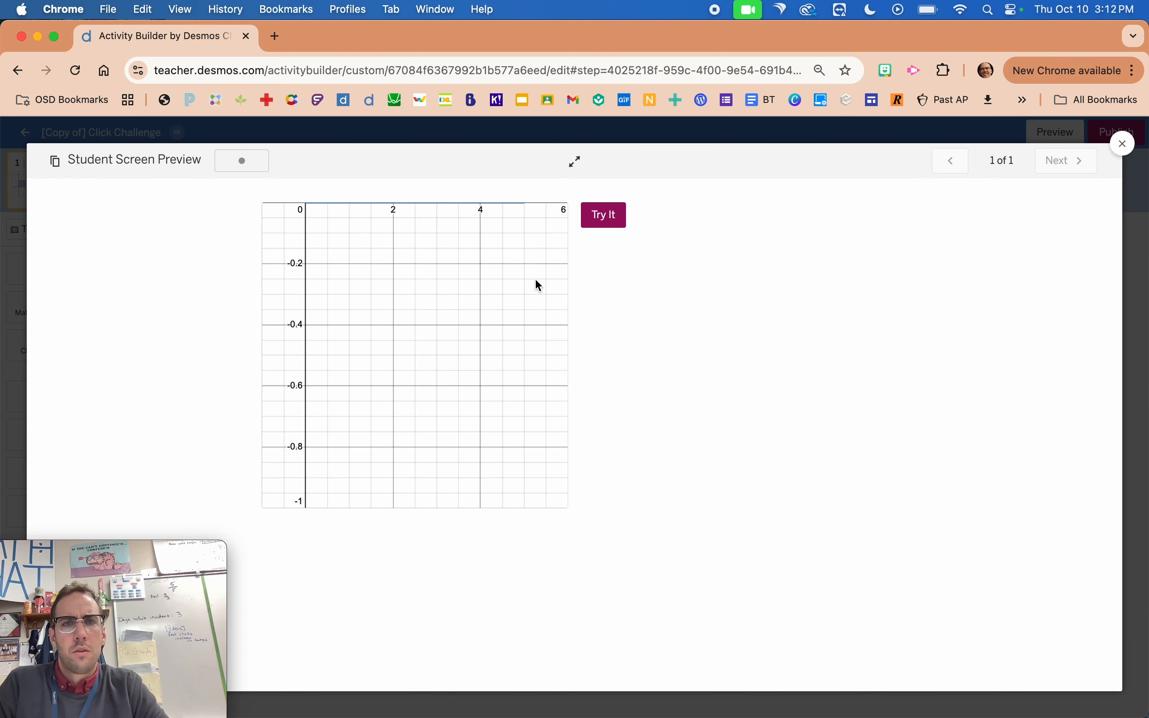
left_click(606, 219)
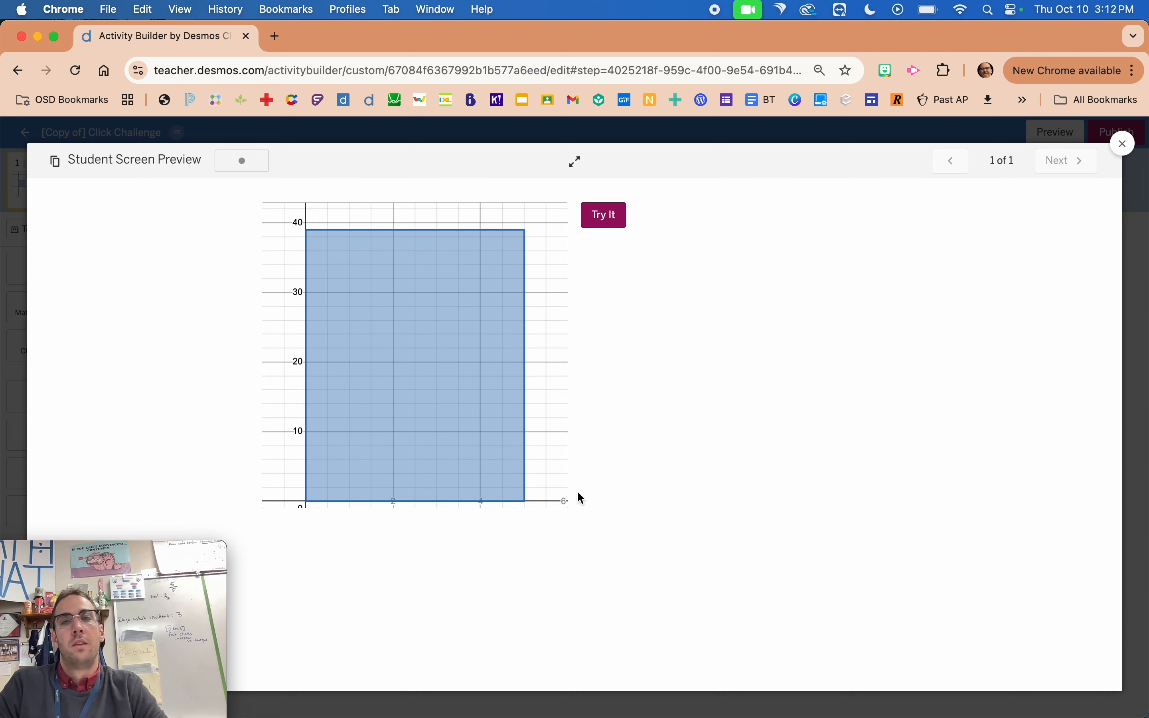
left_click(607, 223)
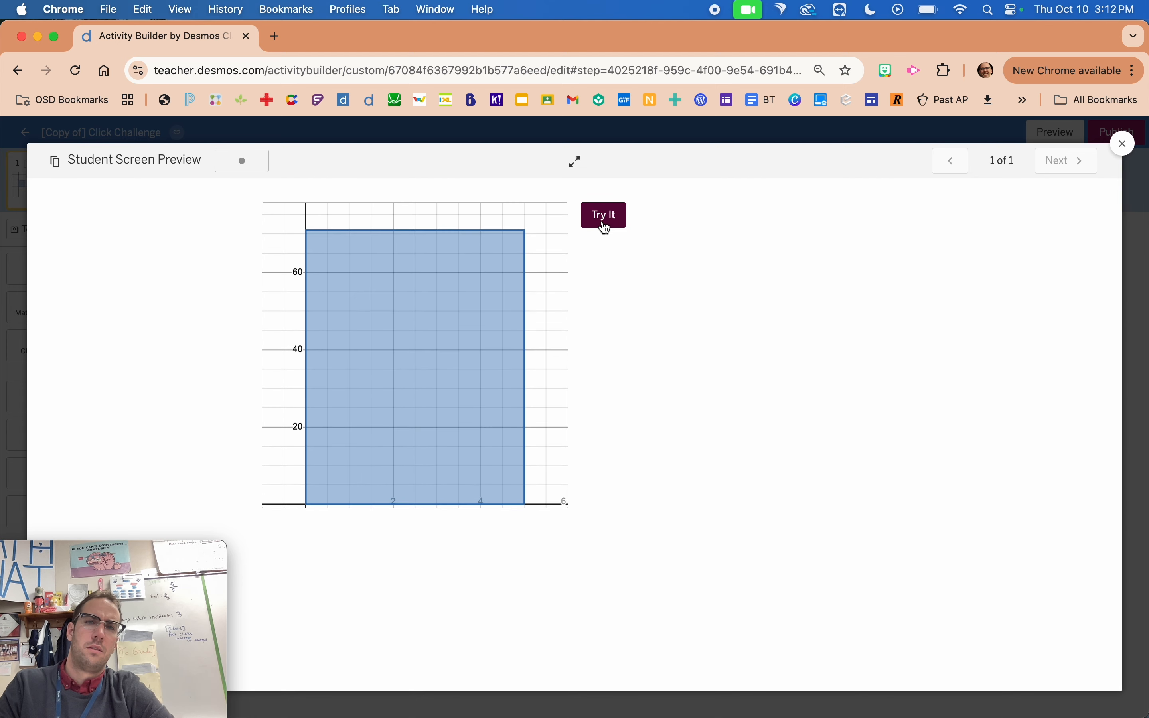
left_click(19, 344)
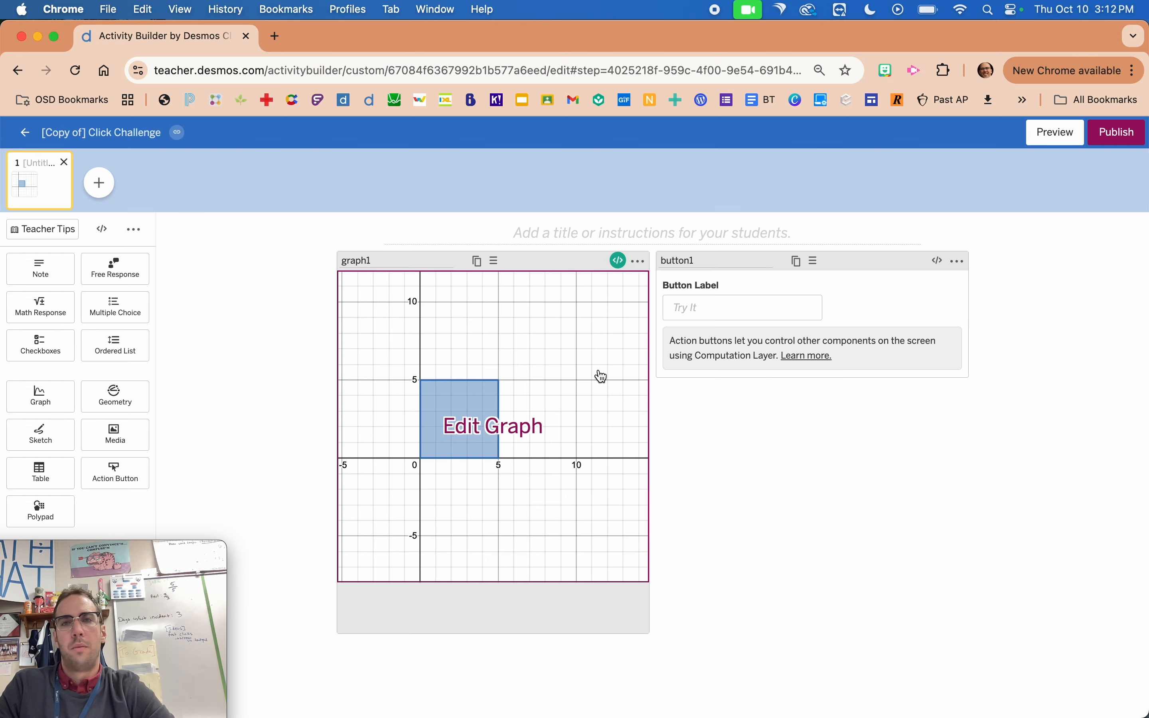
left_click(1050, 135)
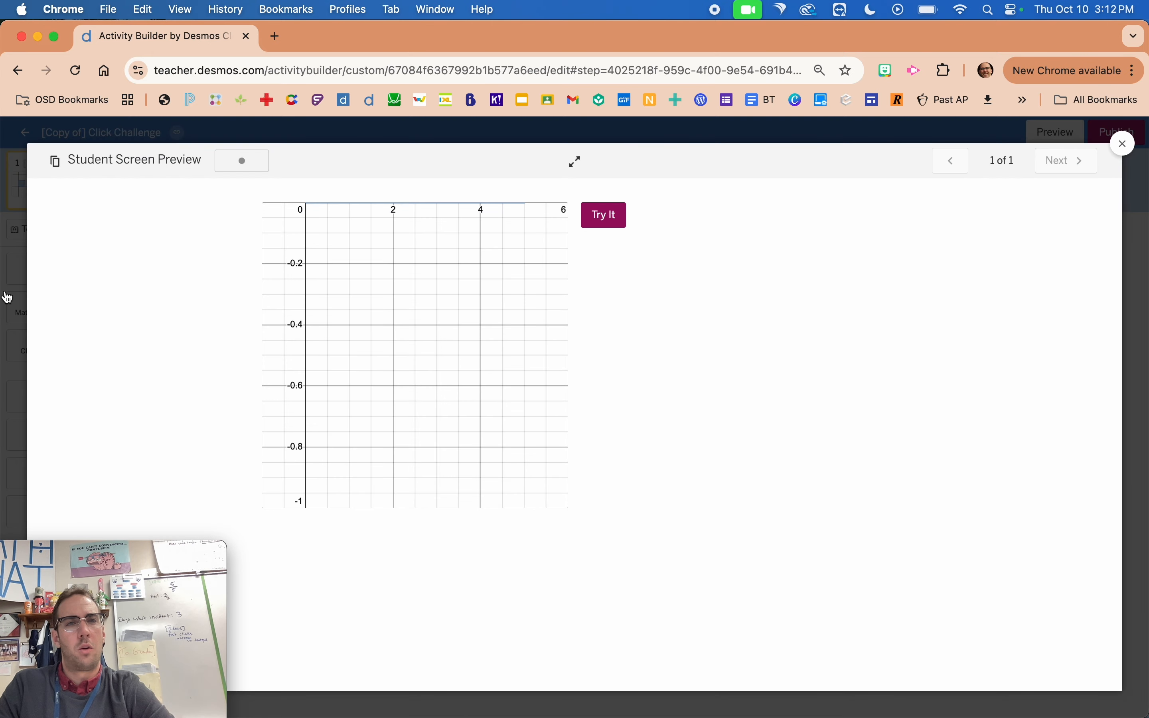
left_click(18, 328)
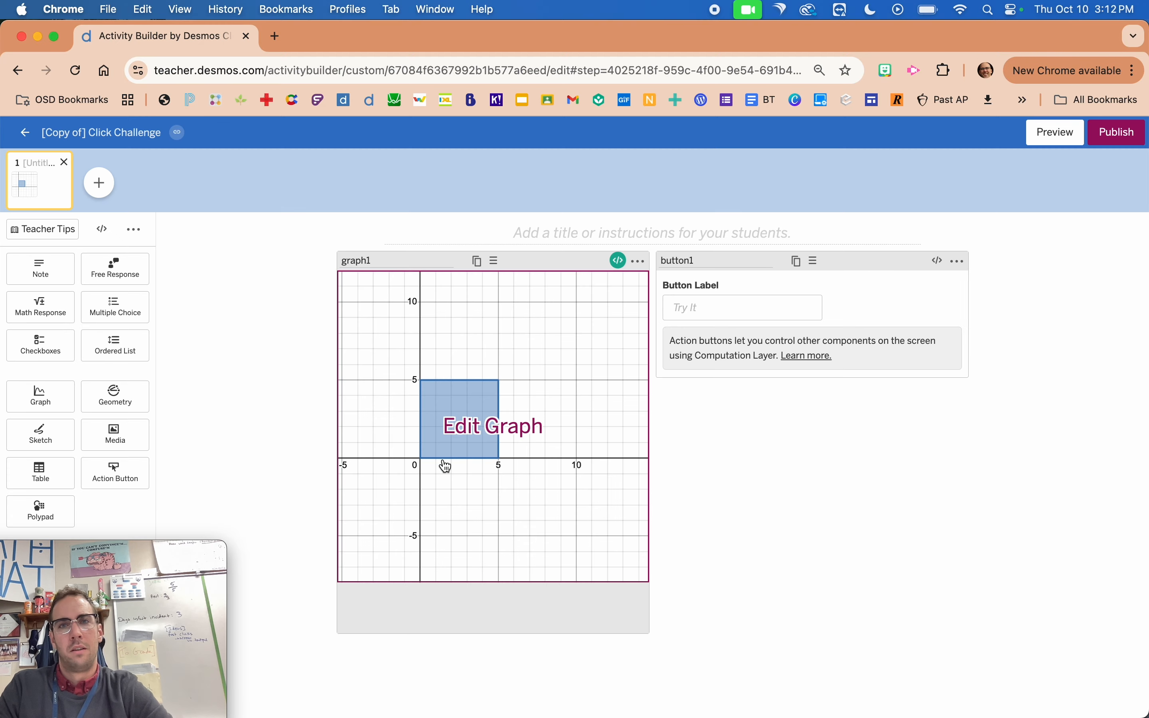
Reopen graph1's script and move the makeBounds call below bounds:, leaving an empty line between them.
left_click(620, 262)
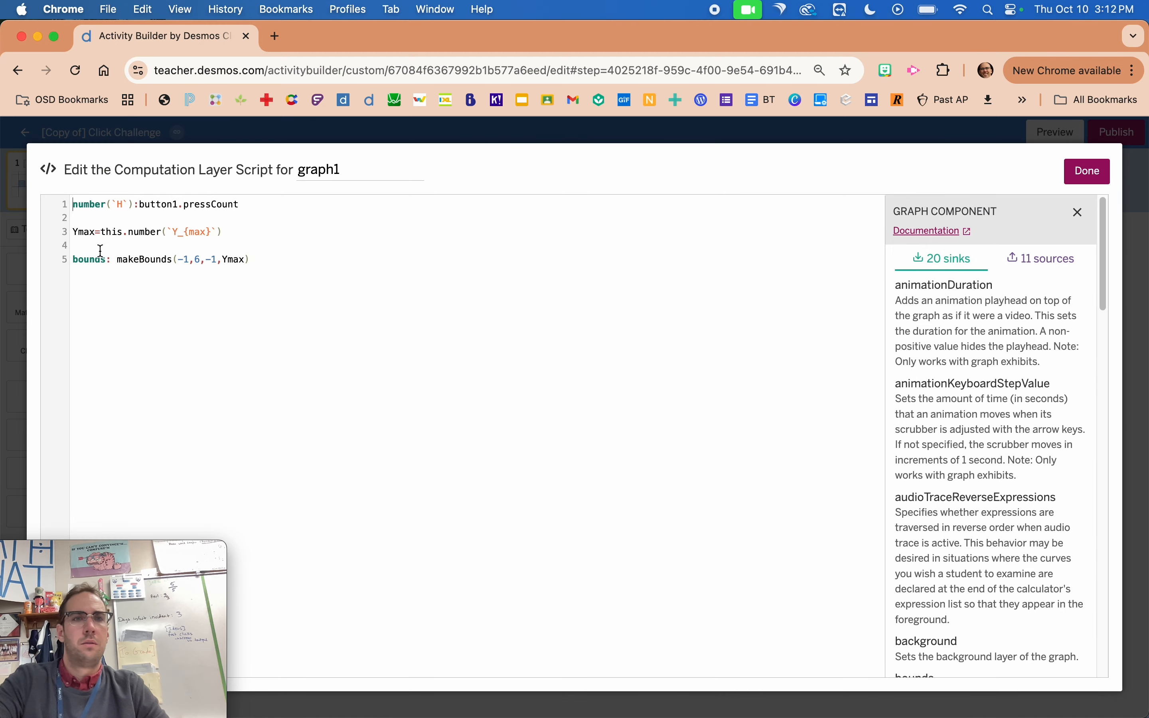
scroll(100, 251, "up", 5)
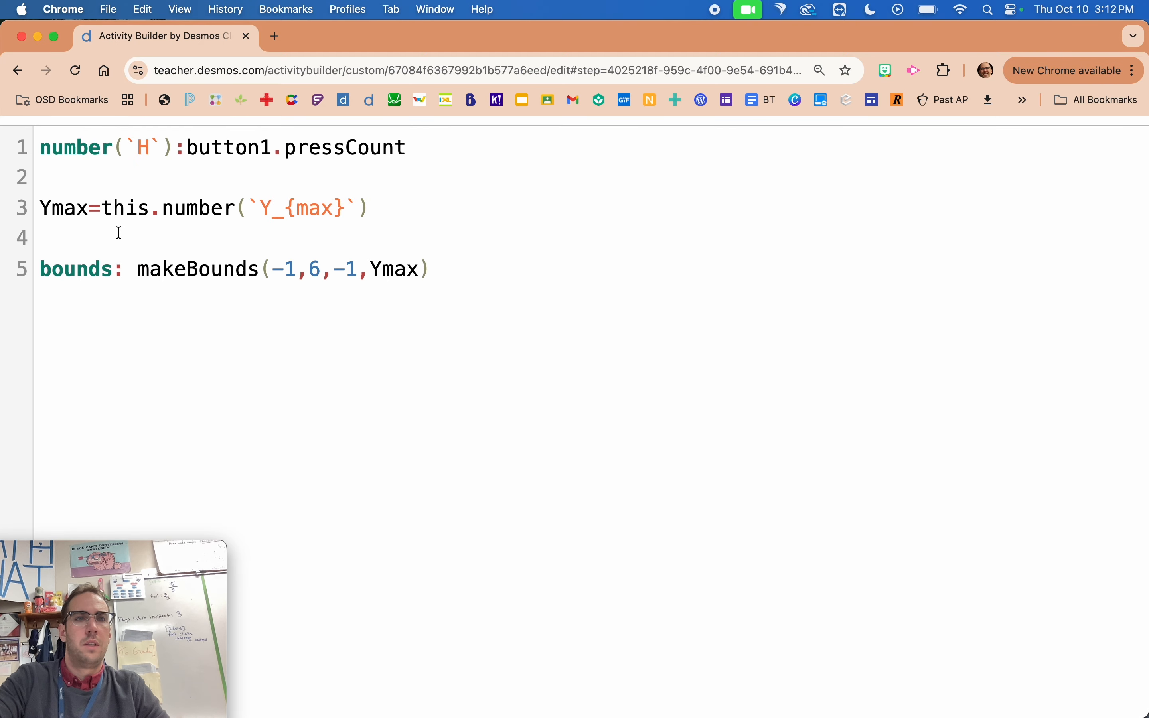
left_click(137, 266)
key("Return")
key("Return")
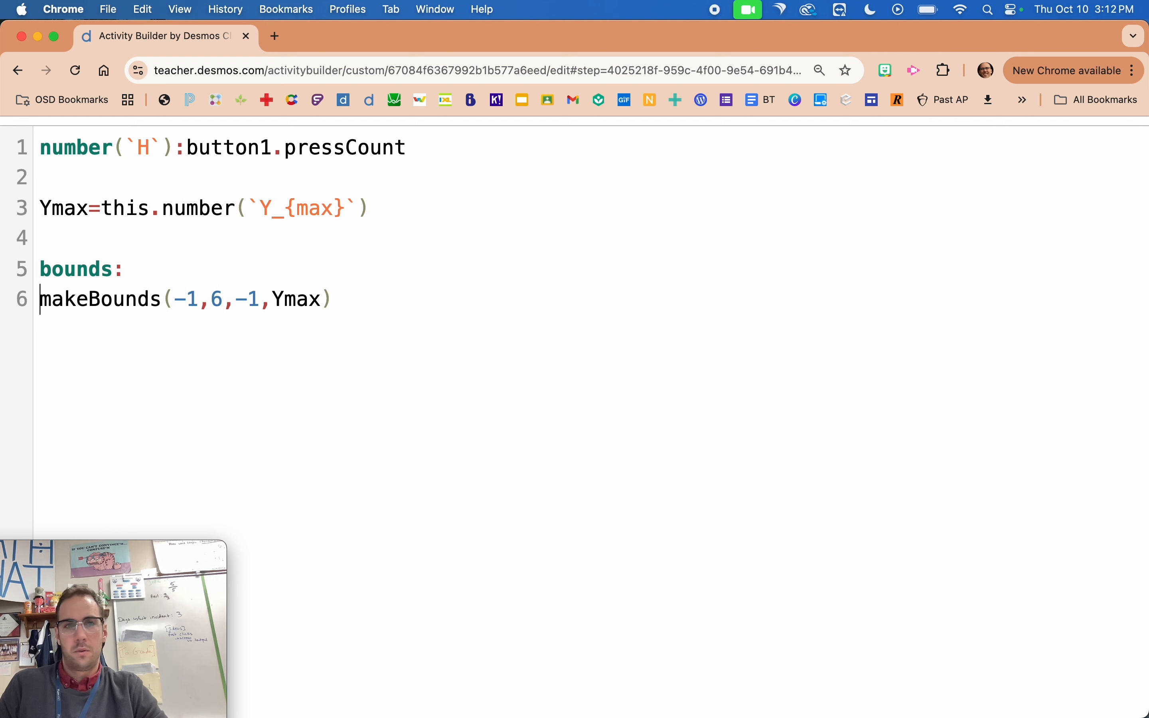
key("Up")
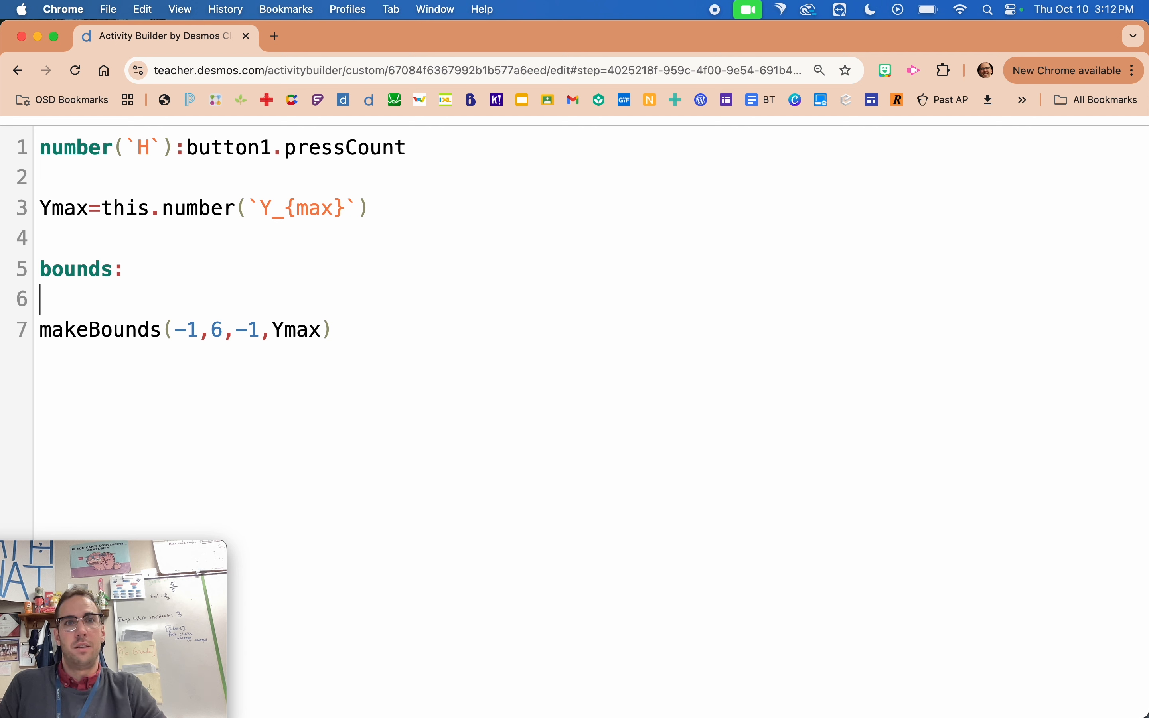
Enter the condition when button1.pressCount>0 on the empty line above the makeBounds call.
type("wh")
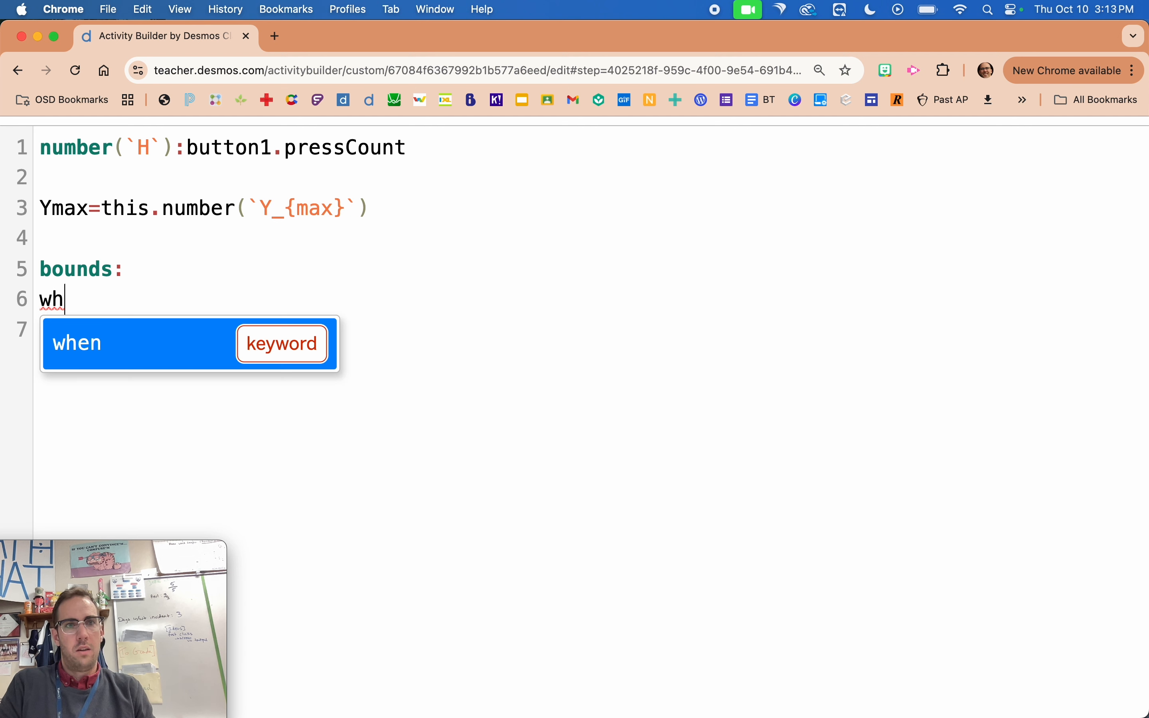
type("en bu")
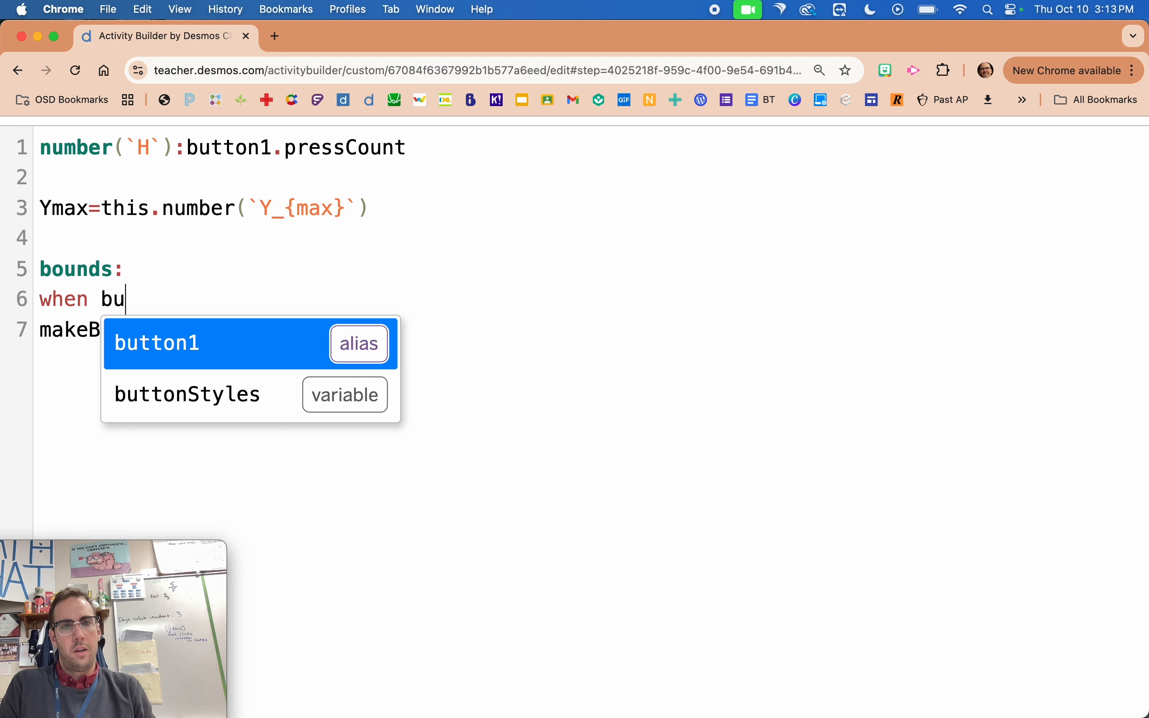
key("Tab")
type(".")
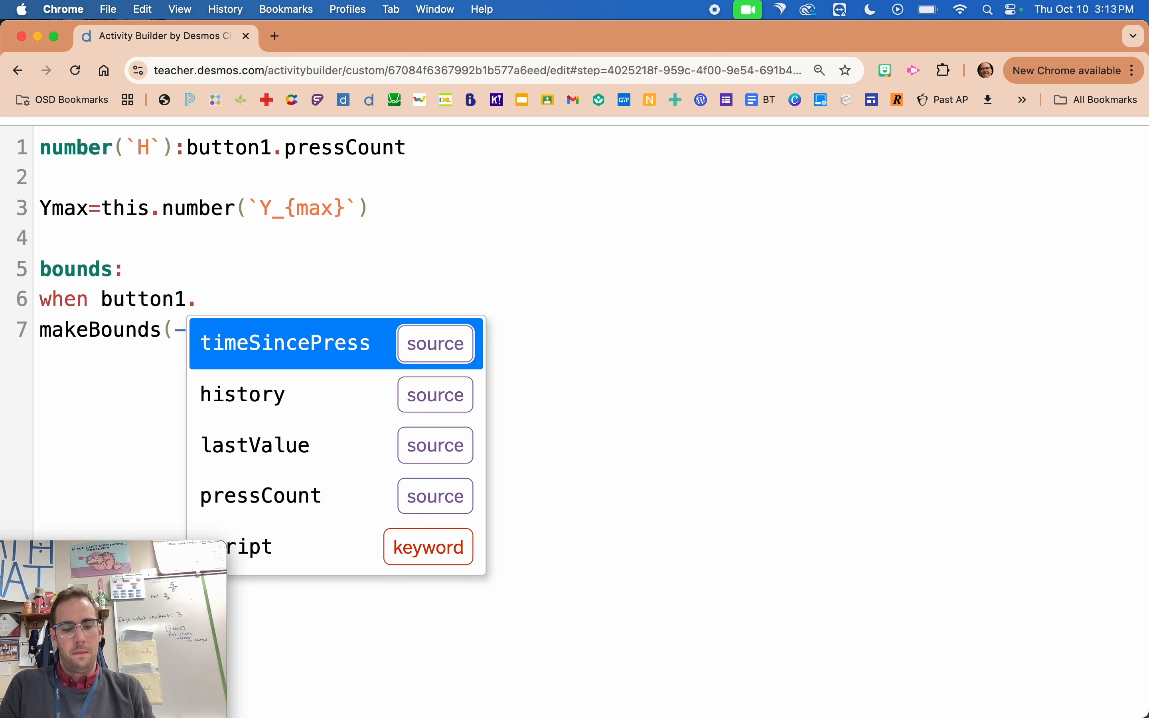
type("pre")
key("Tab")
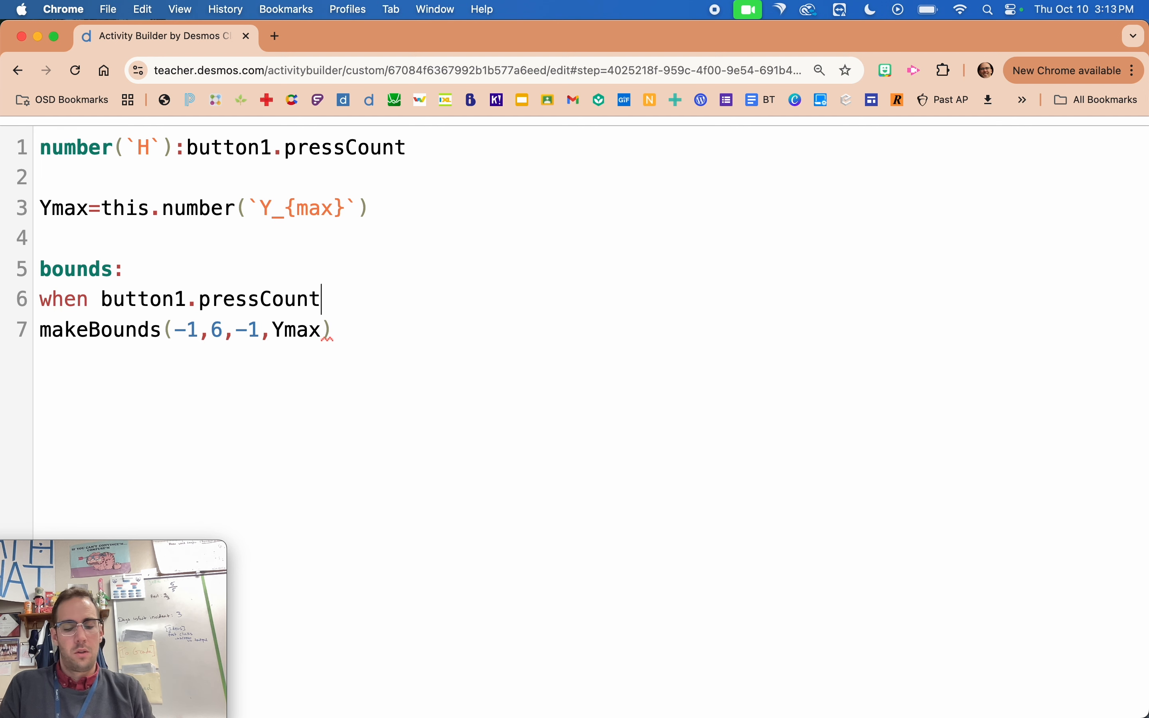
type(">0")
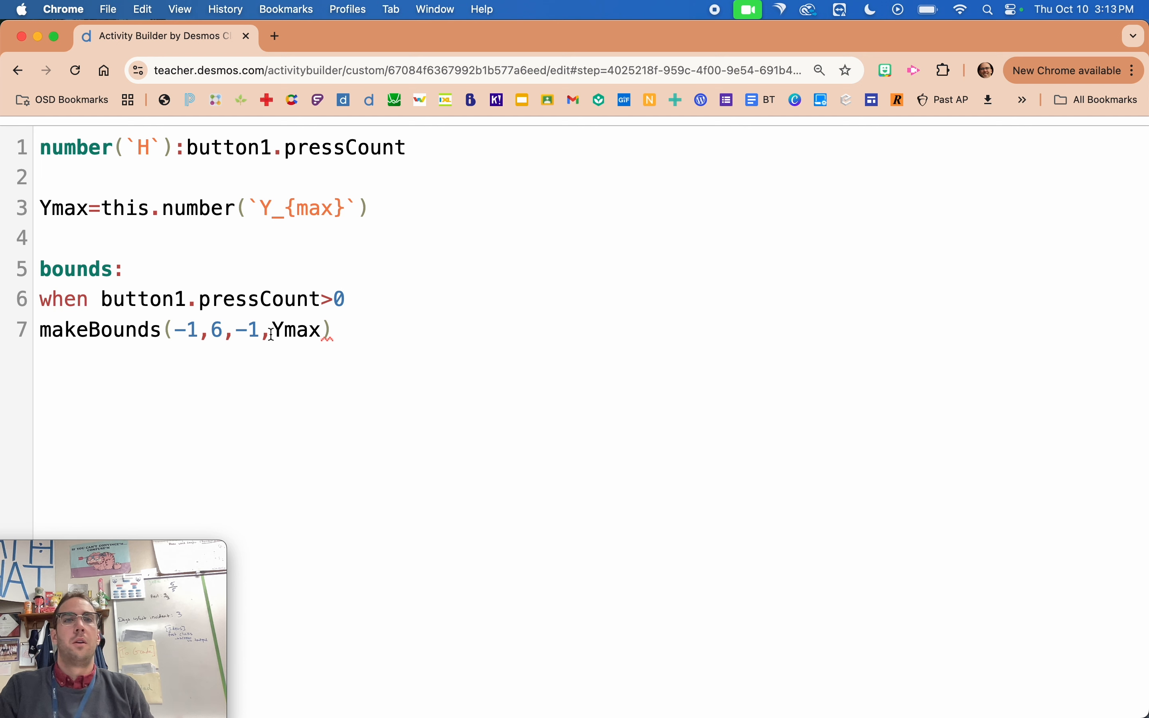
Add an otherwise line to graph1's script below the conditional makeBounds call, leaving an empty line between them.
key("Return")
key("Return")
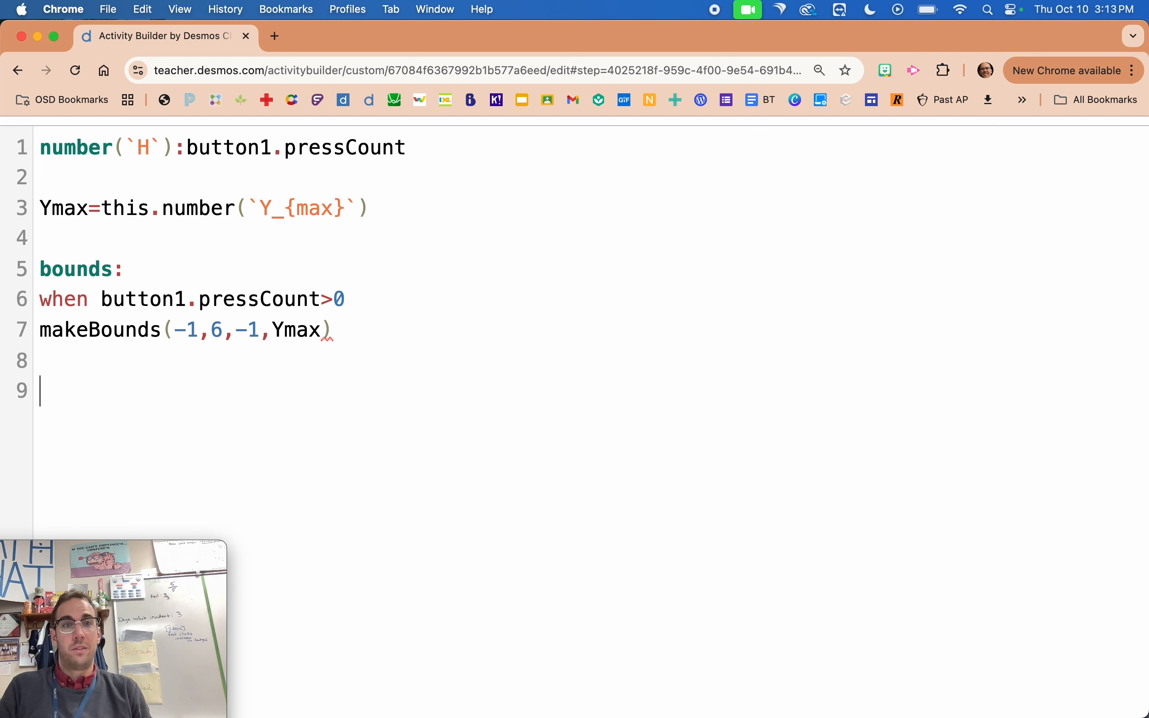
type("otherwise")
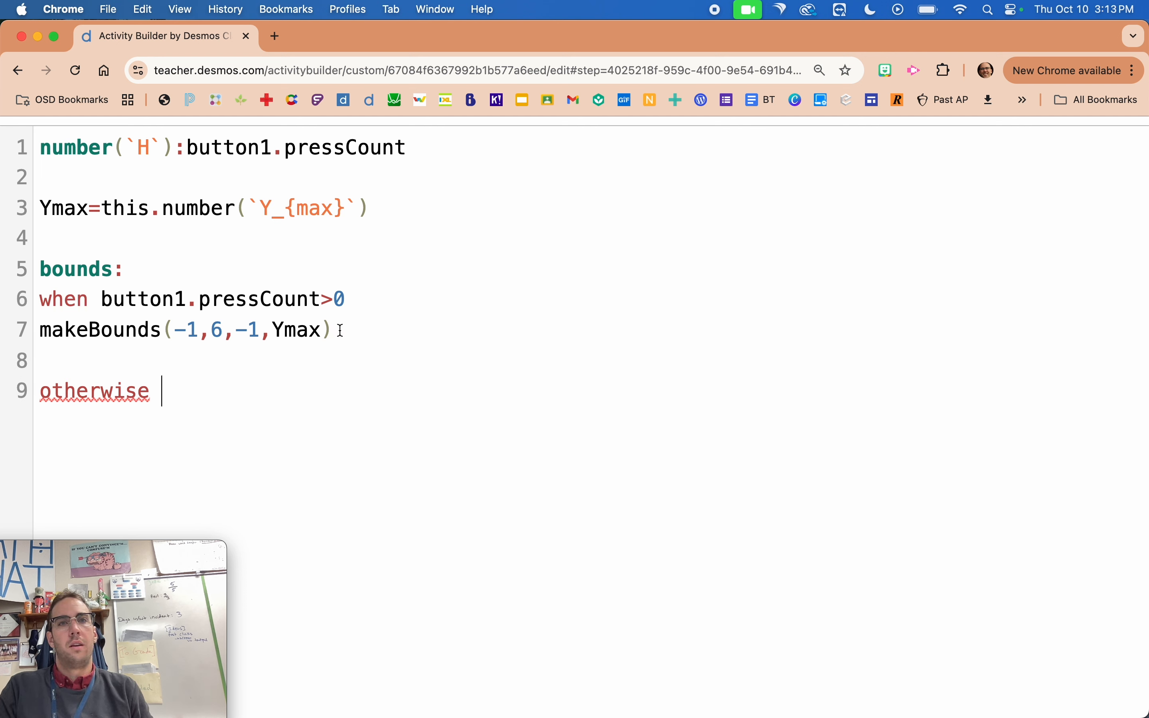
Copy the makeBounds call below otherwise, change it to makeBounds(-1,6,-1,0.1), and close the script editor.
left_click_drag(341, 330, 31, 337)
key("super+c")
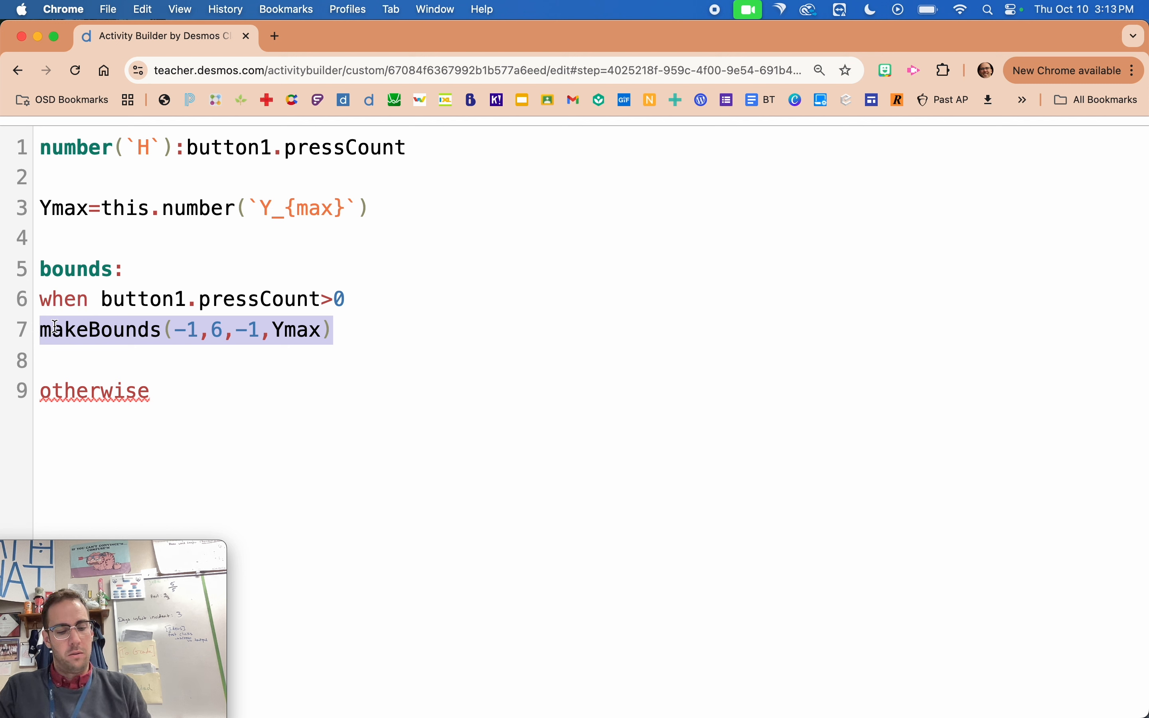
left_click(237, 404)
key("Return")
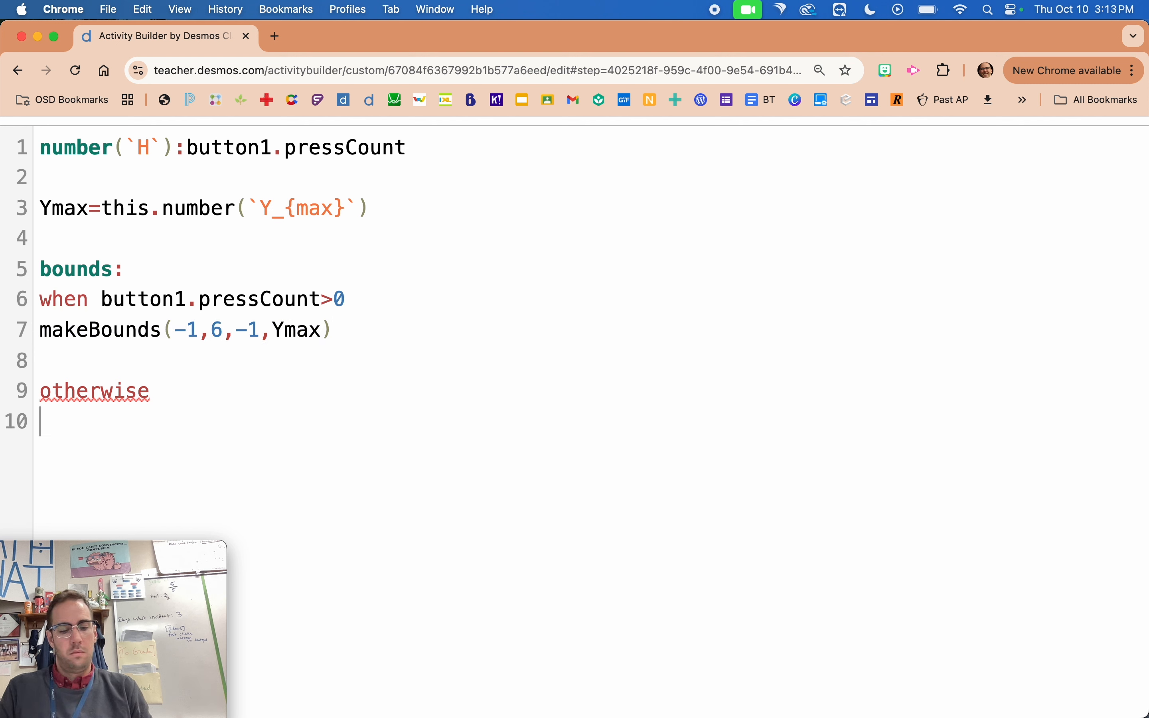
key("super+v")
left_click_drag(322, 421, 278, 430)
type(".1")
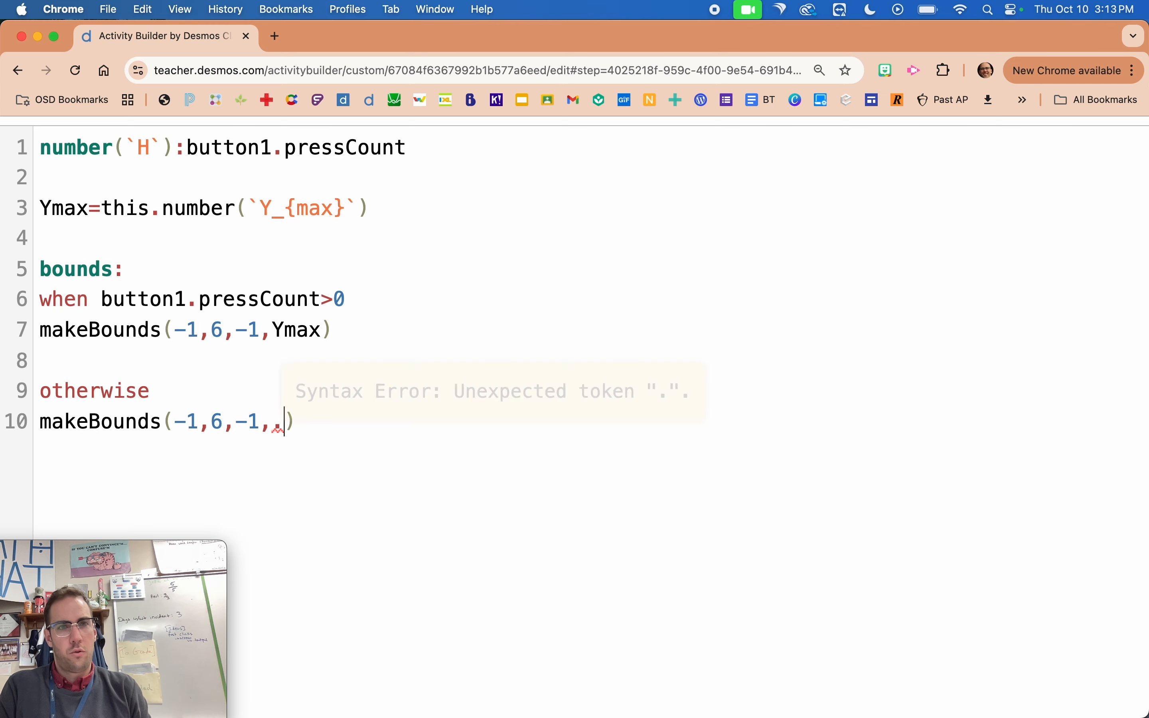
left_click(273, 422)
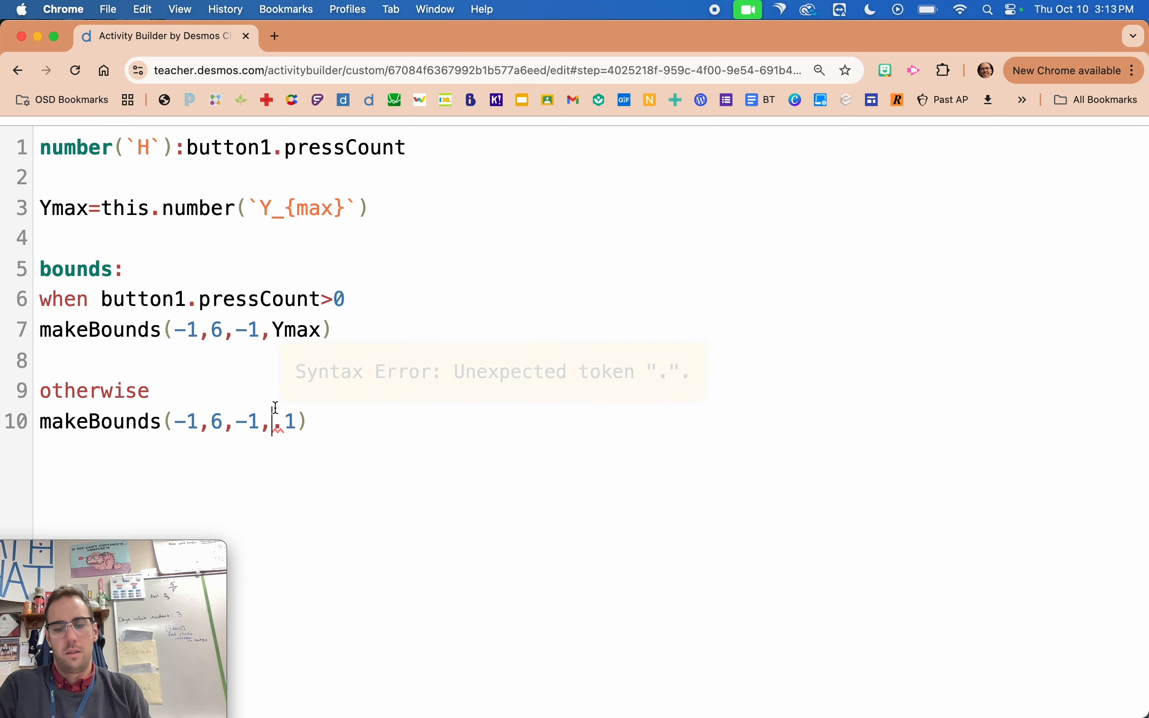
type("0")
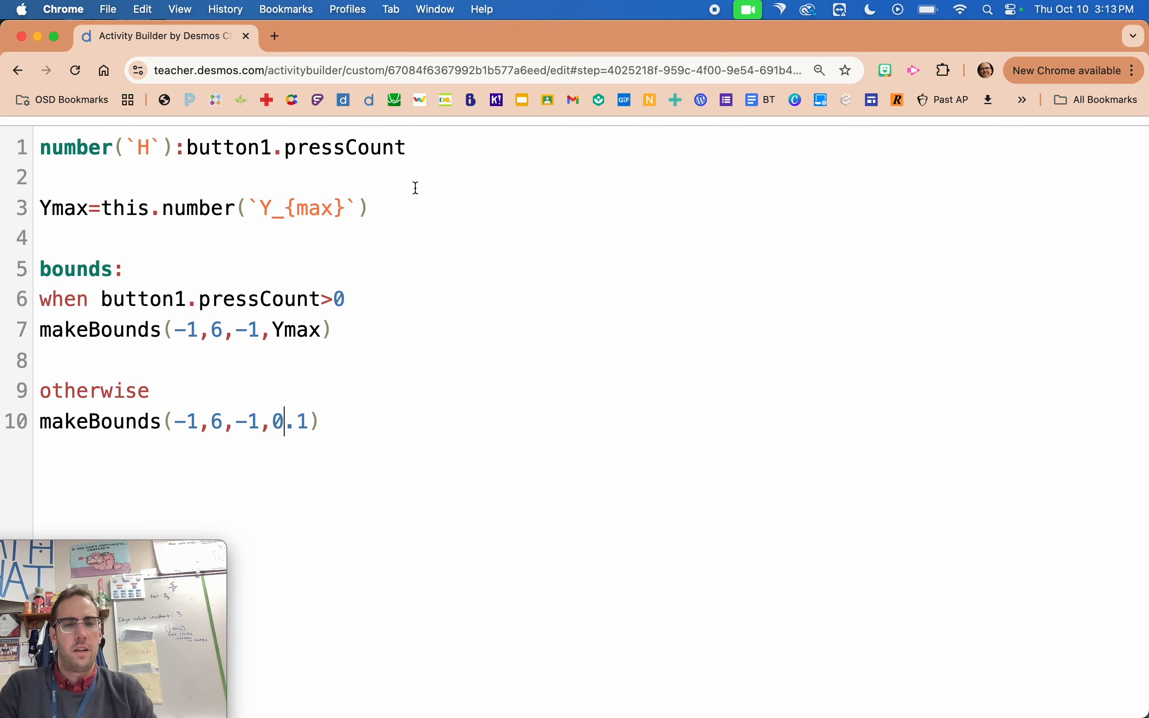
scroll(413, 188, "down", 5)
left_click(17, 291)
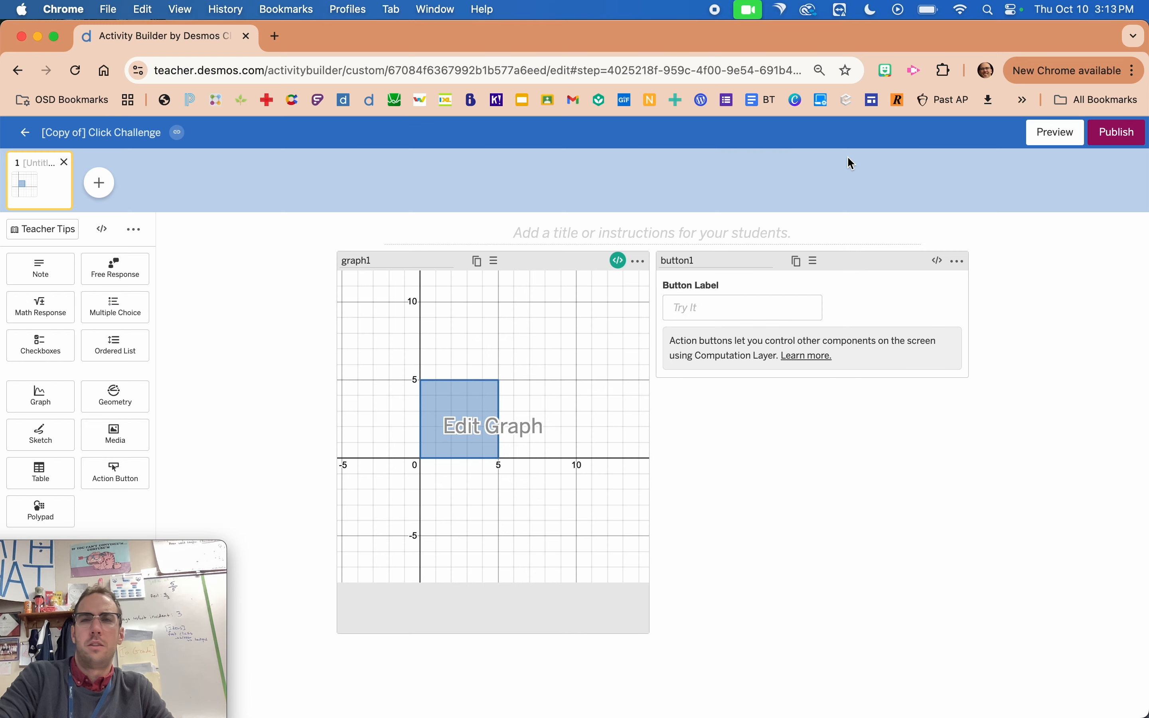
Preview the student screen twice, testing how Try It presses rescale the graph window from its starting view, and close the preview.
left_click(1056, 133)
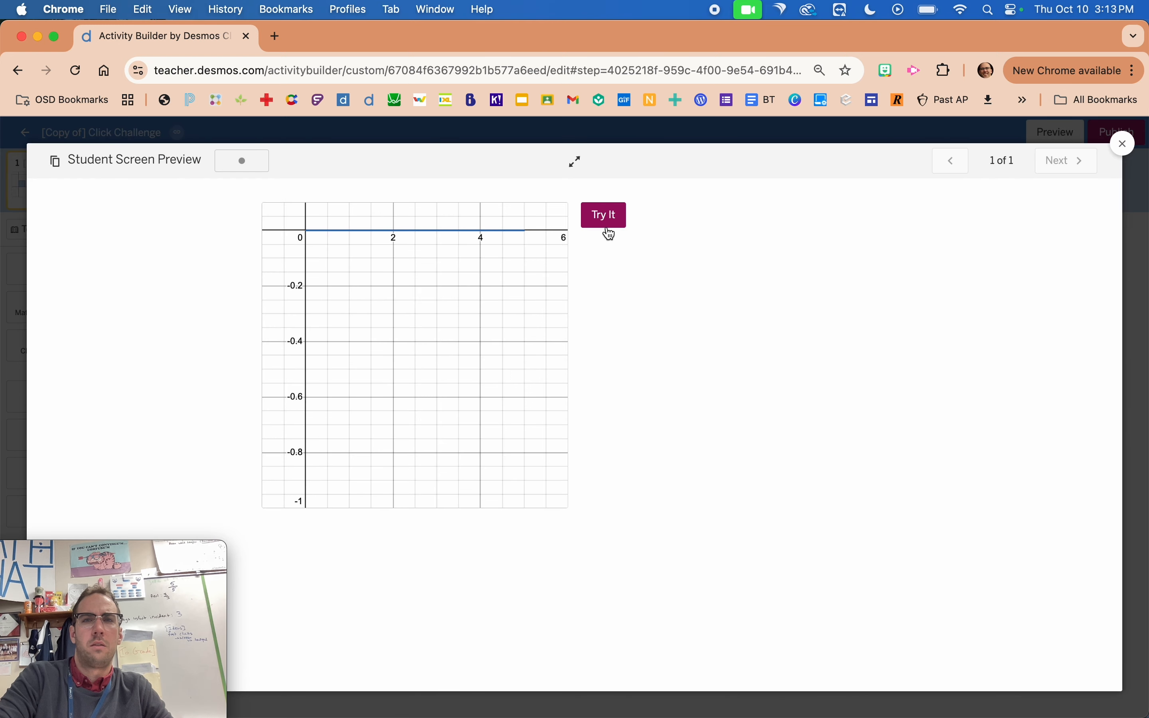
left_click(610, 233)
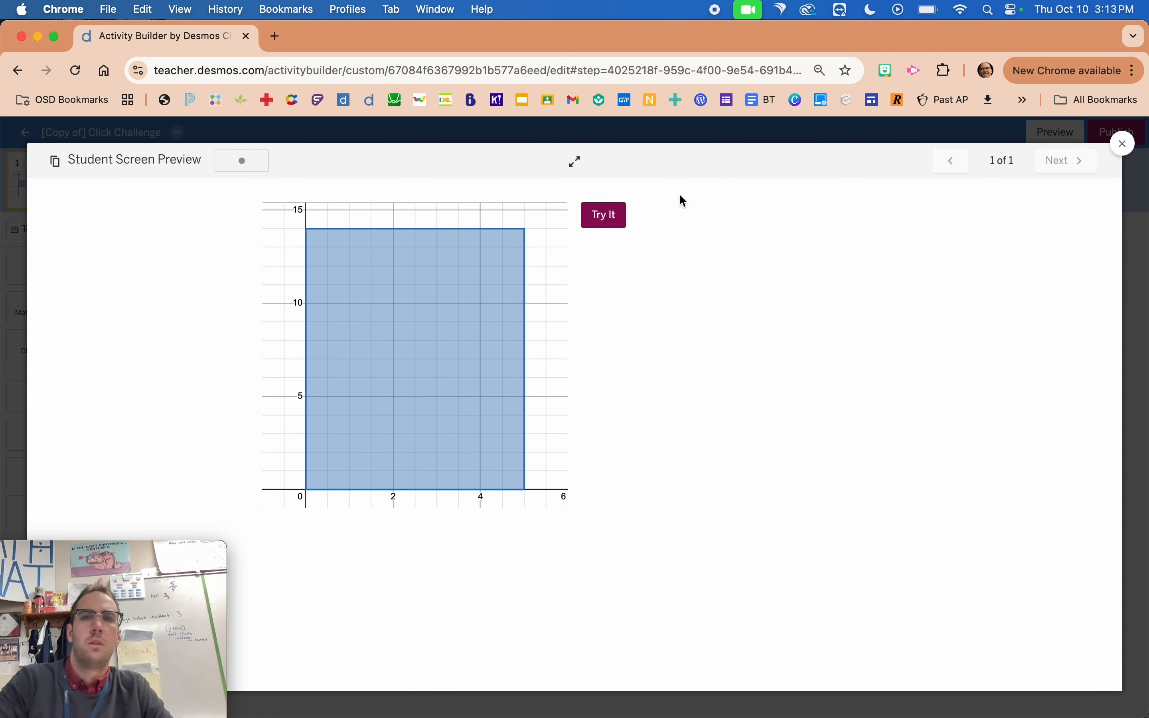
left_click(693, 133)
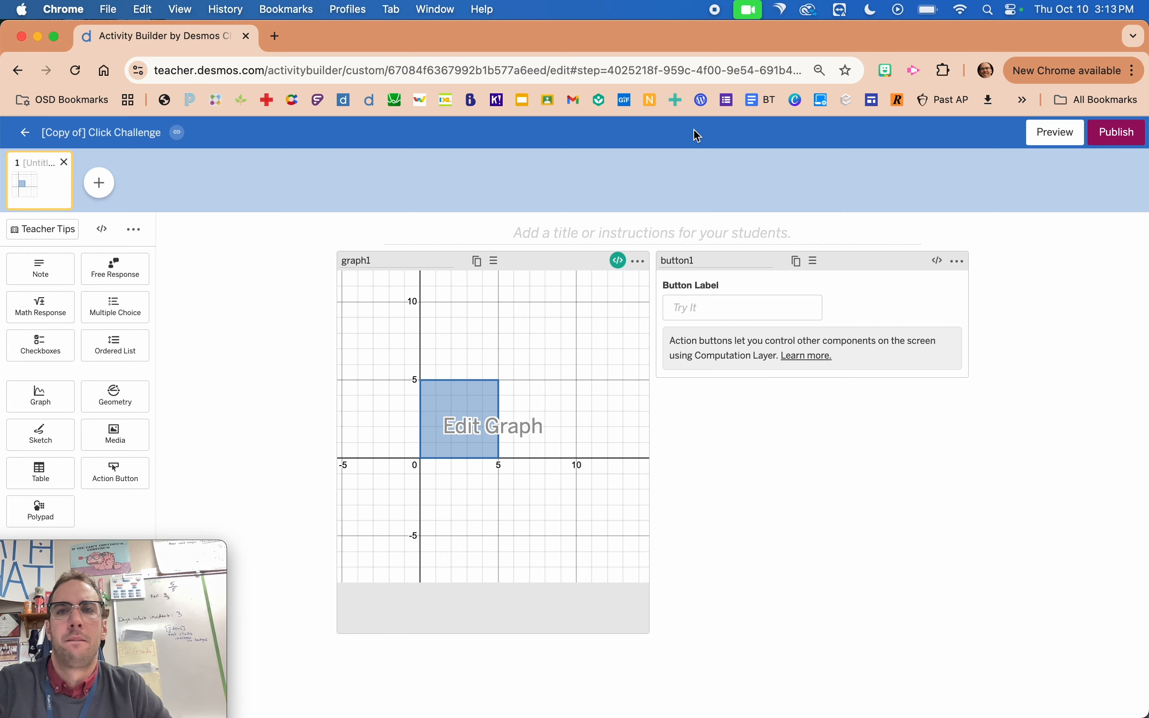
left_click(1069, 140)
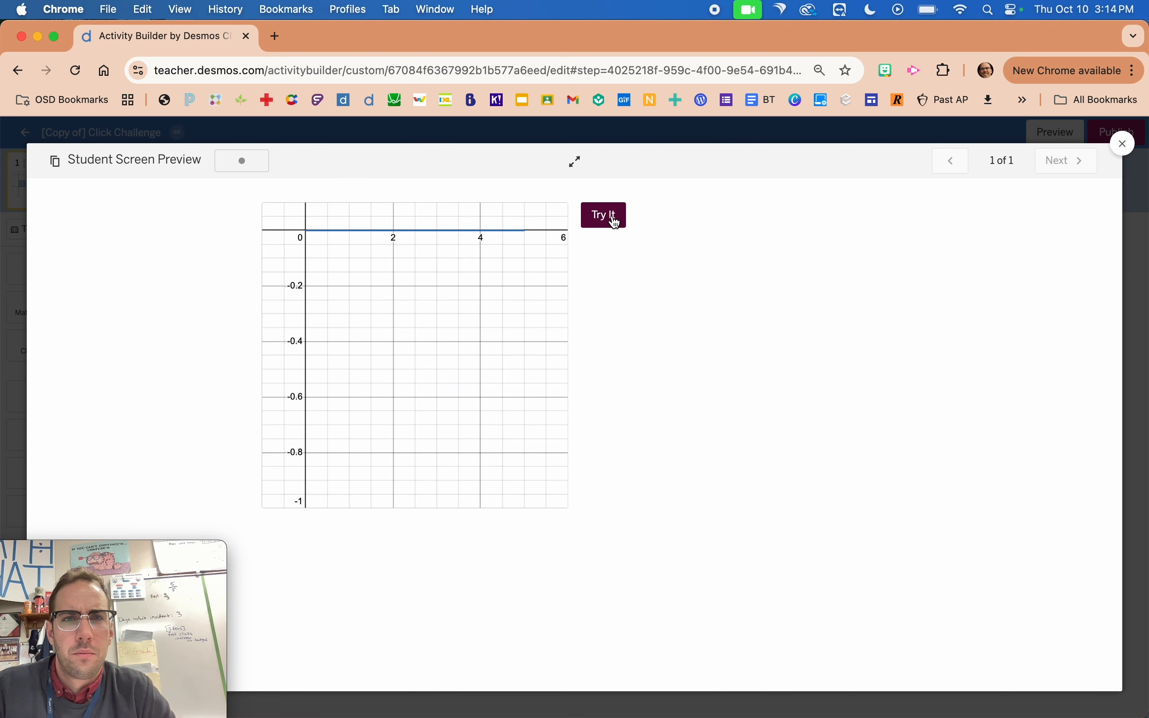
left_click(612, 216)
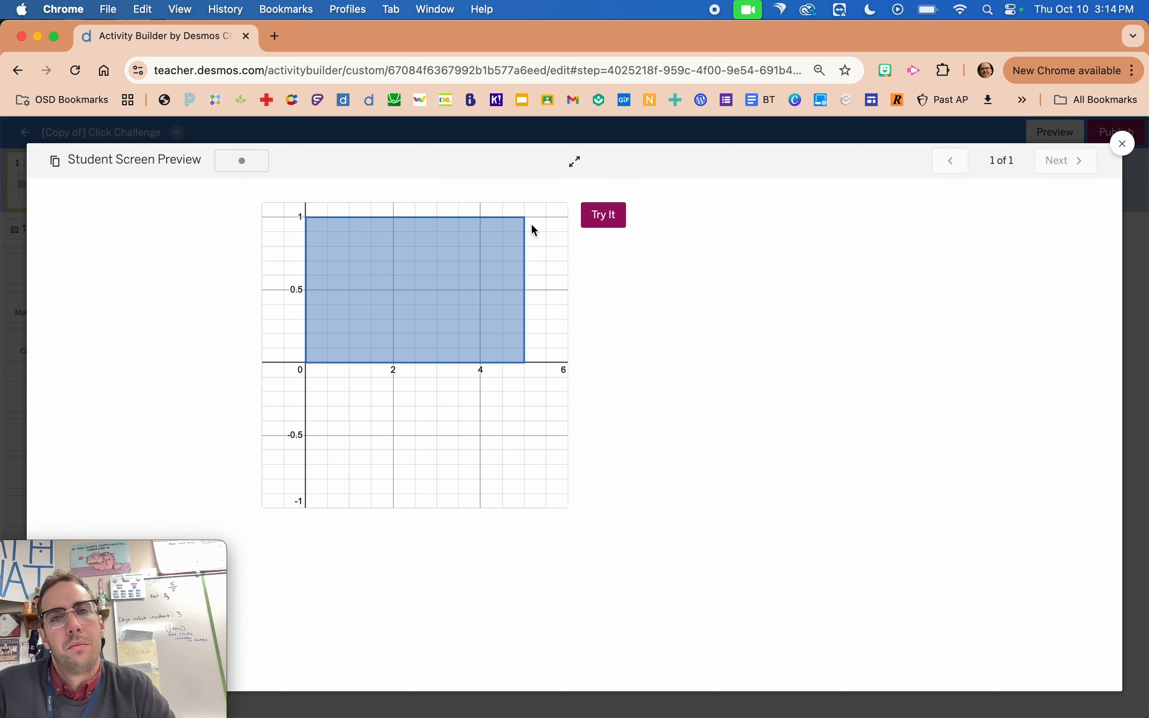
left_click(594, 220)
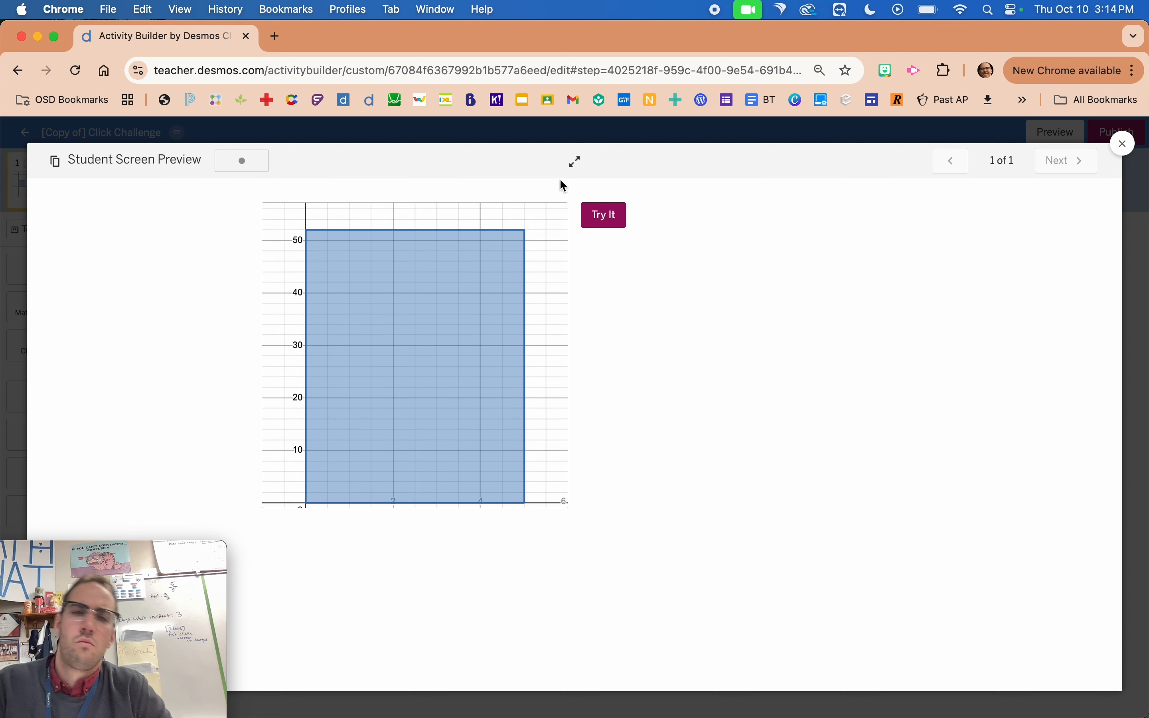
left_click(626, 139)
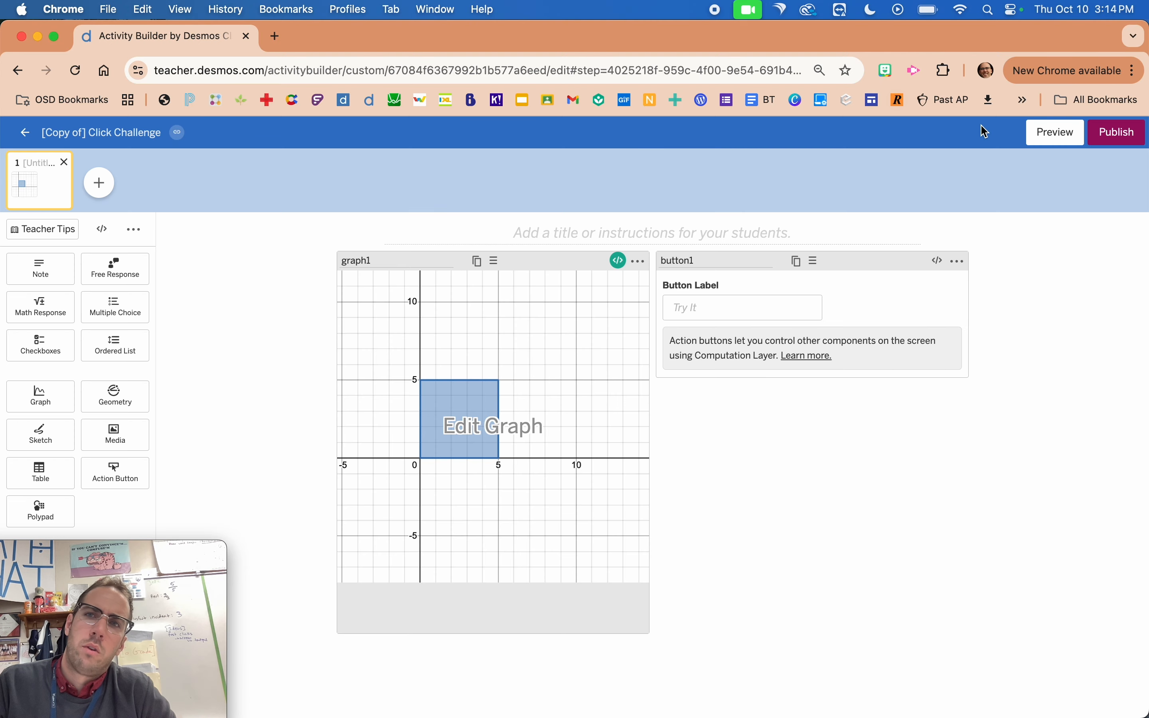
Preview the student screen again, check the graph window after the first Try It press, and return to the activity editor.
left_click(1031, 138)
left_click(609, 225)
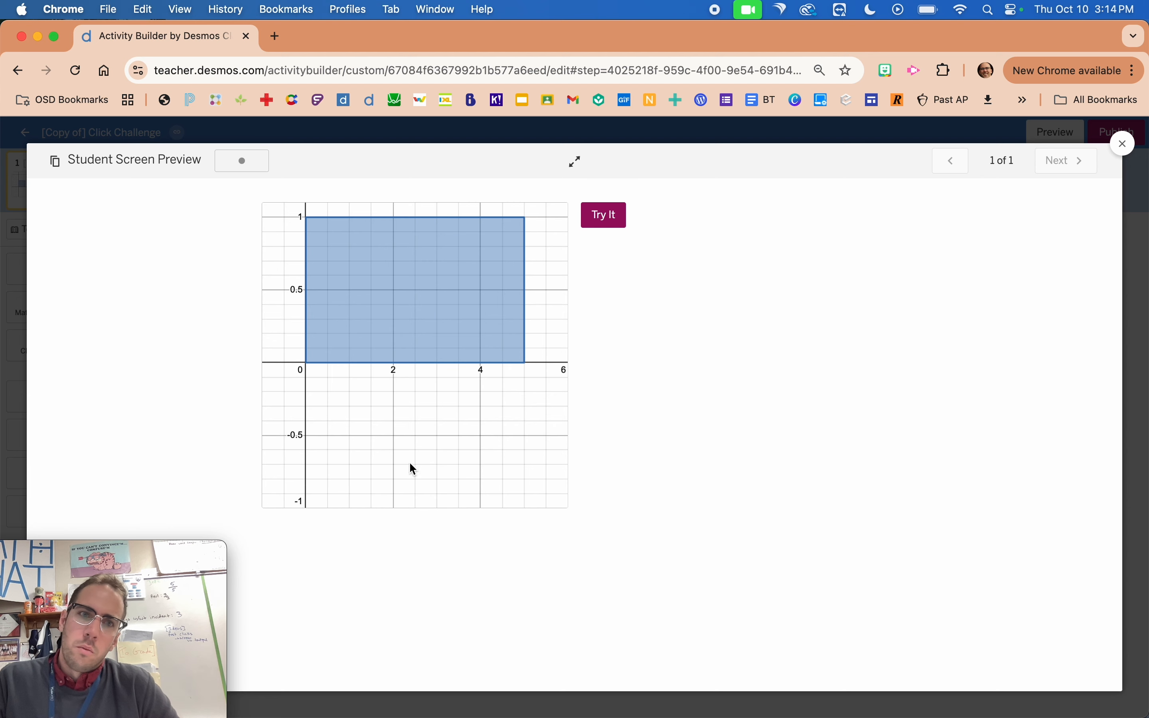
left_click(13, 485)
left_click(589, 343)
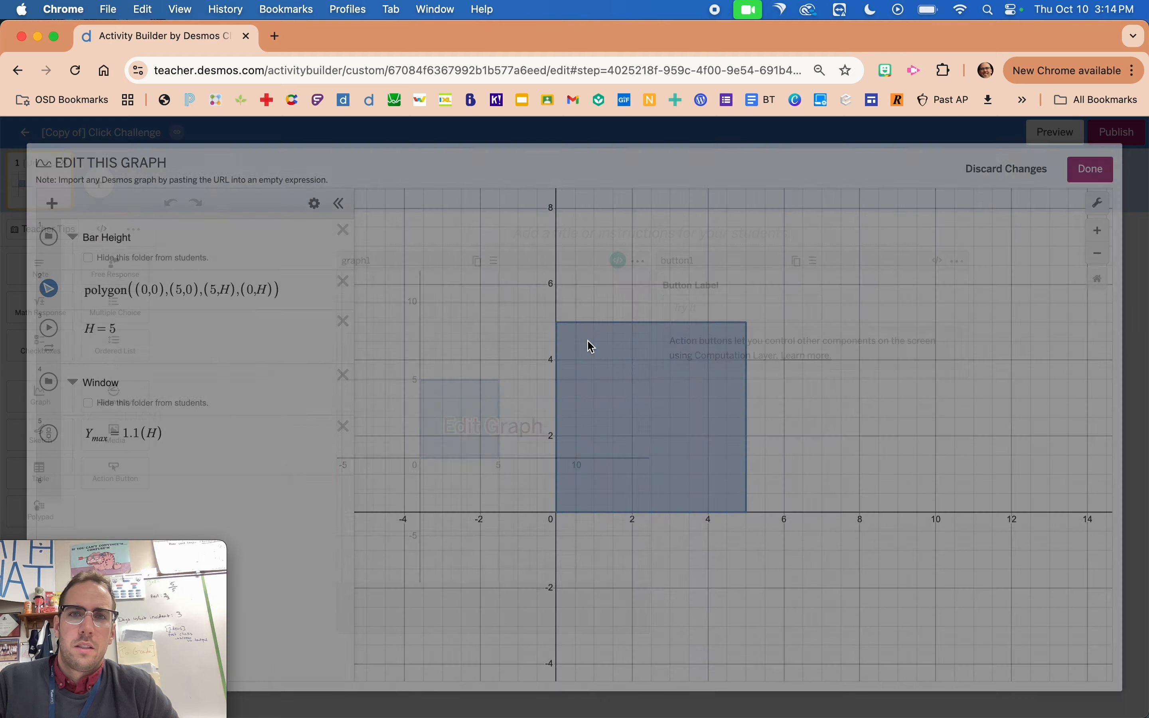
left_click(17, 391)
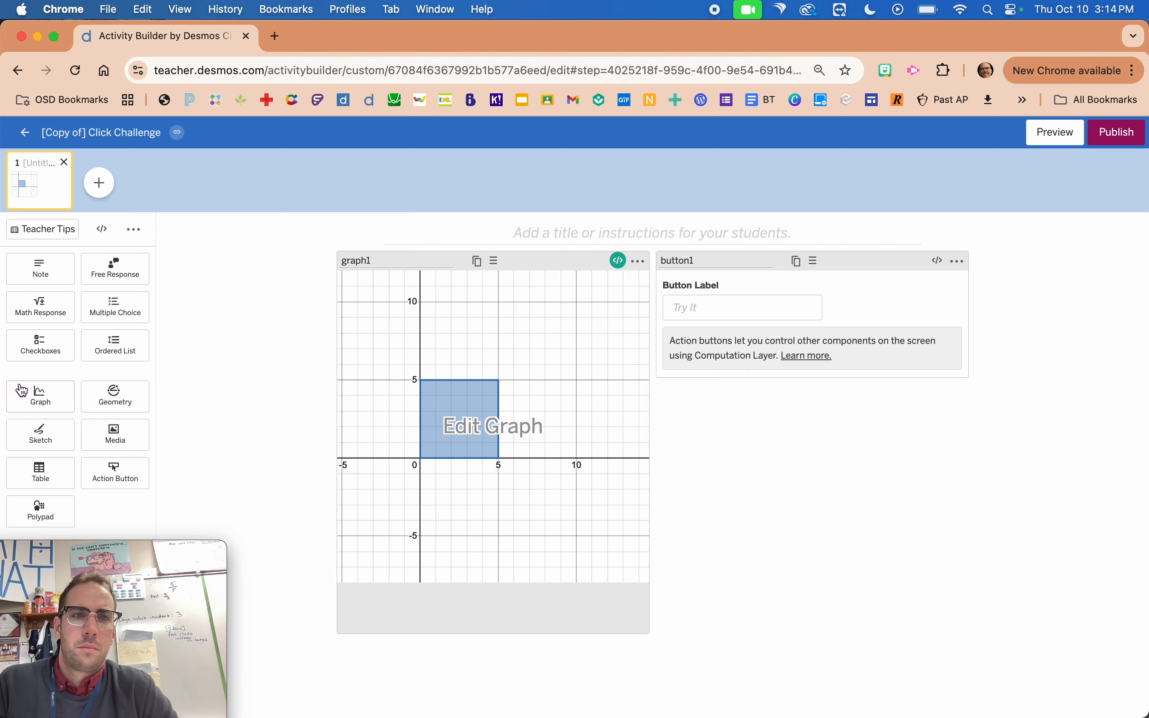
Change the otherwise call in graph1's script to makeBounds(-1,6,-1,6) and close the script editor.
left_click(618, 260)
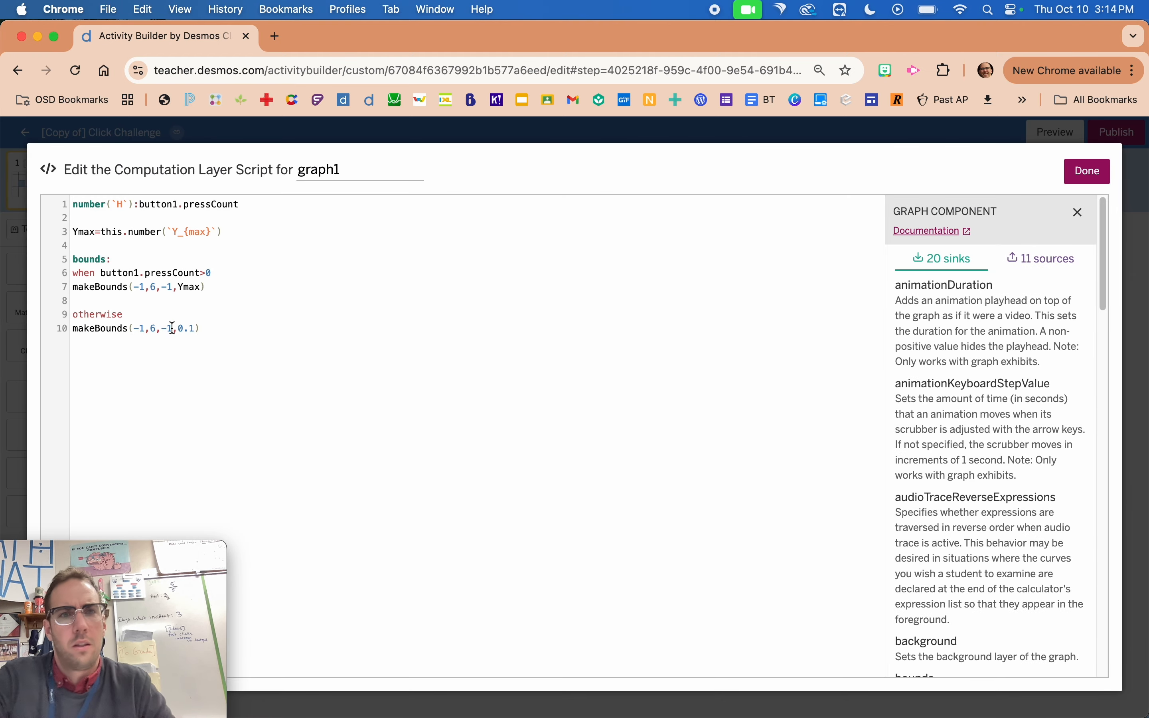
scroll(172, 328, "up", 5)
scroll(175, 327, "left", 5)
scroll(180, 331, "up", 2)
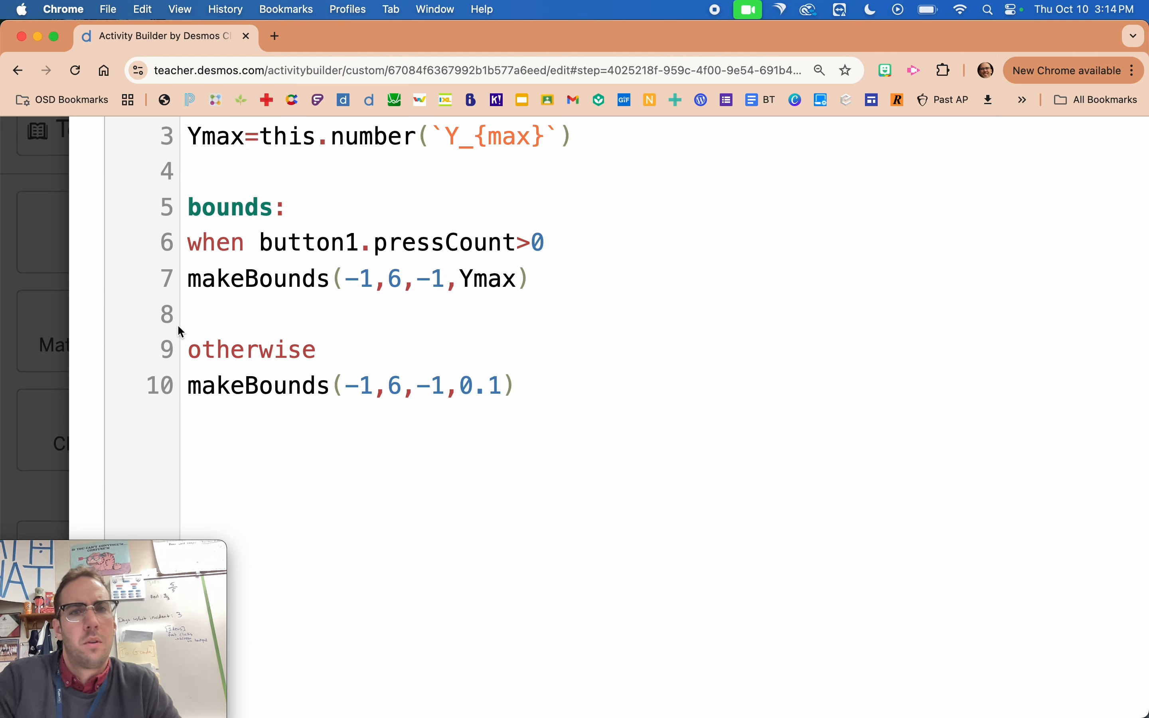
left_click_drag(501, 376, 465, 383)
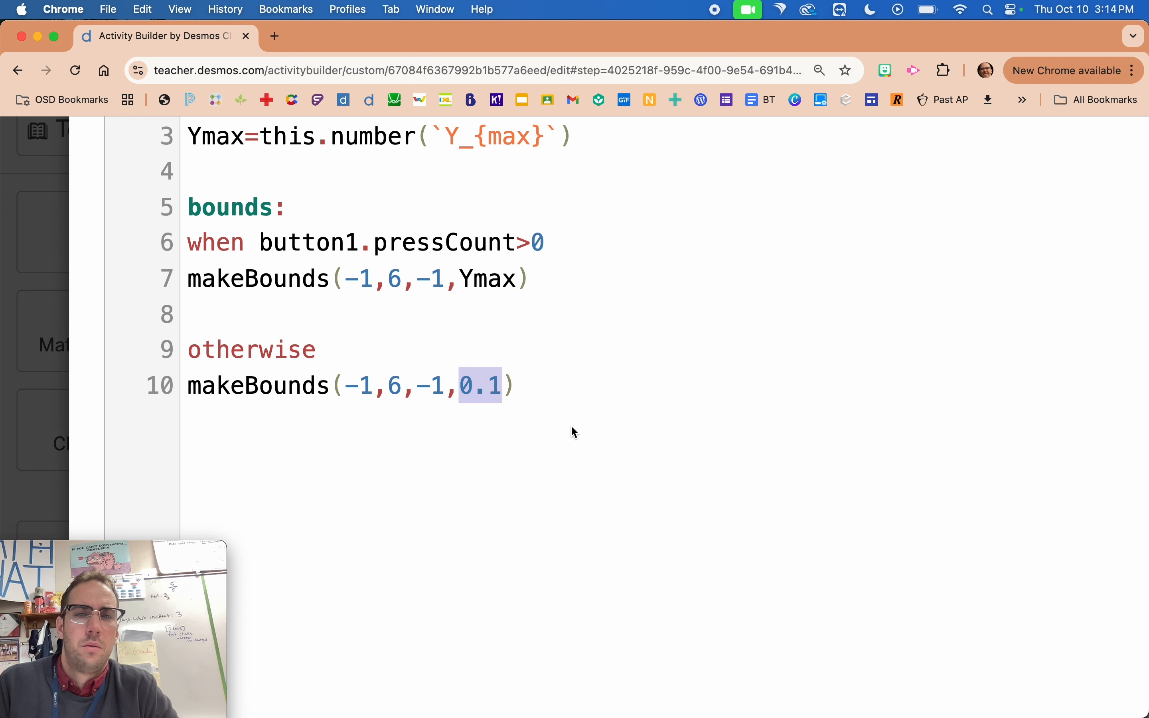
type("6")
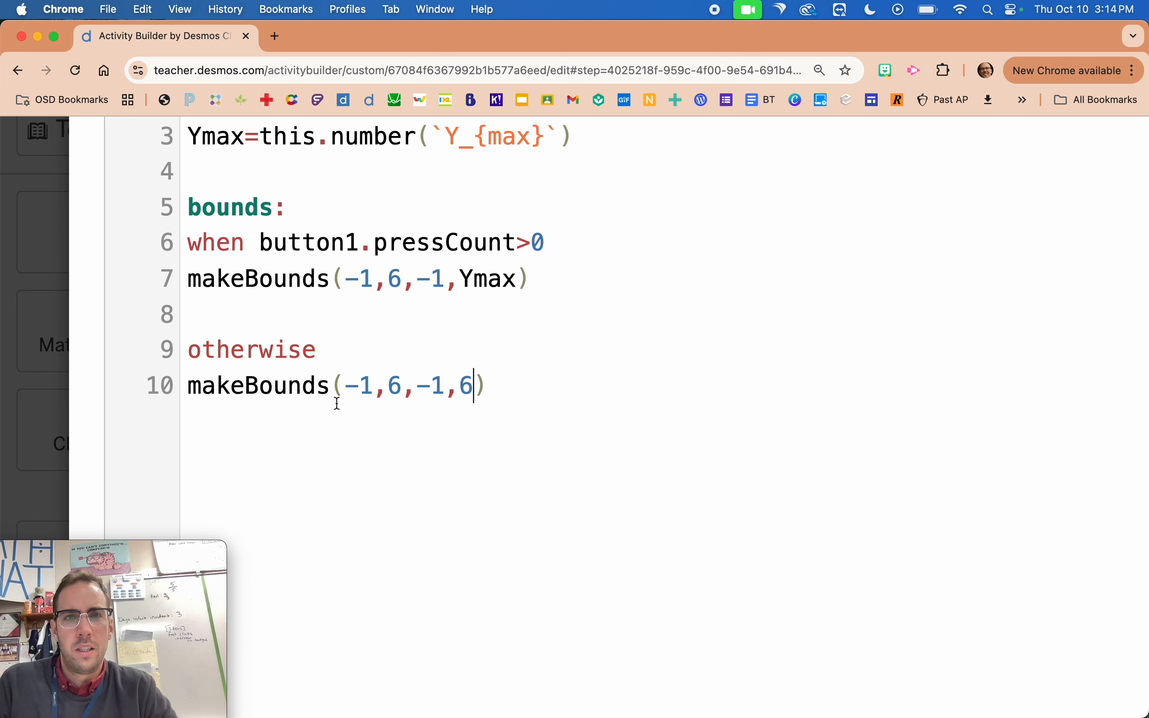
left_click(45, 342)
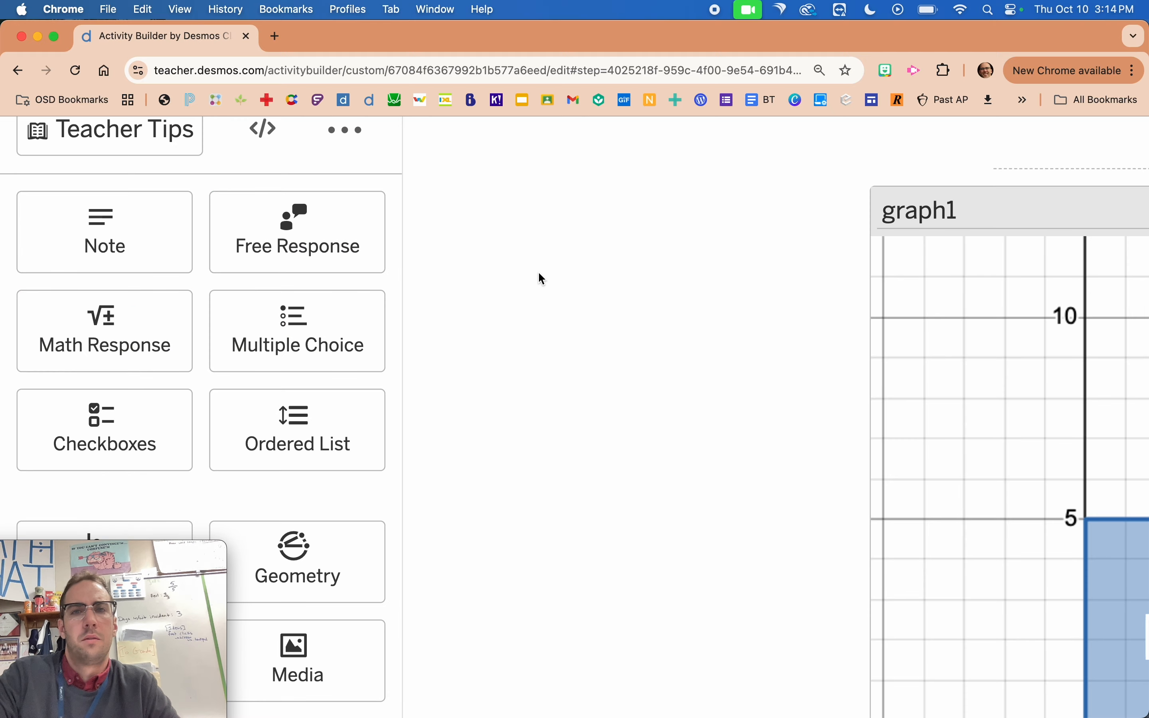
scroll(538, 271, "down", 5)
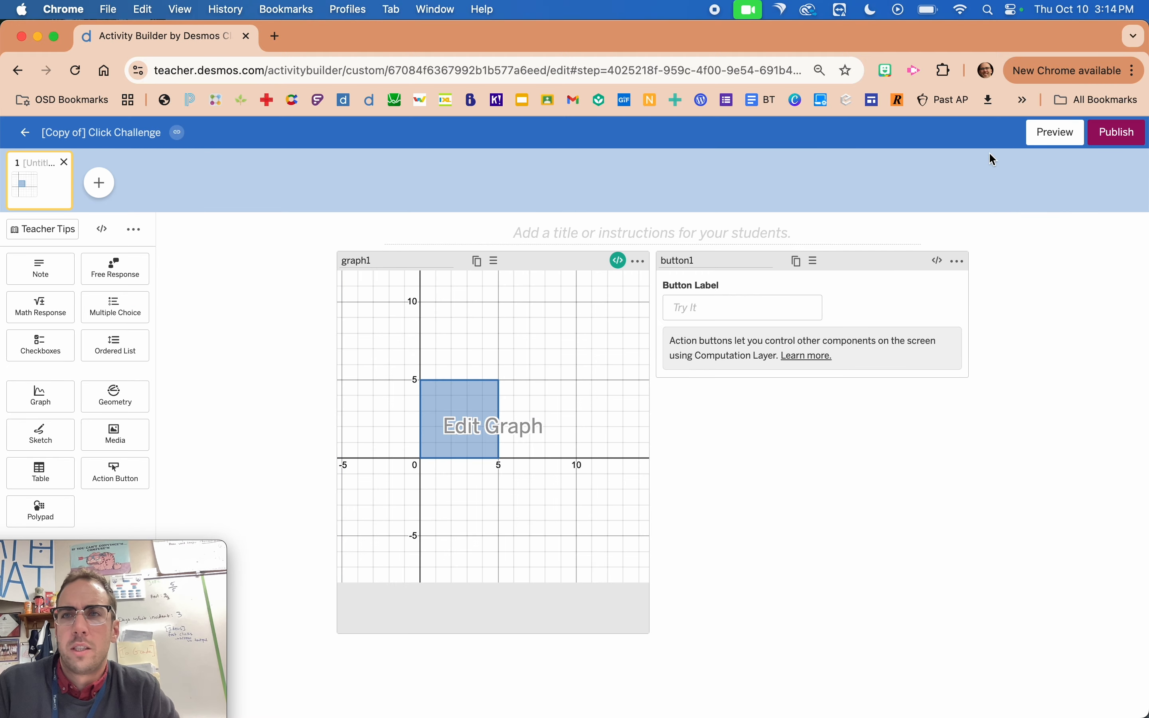
Preview the student screen, check the starting window and the first Try It presses, and close the preview.
left_click(1058, 133)
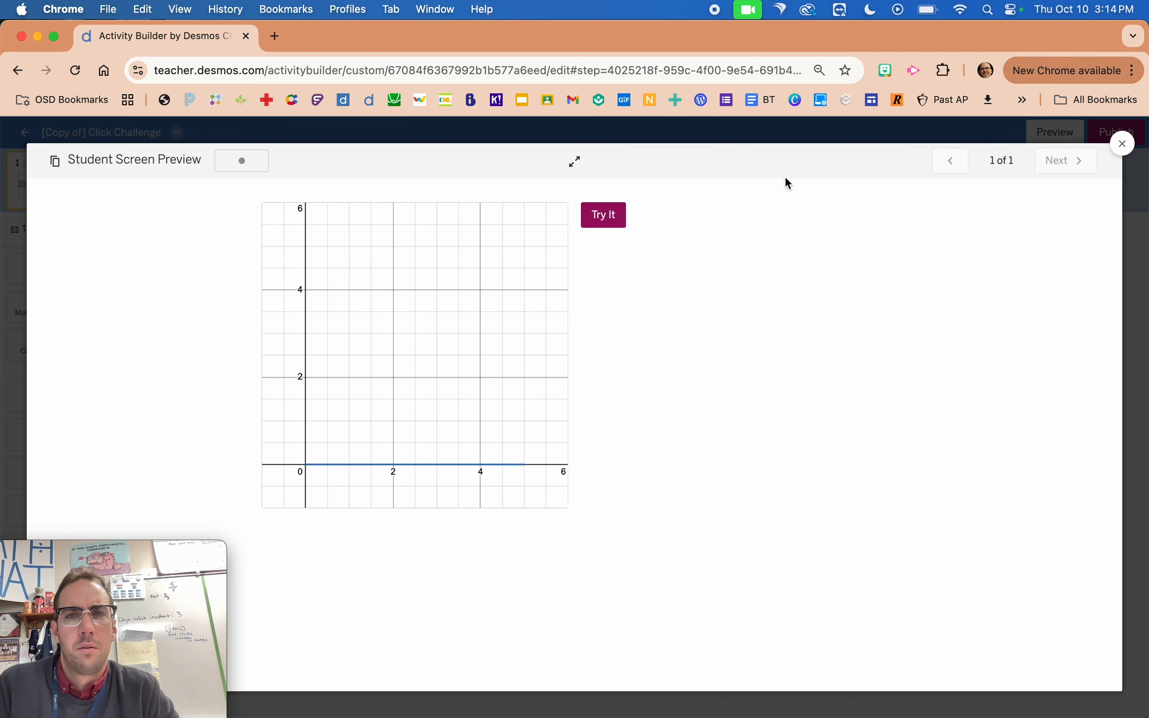
left_click(615, 220)
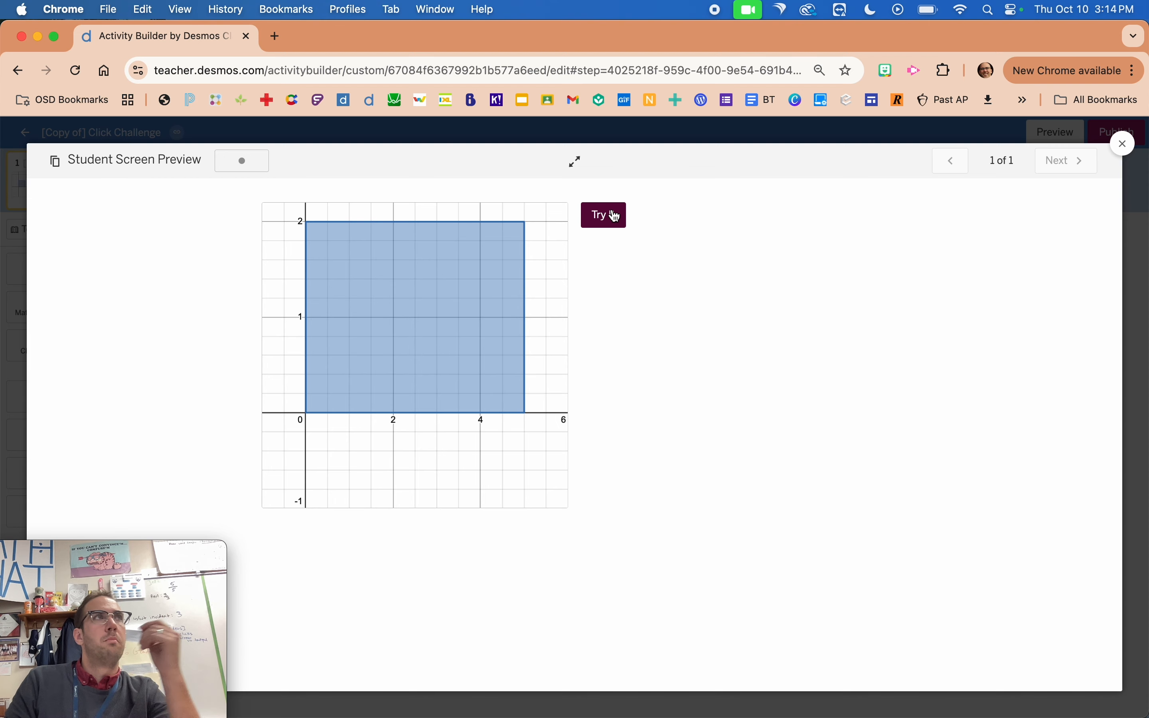
left_click(10, 255)
Change the condition in graph1's script to when button1.pressCount>6 and close the script editor.
left_click(616, 261)
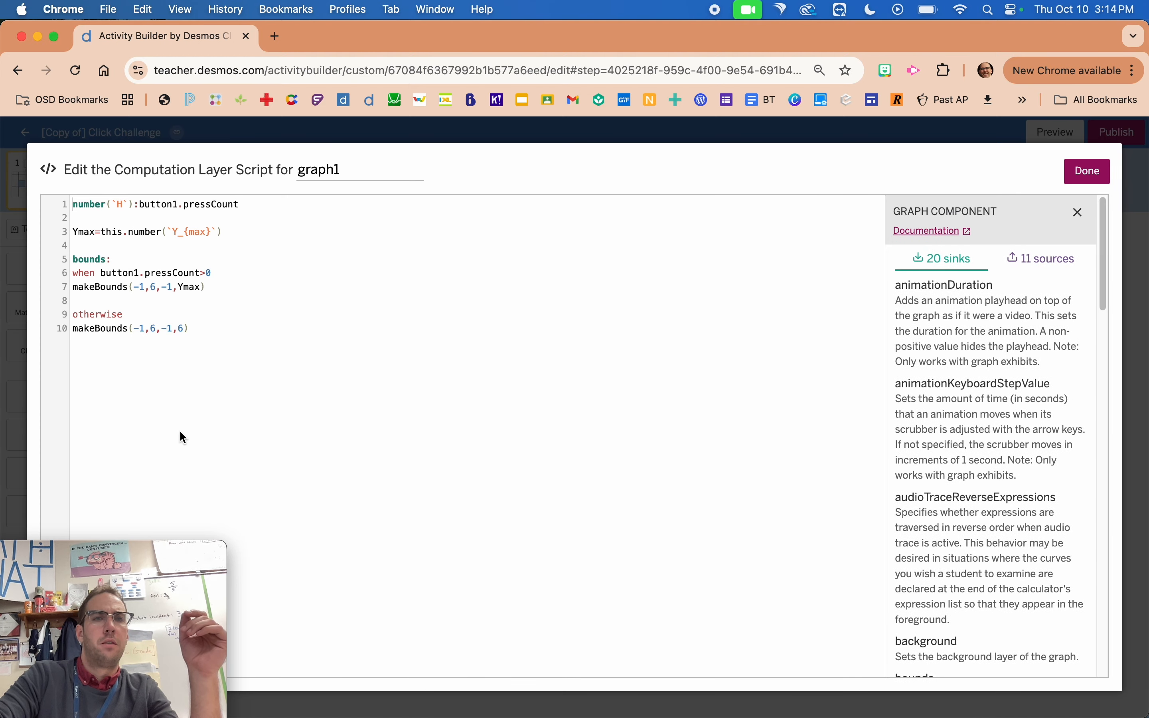
scroll(180, 431, "up", 5)
scroll(197, 407, "left", 3)
scroll(197, 408, "up", 4)
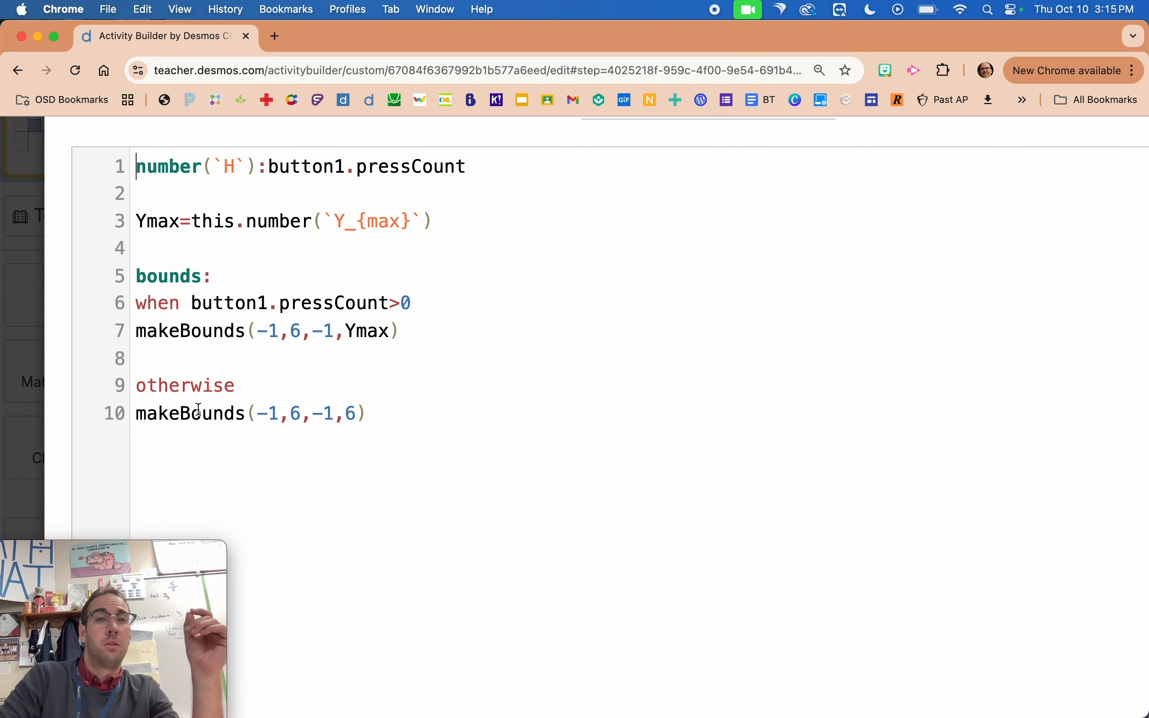
left_click(425, 286)
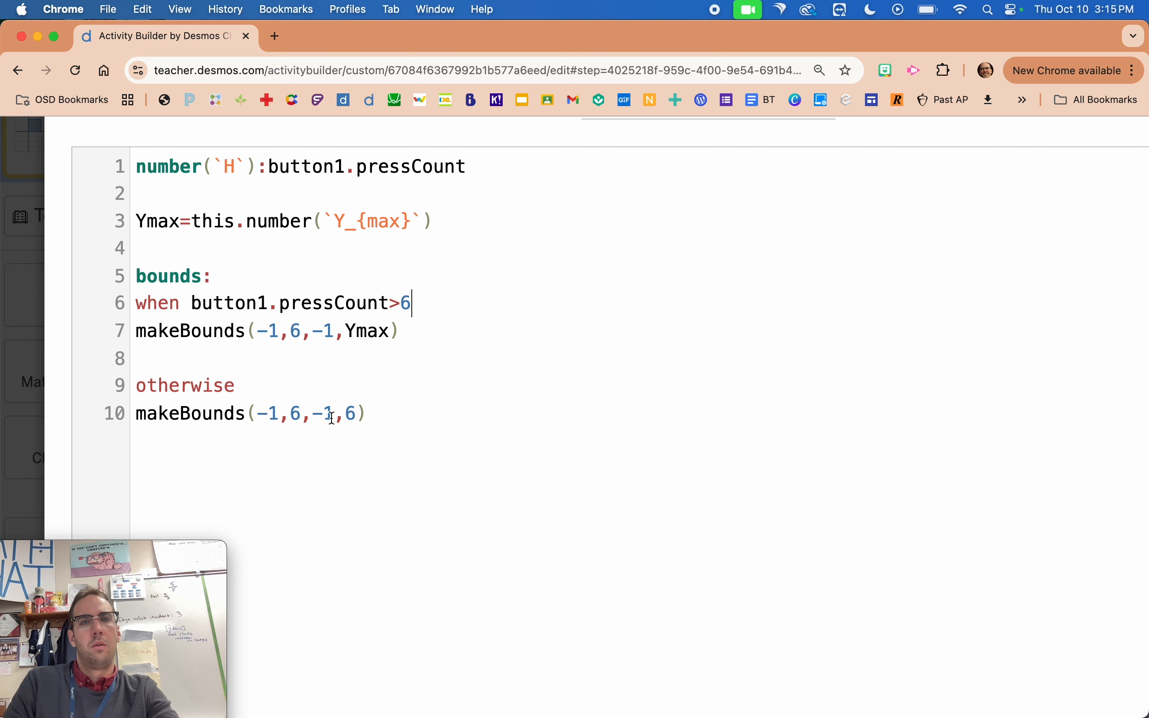
left_click(18, 374)
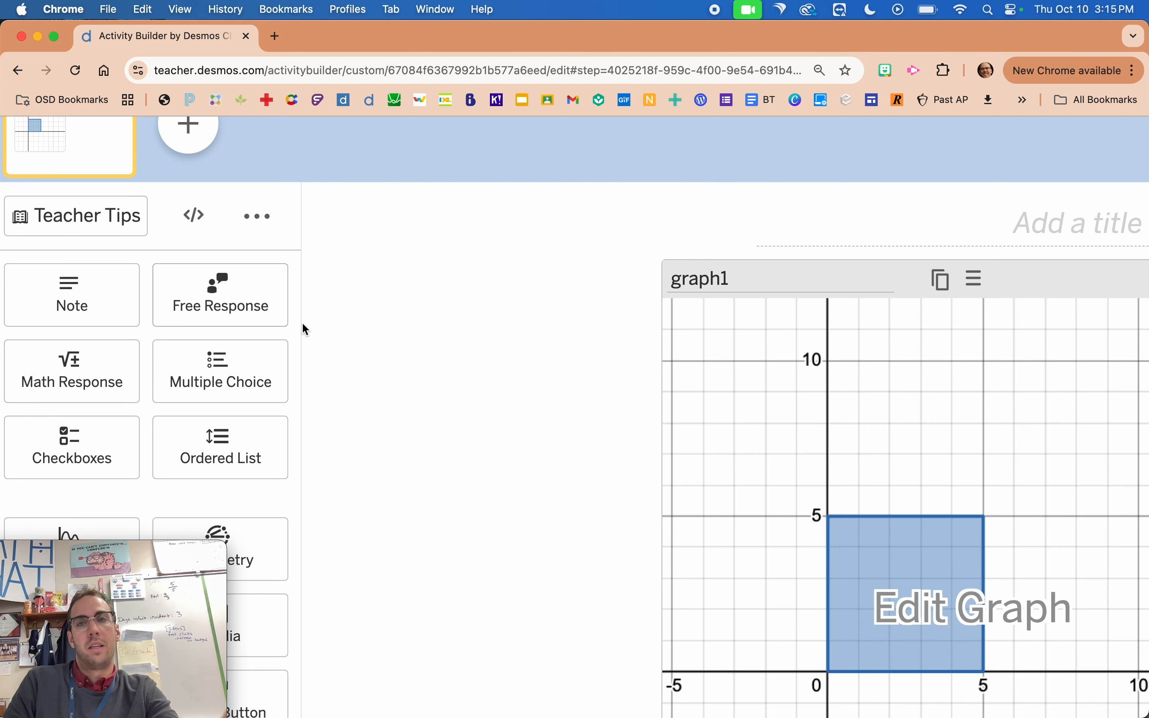
scroll(412, 349, "down", 5)
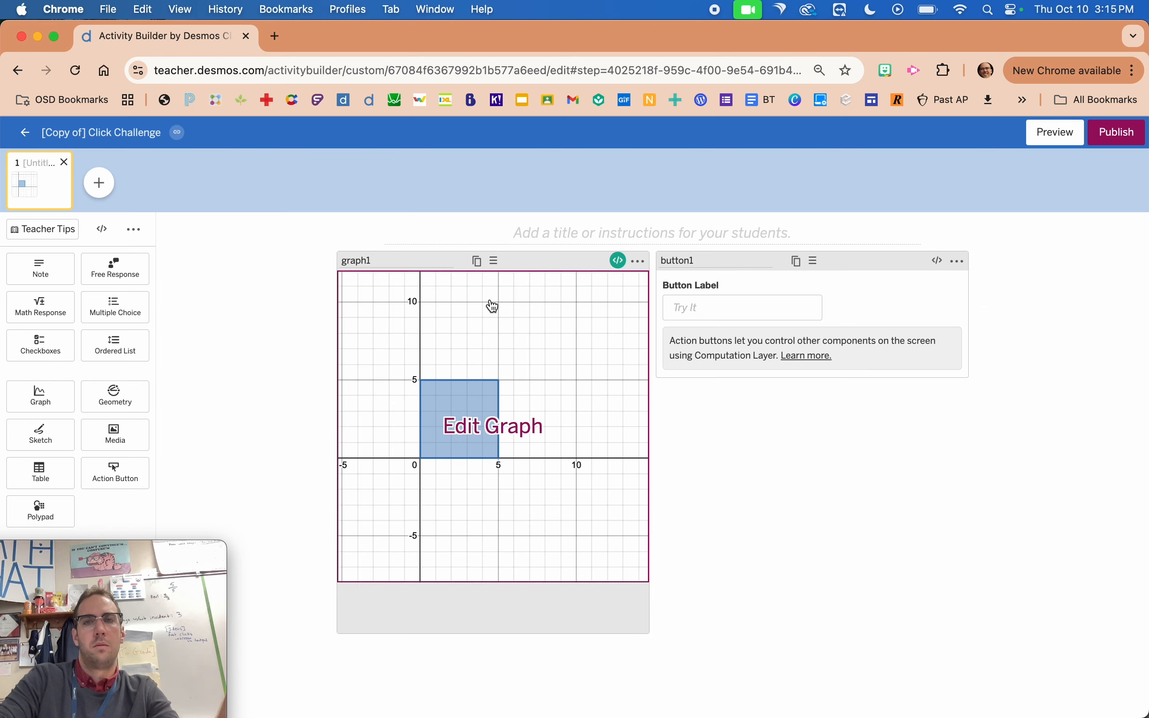
Preview the student screen and use Try It repeatedly, well past six presses, to examine how the bar and window scale.
left_click(1050, 128)
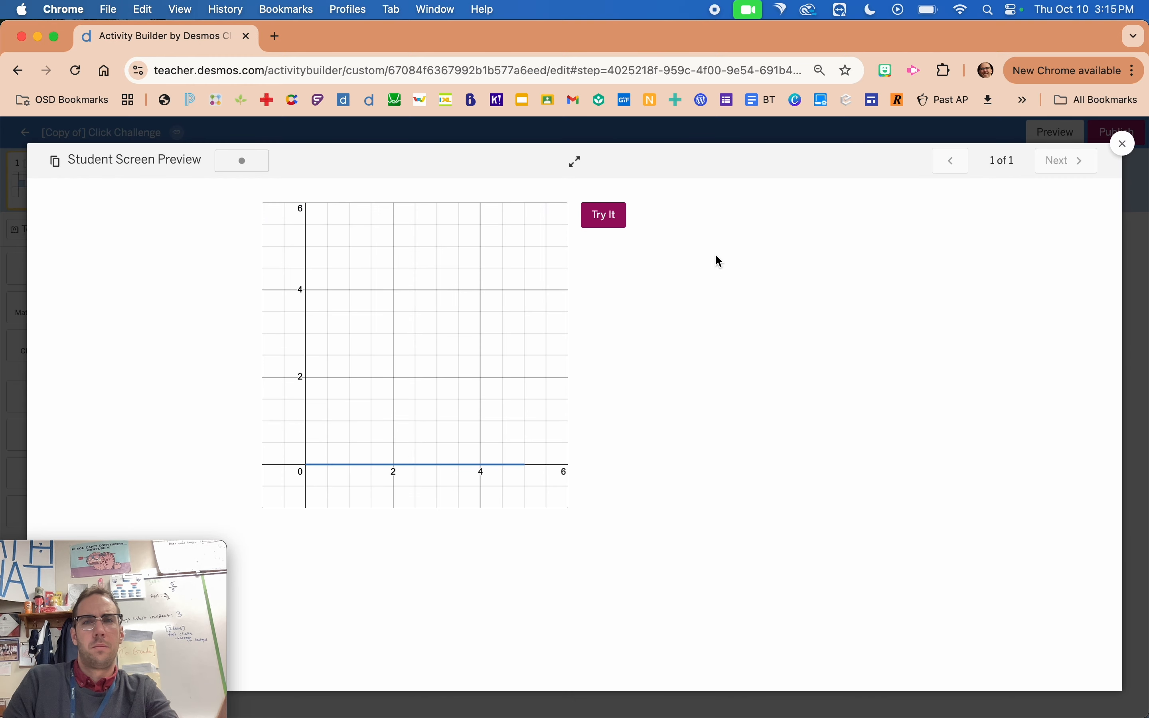
left_click(601, 217)
triple_click(599, 218)
triple_click(599, 218)
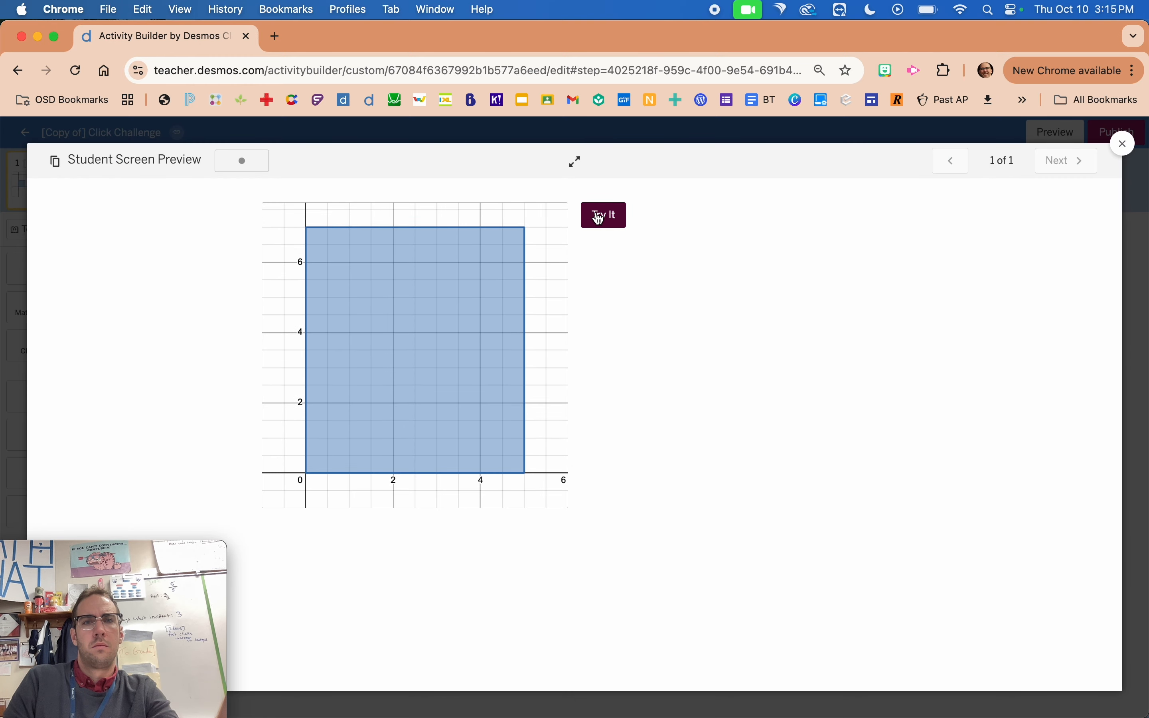
triple_click(598, 218)
triple_click(597, 218)
left_click(598, 218)
triple_click(599, 218)
triple_click(599, 218)
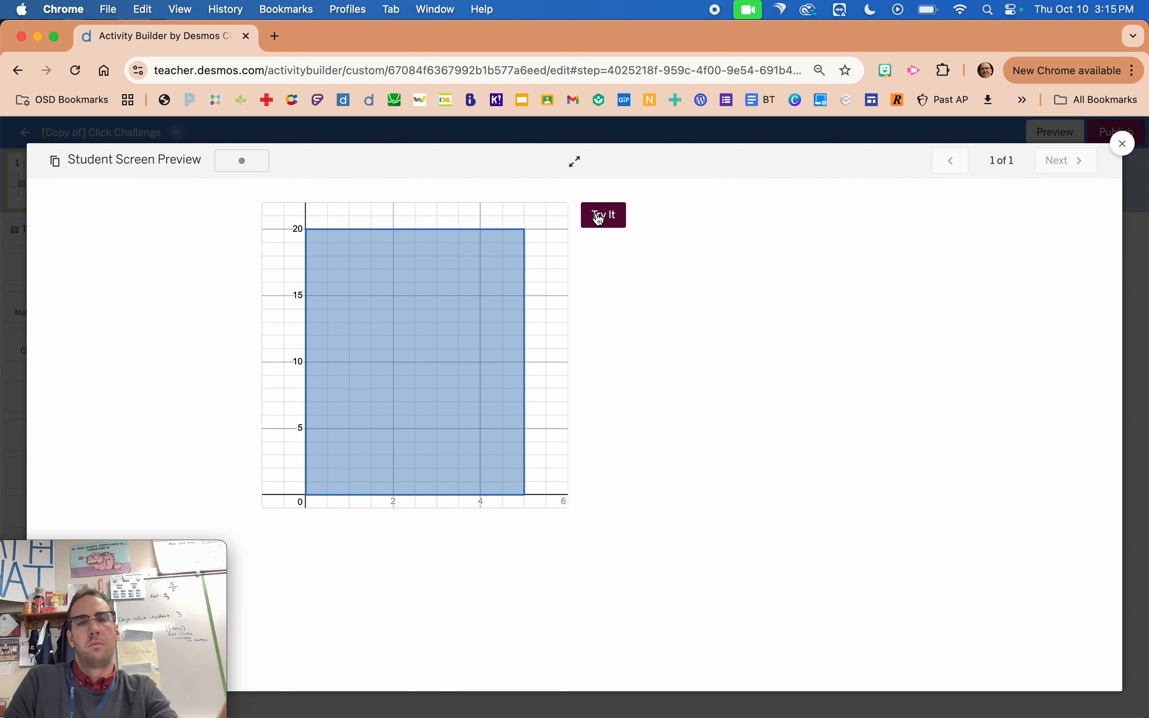
triple_click(599, 219)
triple_click(599, 219)
left_click(599, 218)
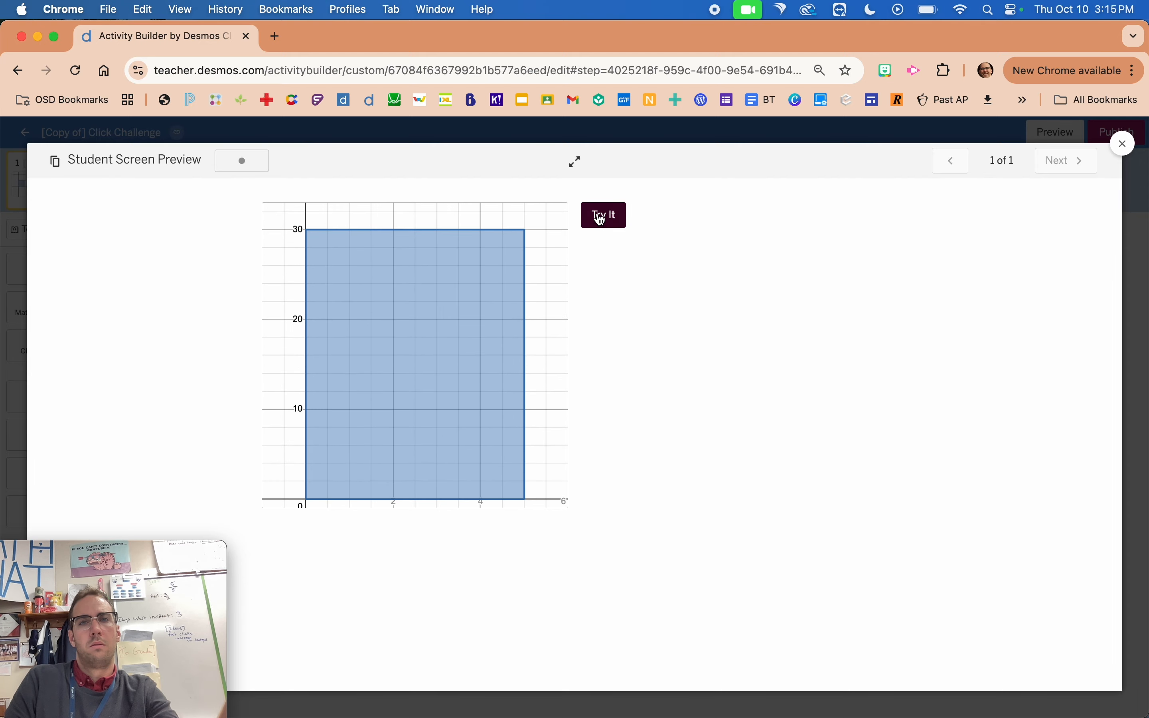
Restart the student preview, use Try It repeatedly to examine the bar growing past six presses, and close the preview.
left_click(692, 141)
left_click(1050, 131)
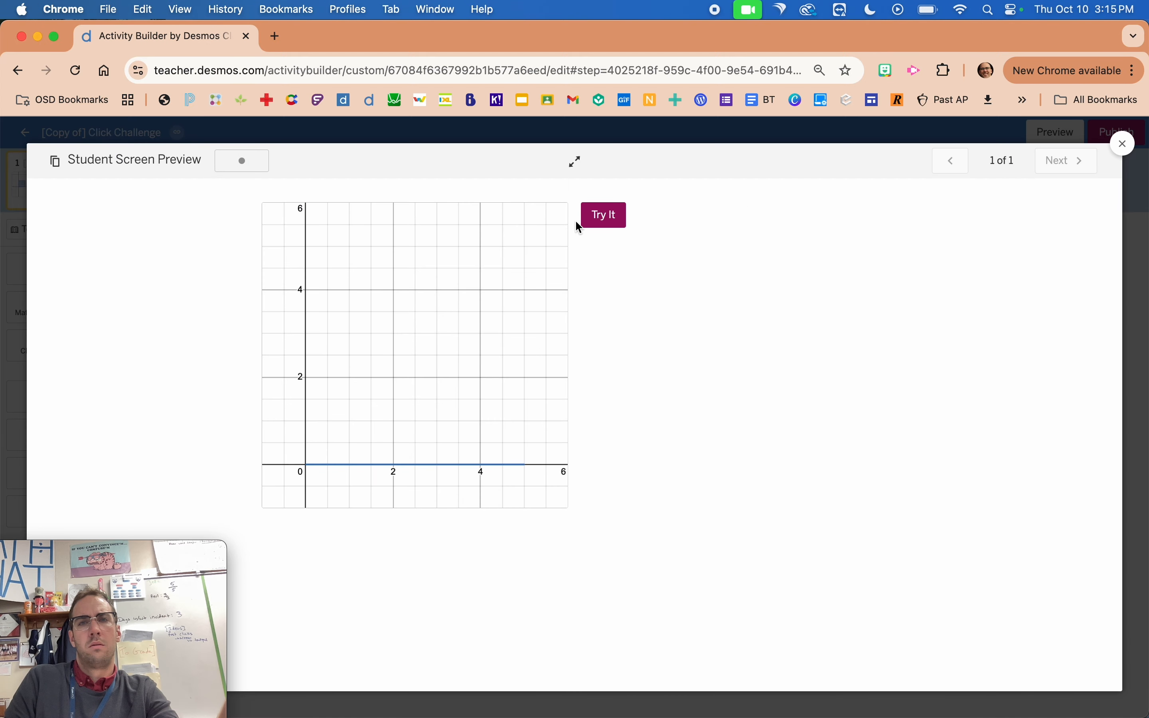
left_click(615, 218)
left_click(617, 218)
left_click(616, 218)
left_click(619, 220)
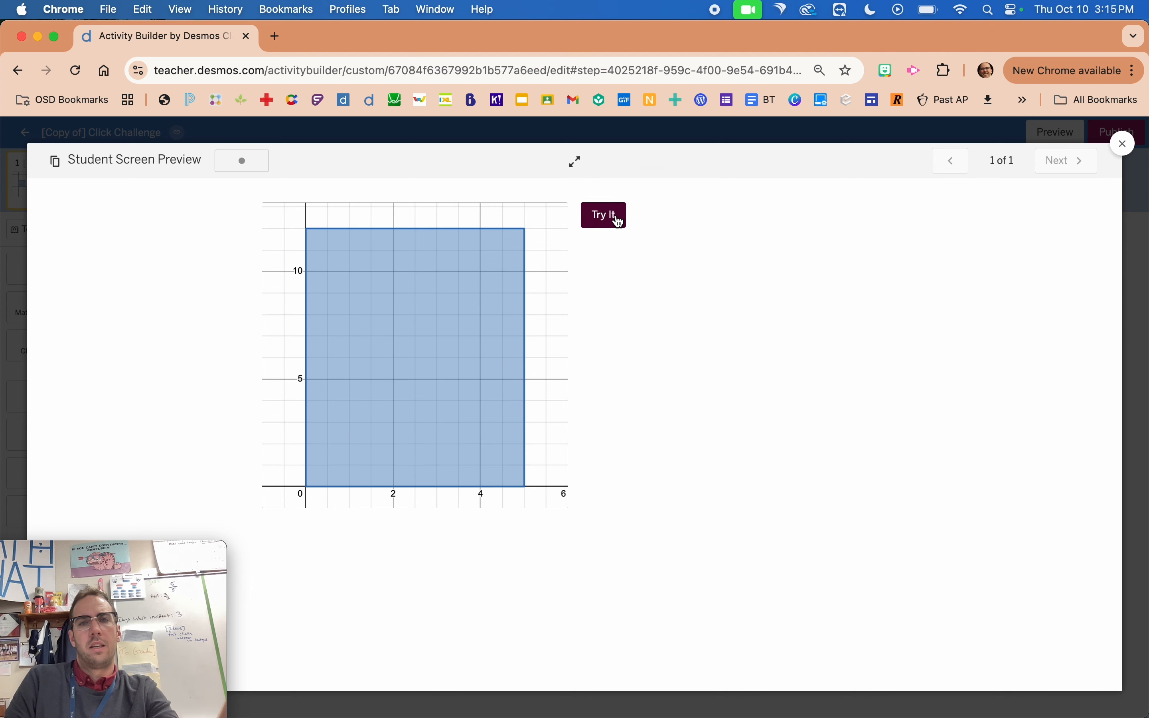
left_click(619, 219)
left_click(618, 220)
left_click(619, 219)
left_click(619, 220)
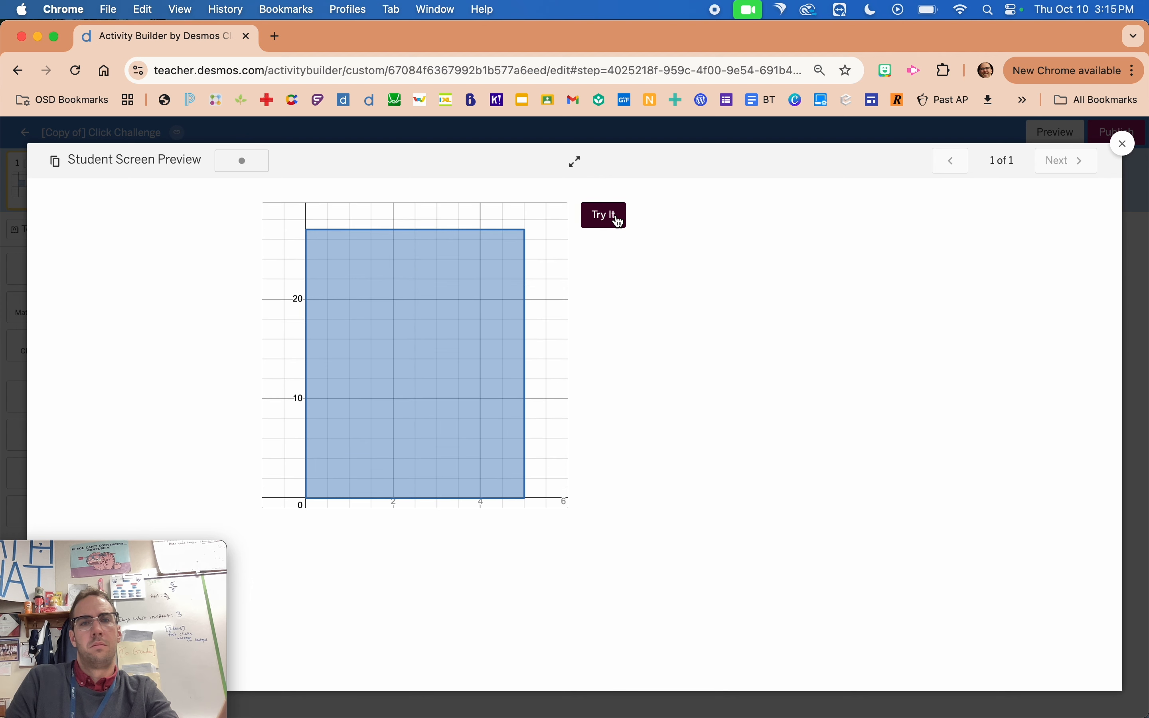
left_click(618, 220)
left_click(617, 219)
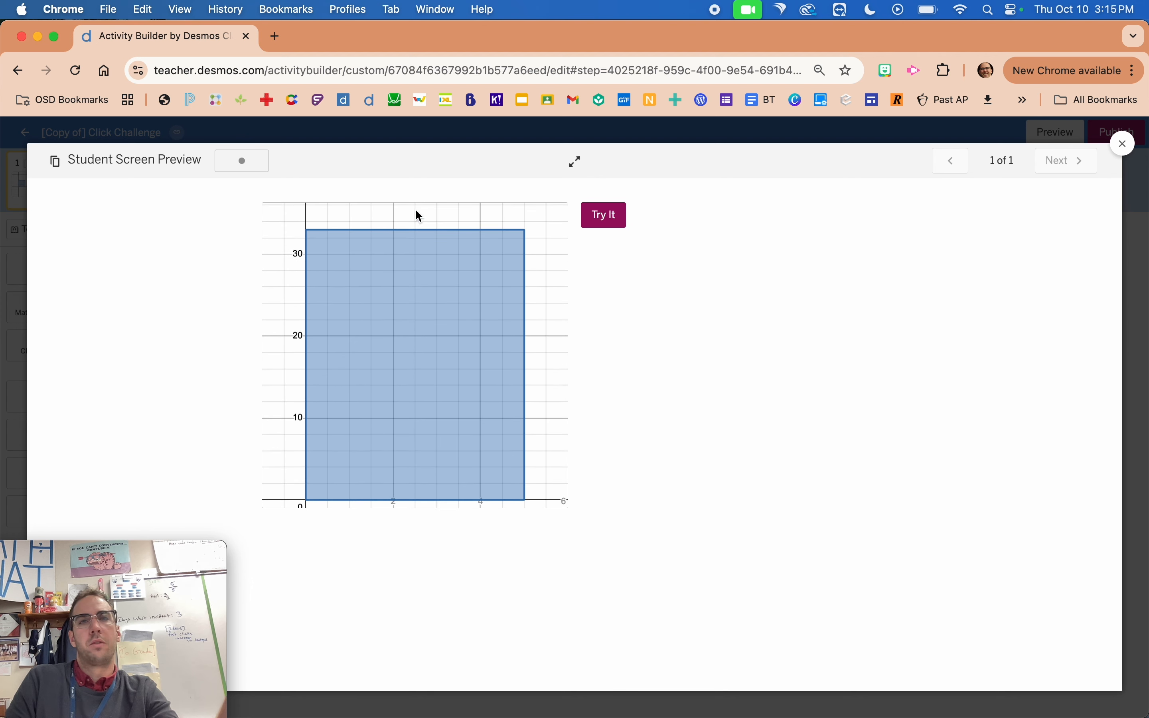
left_click(15, 315)
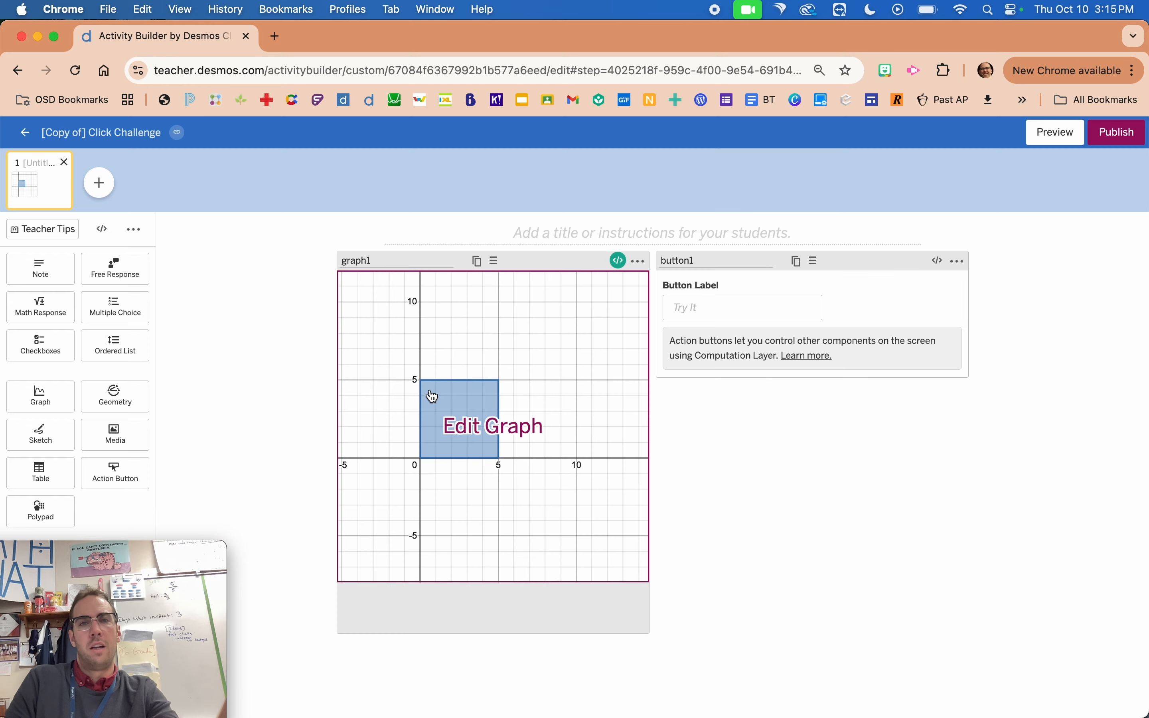
Check graph1's expressions, preview the student screen with over 100 rapid Try It presses to examine the window scaling, and close the preview.
left_click(421, 380)
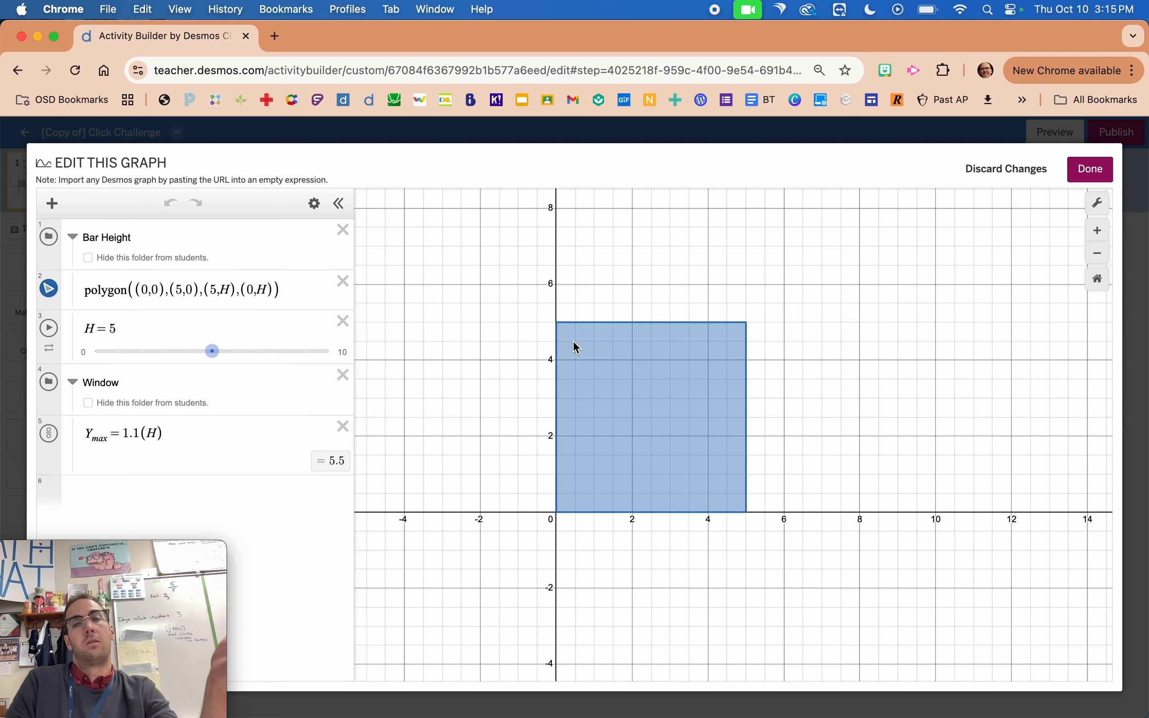
left_click(9, 318)
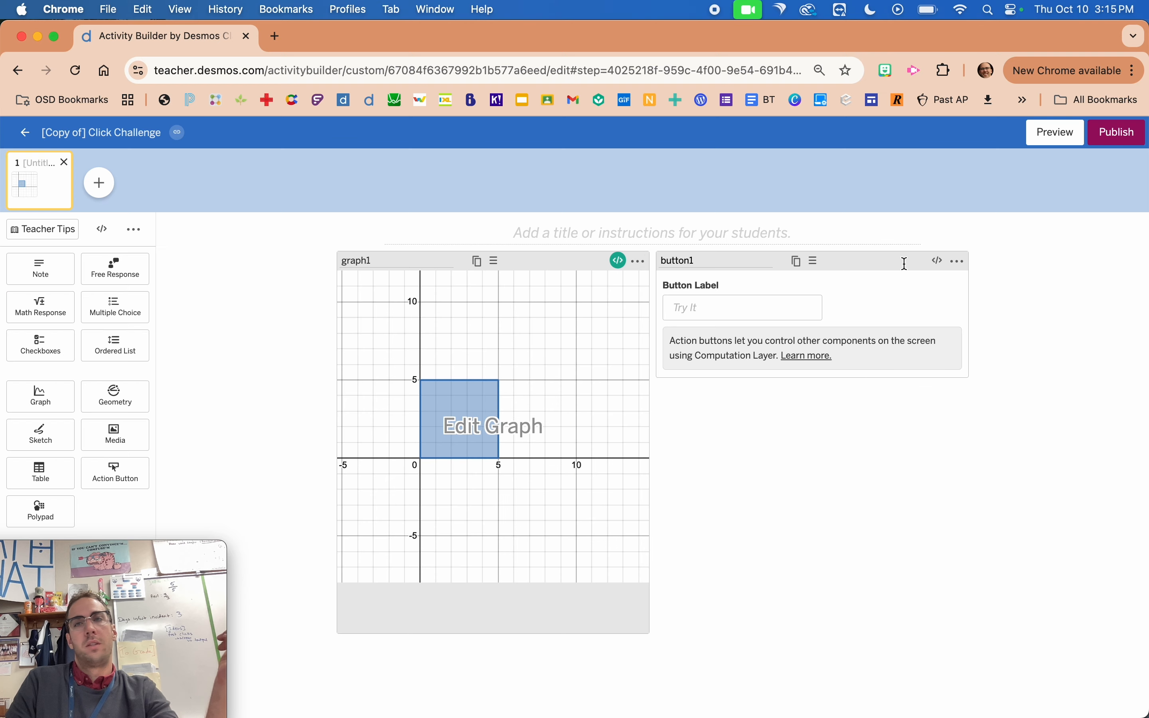
left_click(1039, 135)
left_click(602, 220)
left_click(602, 225)
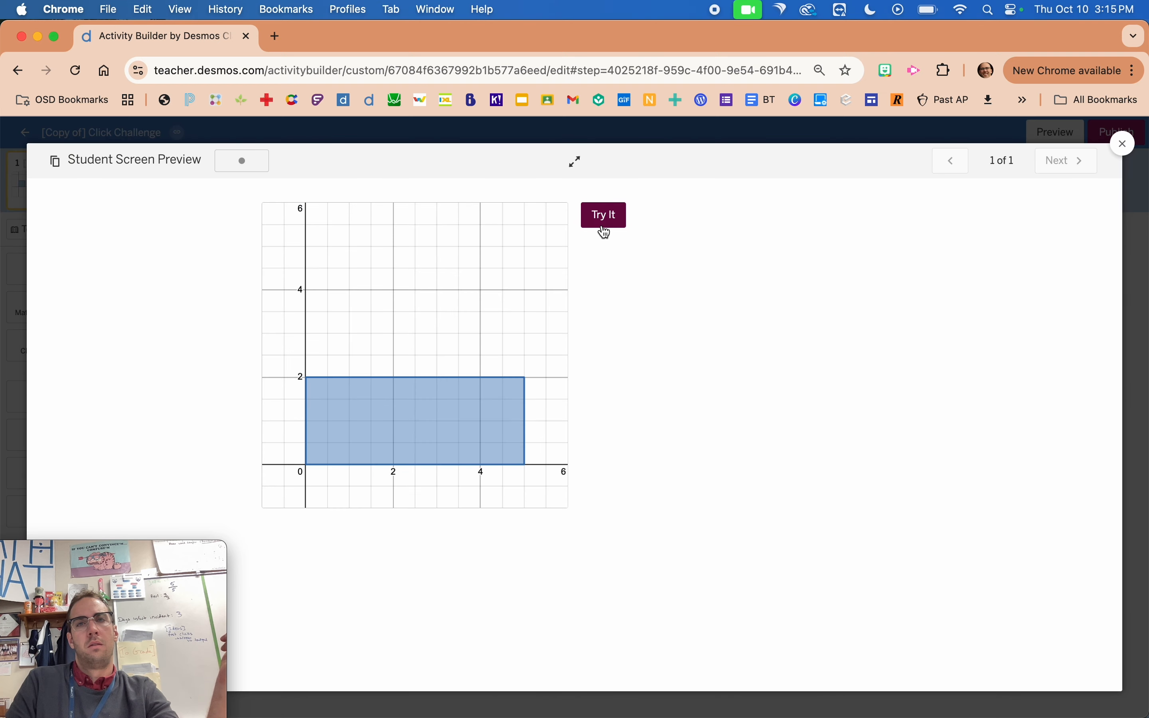
left_click(601, 227)
left_click(602, 226)
left_click(601, 226)
left_click(602, 227)
left_click(602, 227)
left_click(602, 228)
left_click(602, 228)
left_click(601, 227)
left_click(602, 228)
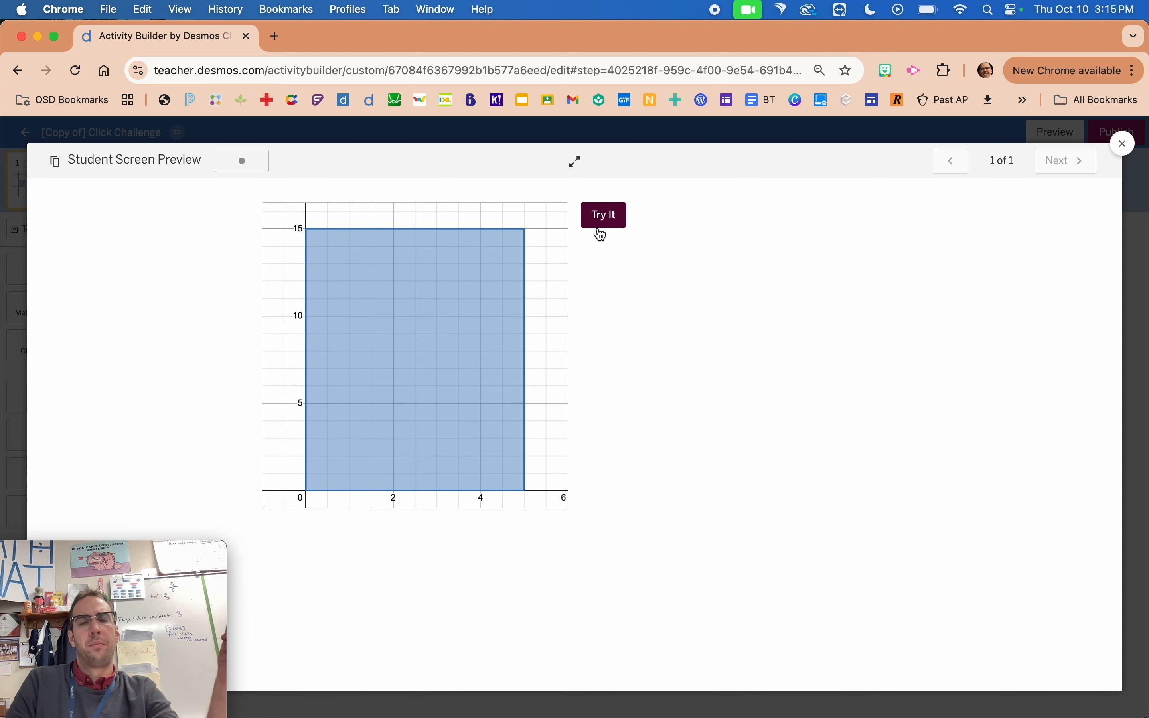
left_click(601, 227)
left_click(602, 227)
left_click(602, 232)
left_click(601, 232)
left_click(601, 232)
left_click(601, 232)
left_click(601, 232)
left_click(601, 232)
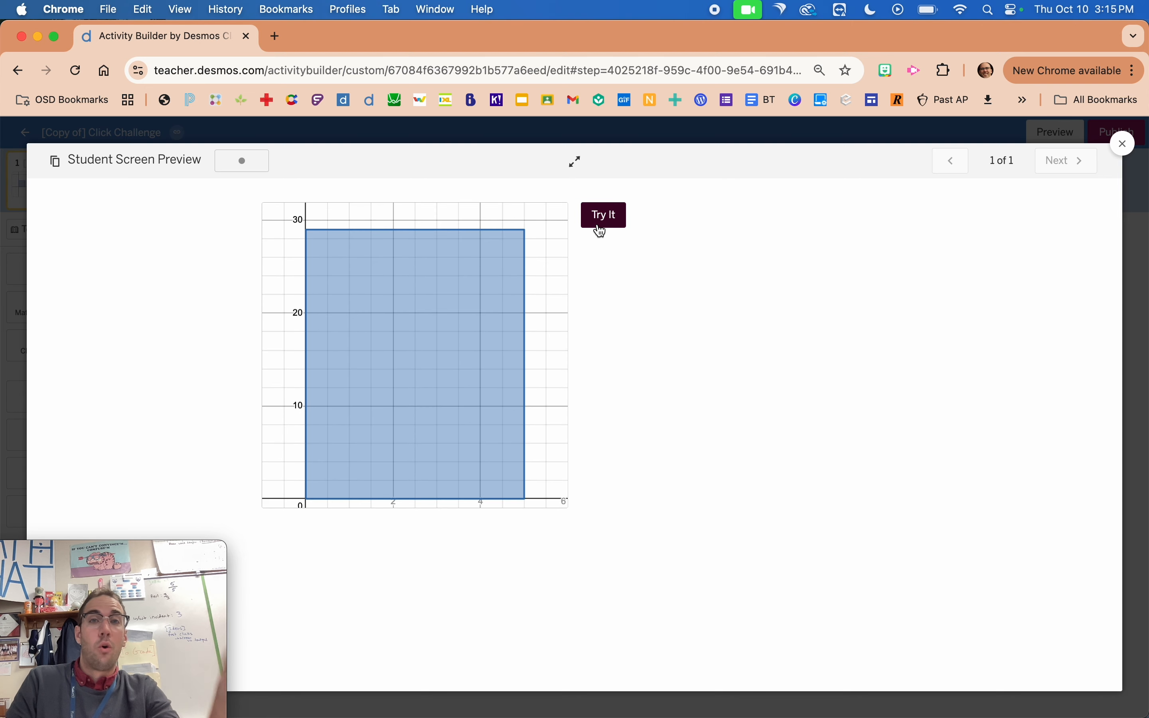
left_click(601, 231)
left_click(601, 231)
left_click(601, 231)
left_click(601, 231)
left_click(602, 231)
left_click(601, 231)
left_click(601, 231)
left_click(601, 231)
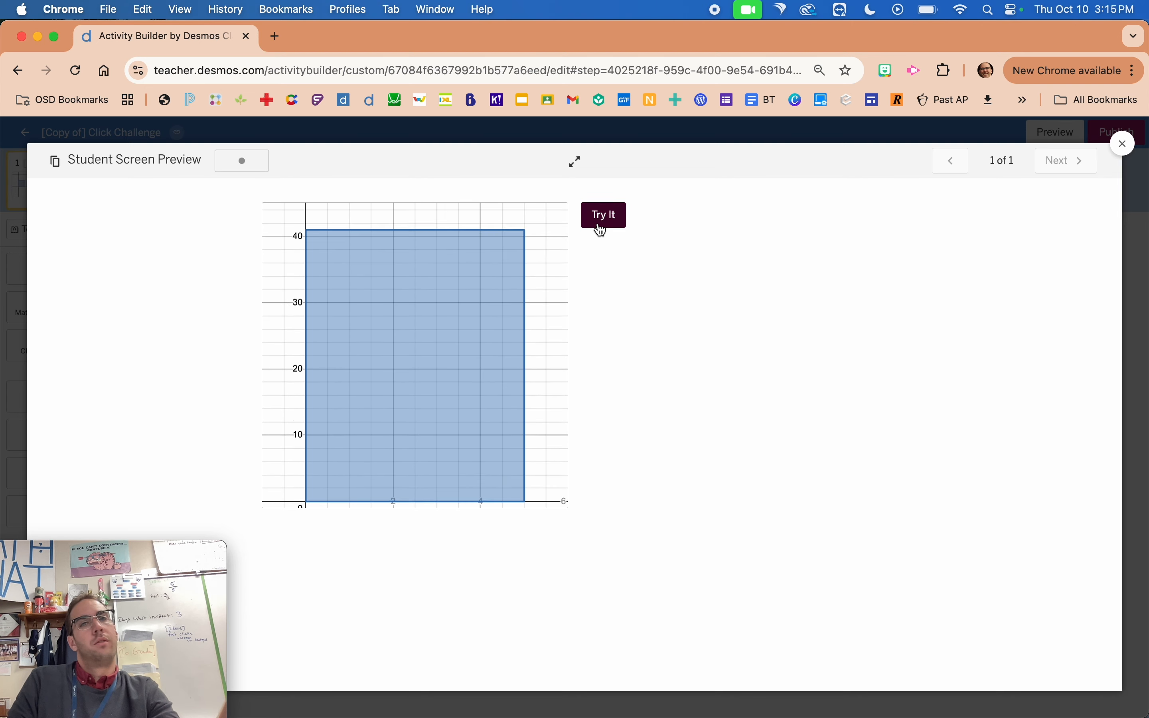
left_click(601, 231)
left_click(601, 231)
left_click(600, 229)
left_click(600, 227)
left_click(597, 222)
left_click(596, 219)
left_click(598, 217)
left_click(600, 217)
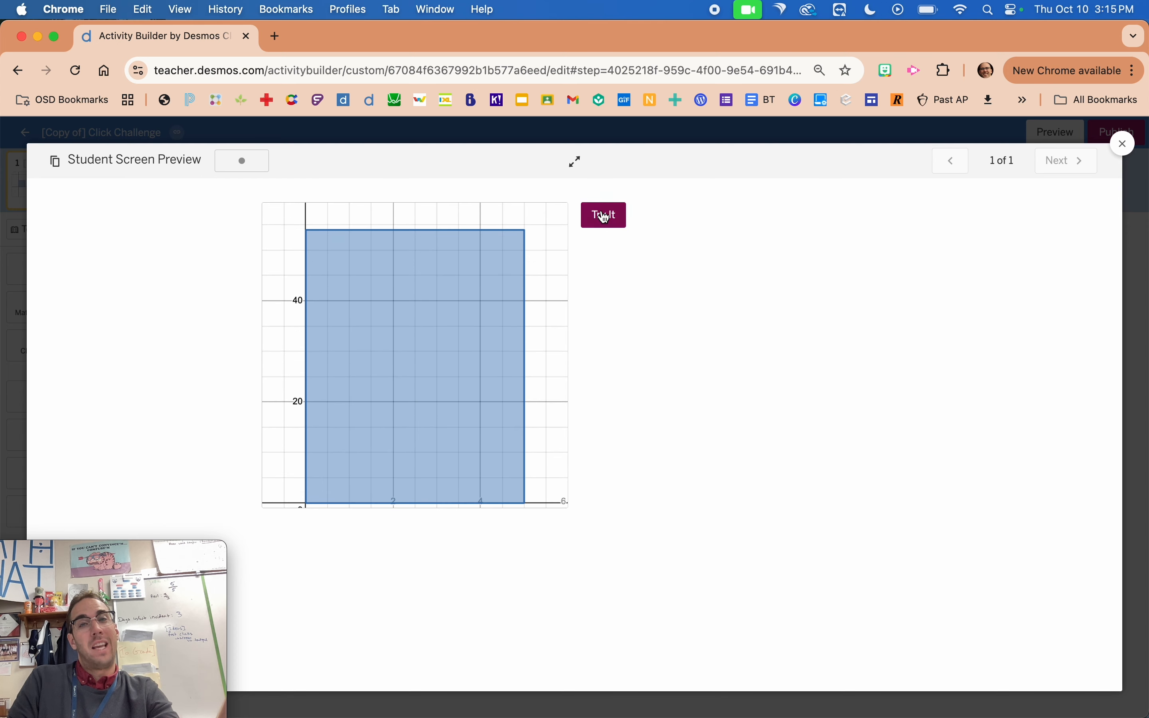
left_click(599, 218)
left_click(599, 219)
left_click(600, 219)
left_click(599, 218)
left_click(599, 218)
left_click(600, 217)
left_click(602, 216)
left_click(602, 215)
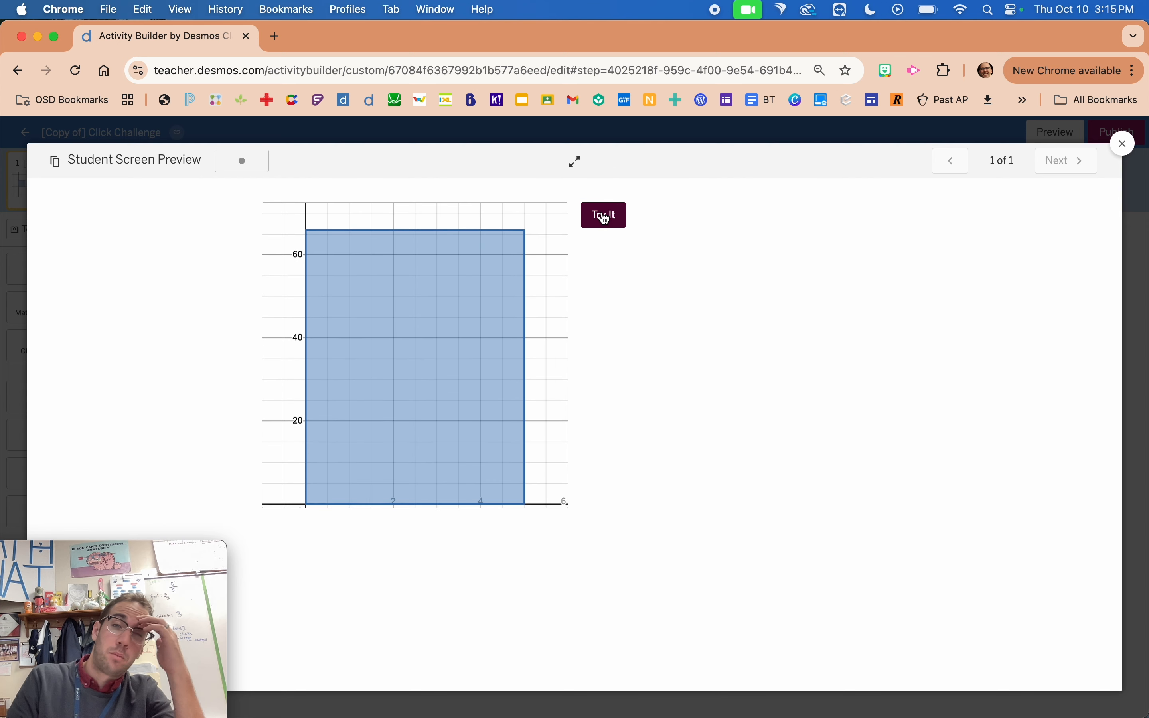
left_click(604, 217)
left_click(606, 217)
left_click(606, 217)
left_click(604, 217)
left_click(603, 216)
left_click(603, 216)
left_click(603, 216)
left_click(605, 218)
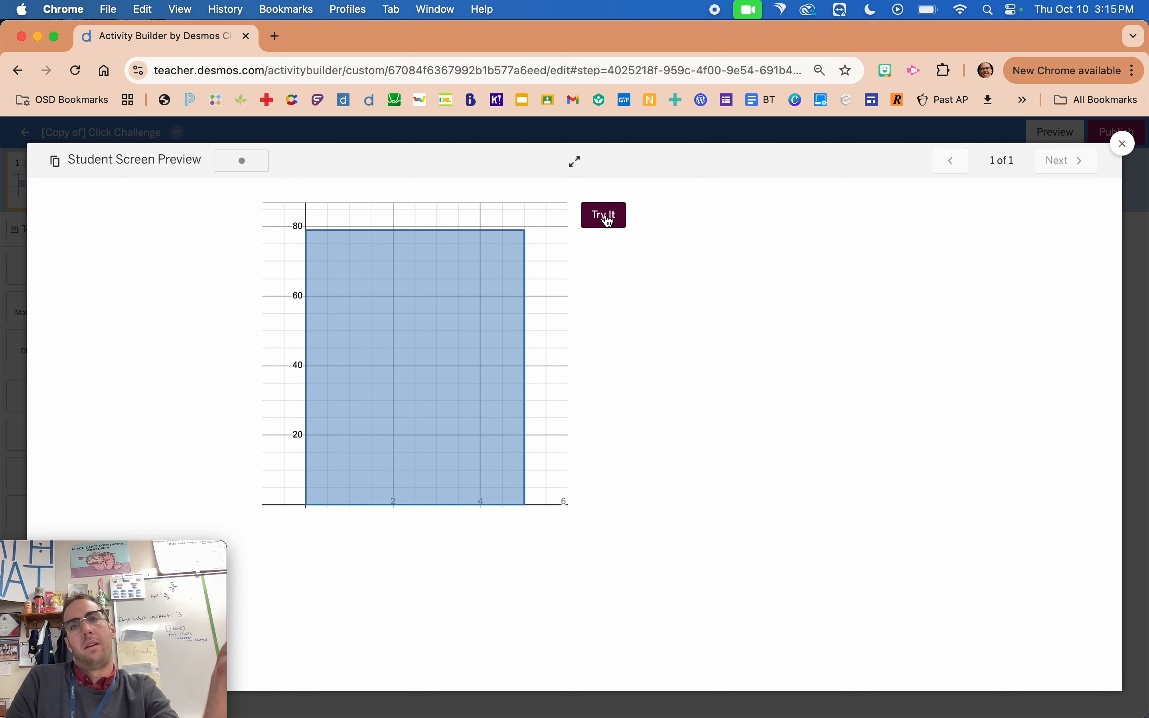
left_click(608, 219)
left_click(612, 220)
left_click(611, 218)
left_click(609, 216)
left_click(608, 217)
left_click(609, 217)
left_click(610, 217)
left_click(609, 216)
left_click(608, 216)
left_click(607, 216)
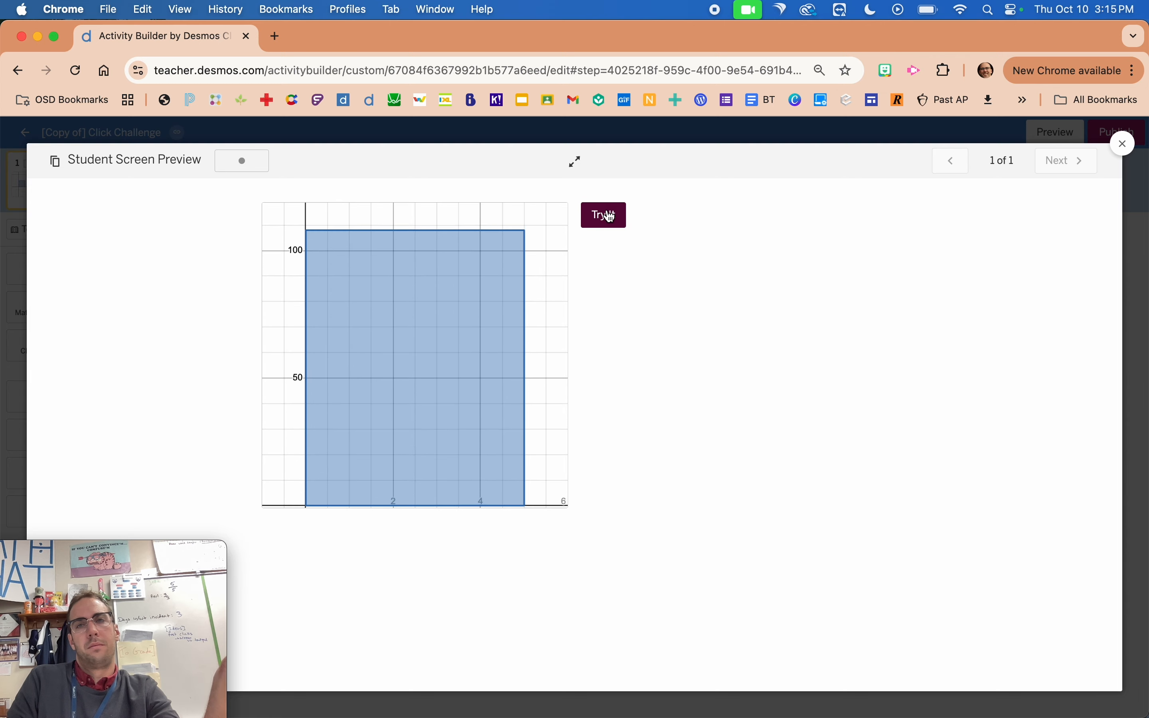
left_click(15, 287)
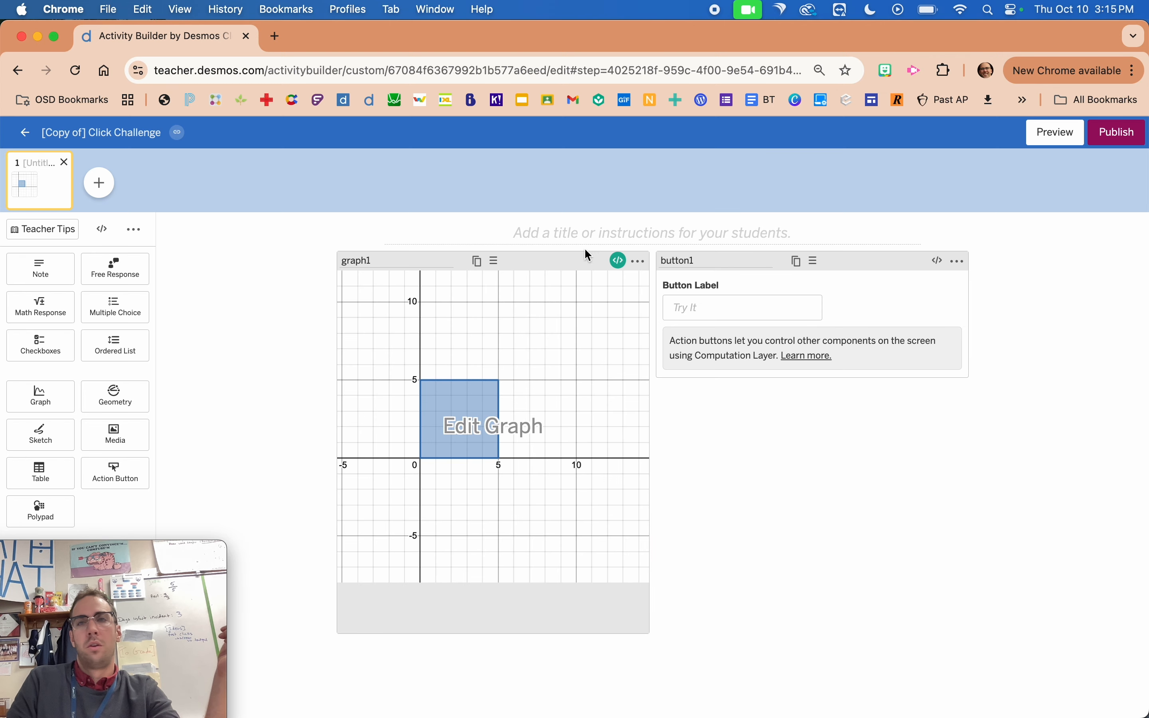
left_click(1055, 133)
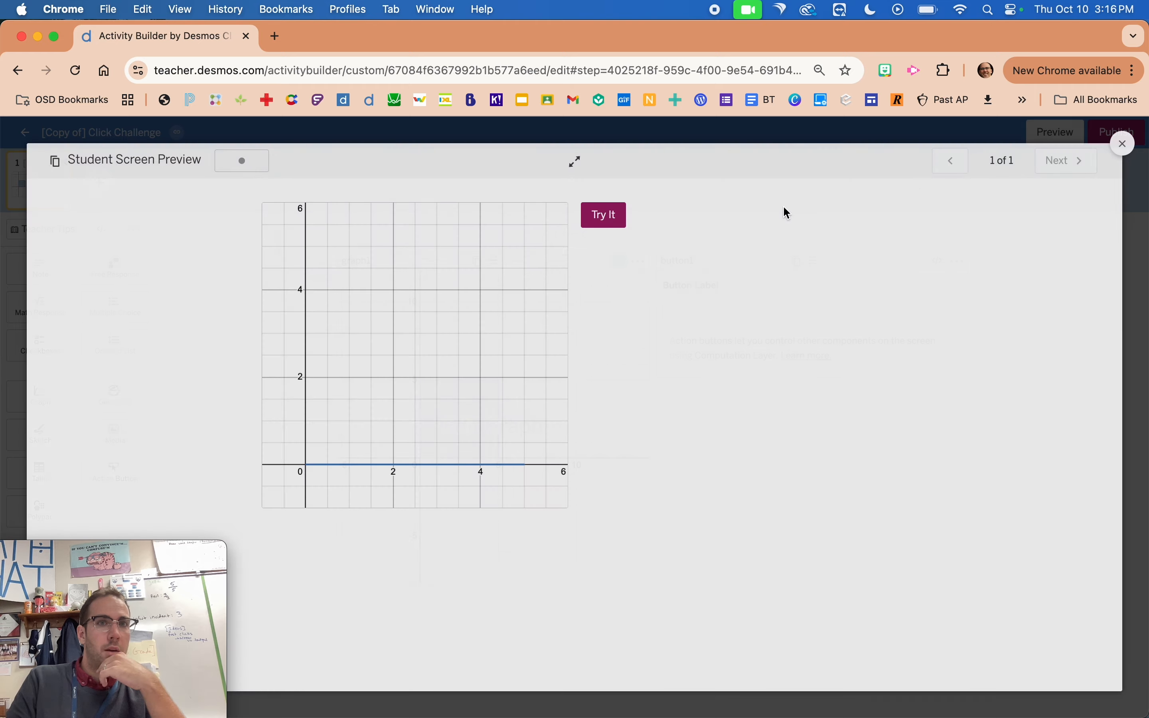
left_click(474, 136)
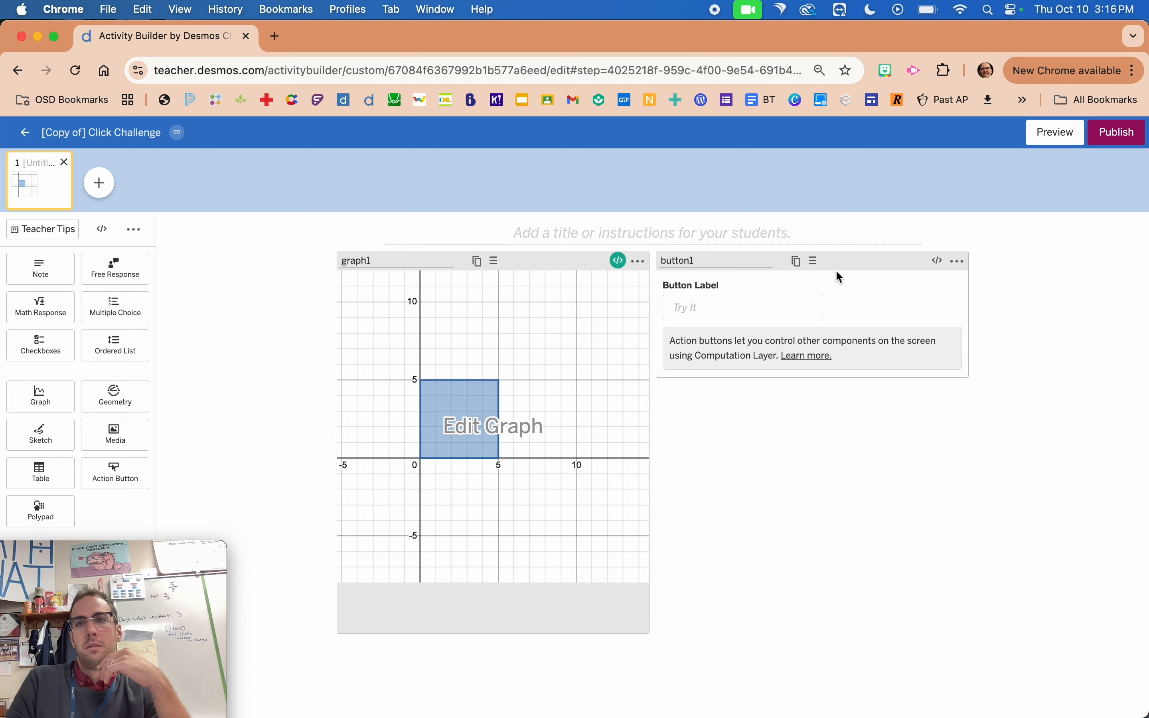
left_click(939, 262)
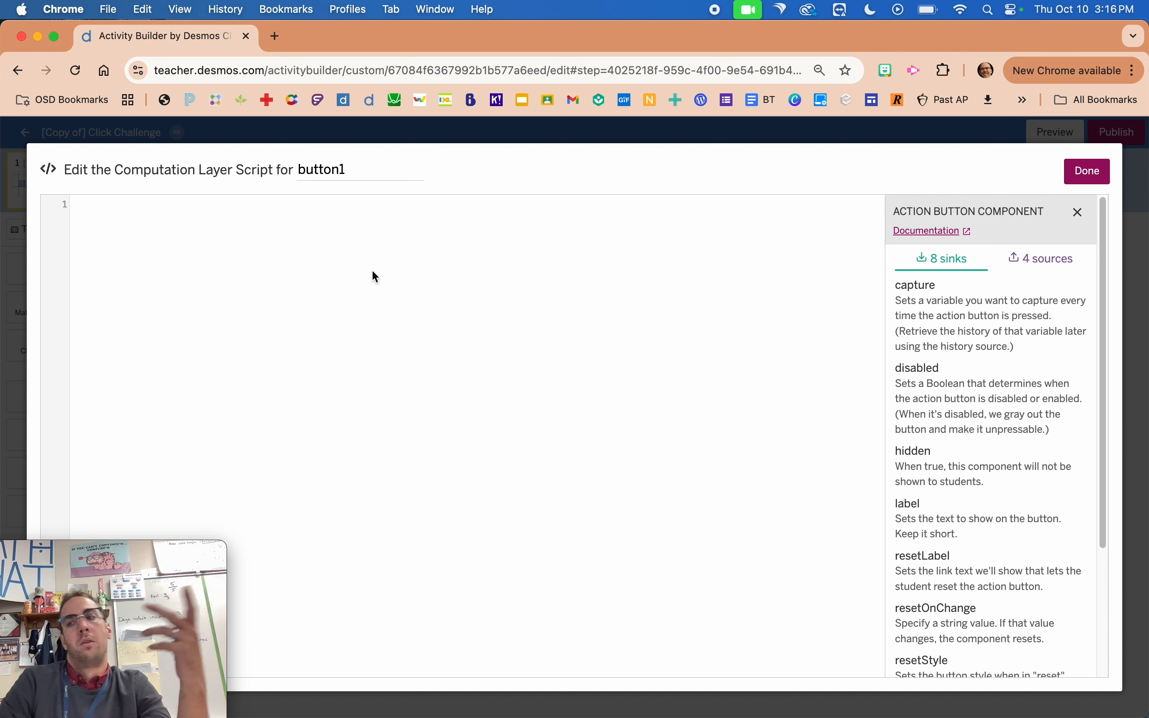
left_click(24, 388)
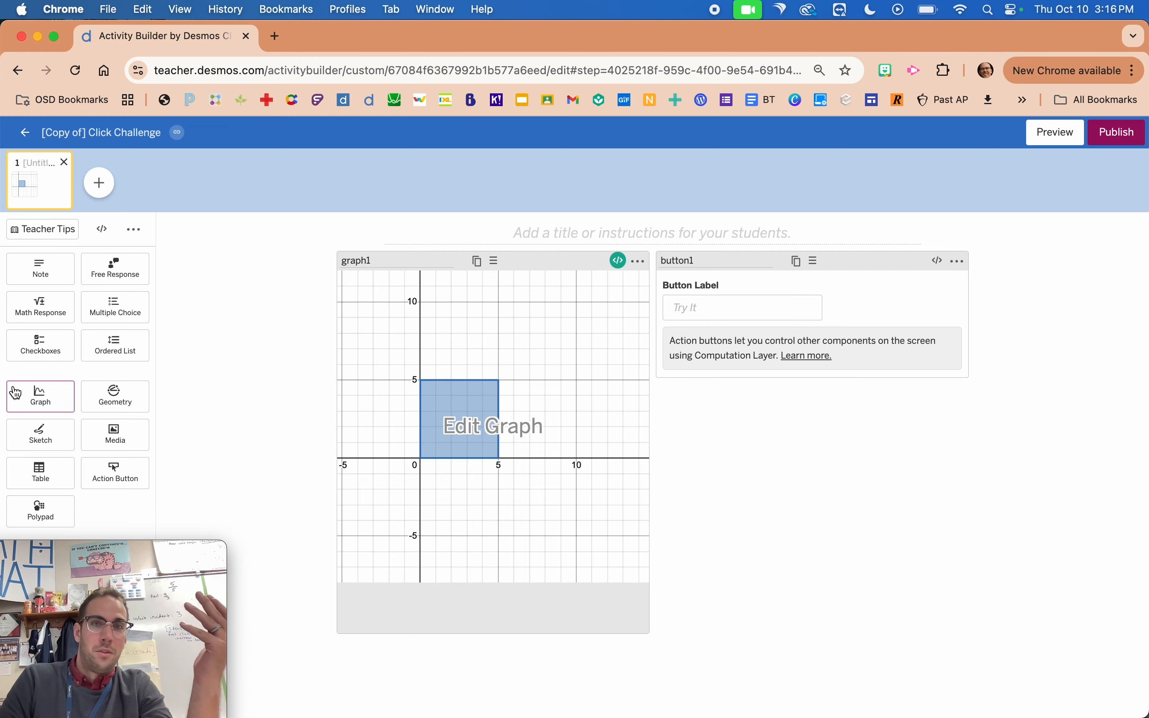
Add an action button above button1, name it button0 and label it Click Here.
left_click_drag(119, 473, 787, 285)
left_click(719, 269)
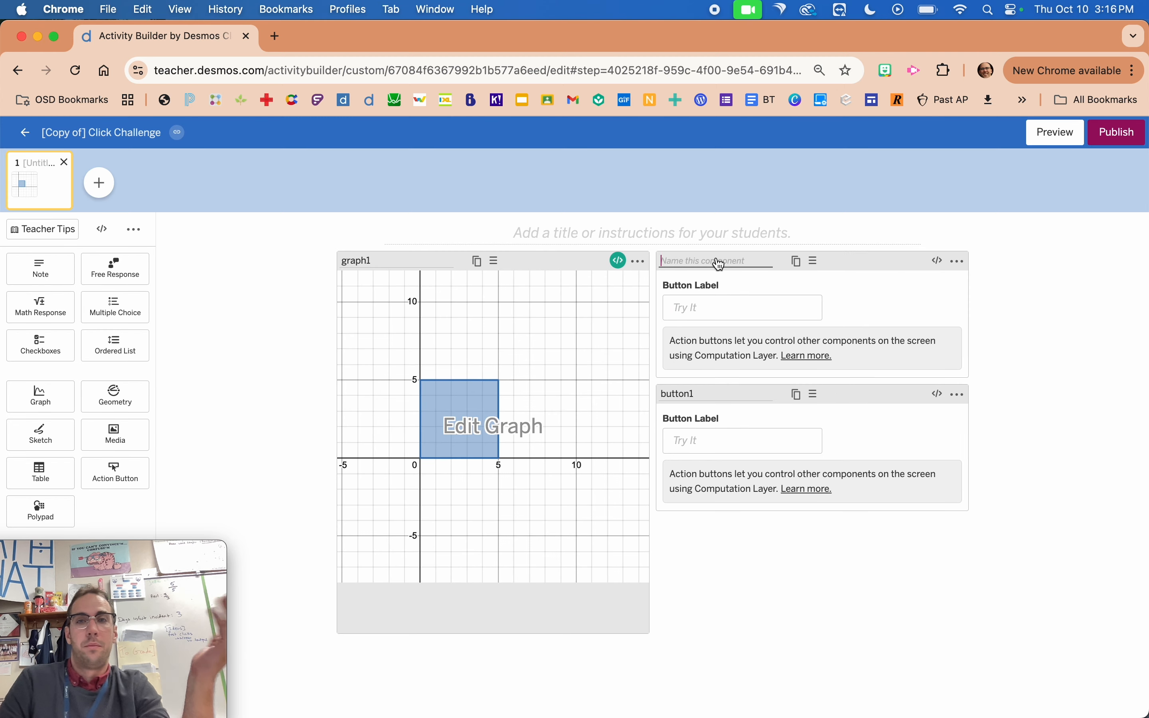
type("button0")
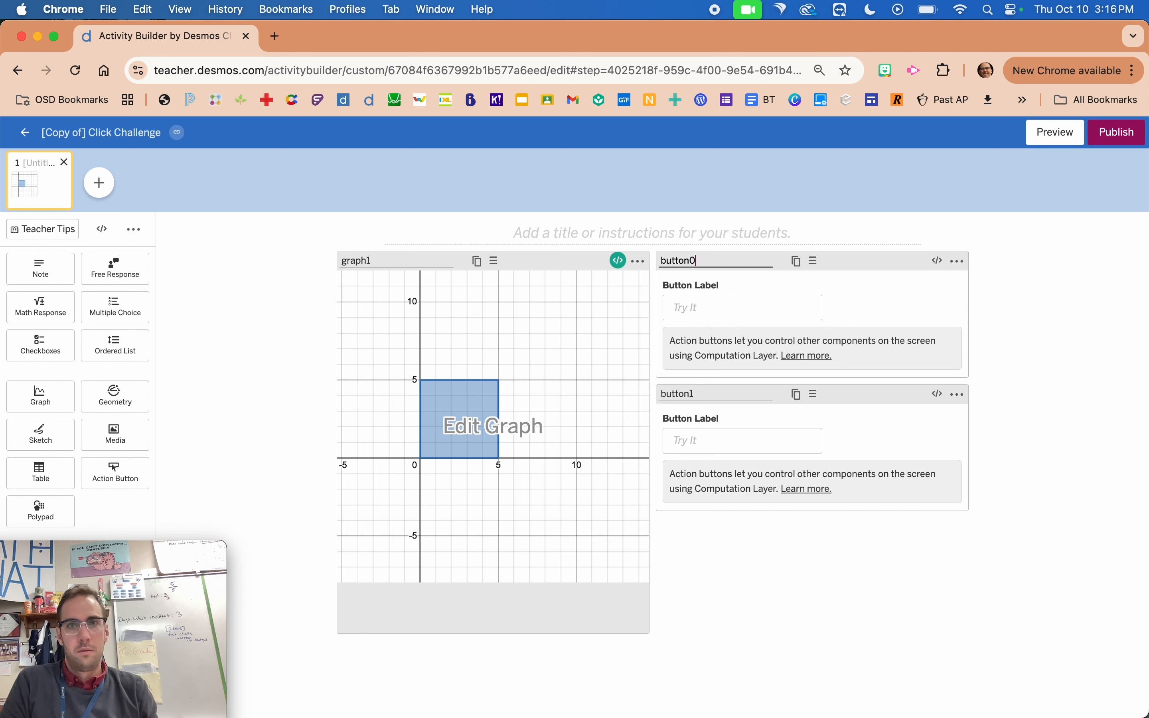
left_click(724, 302)
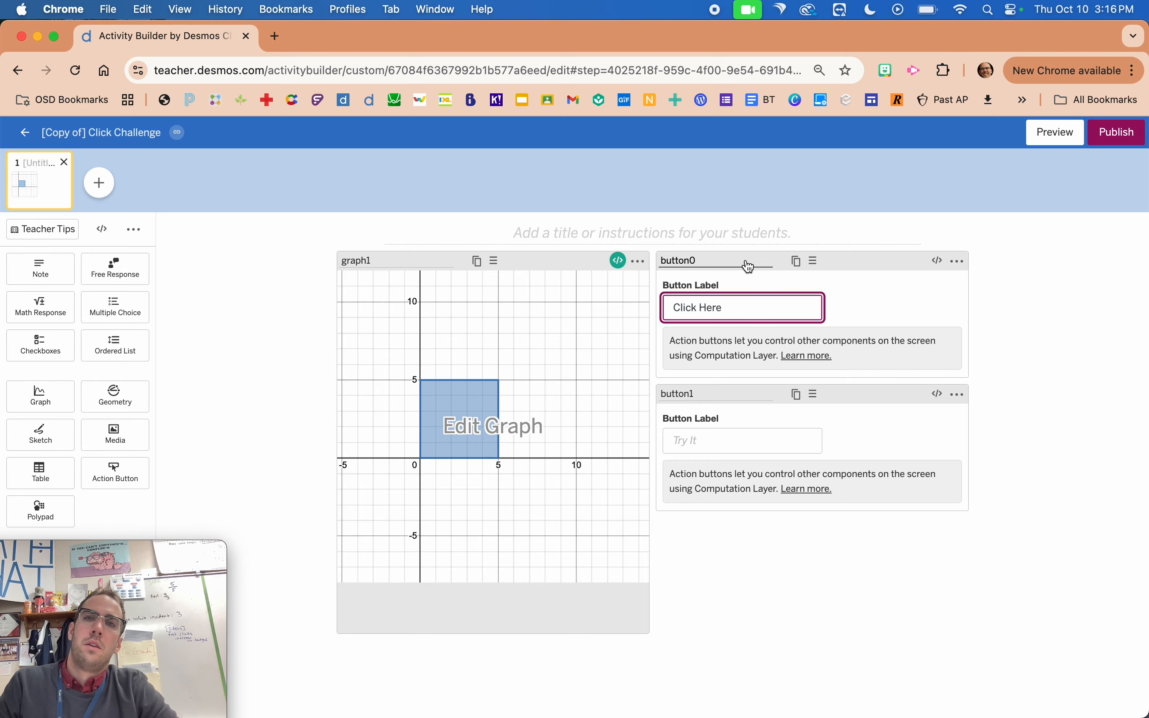
left_click(939, 262)
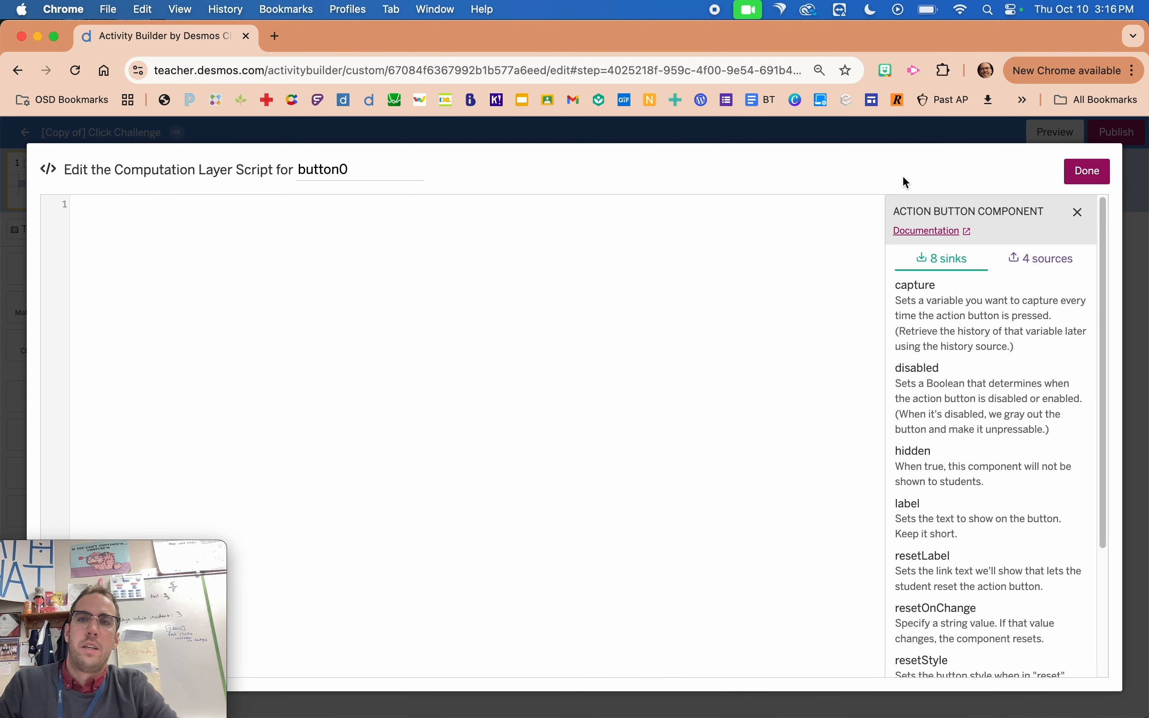
left_click(941, 98)
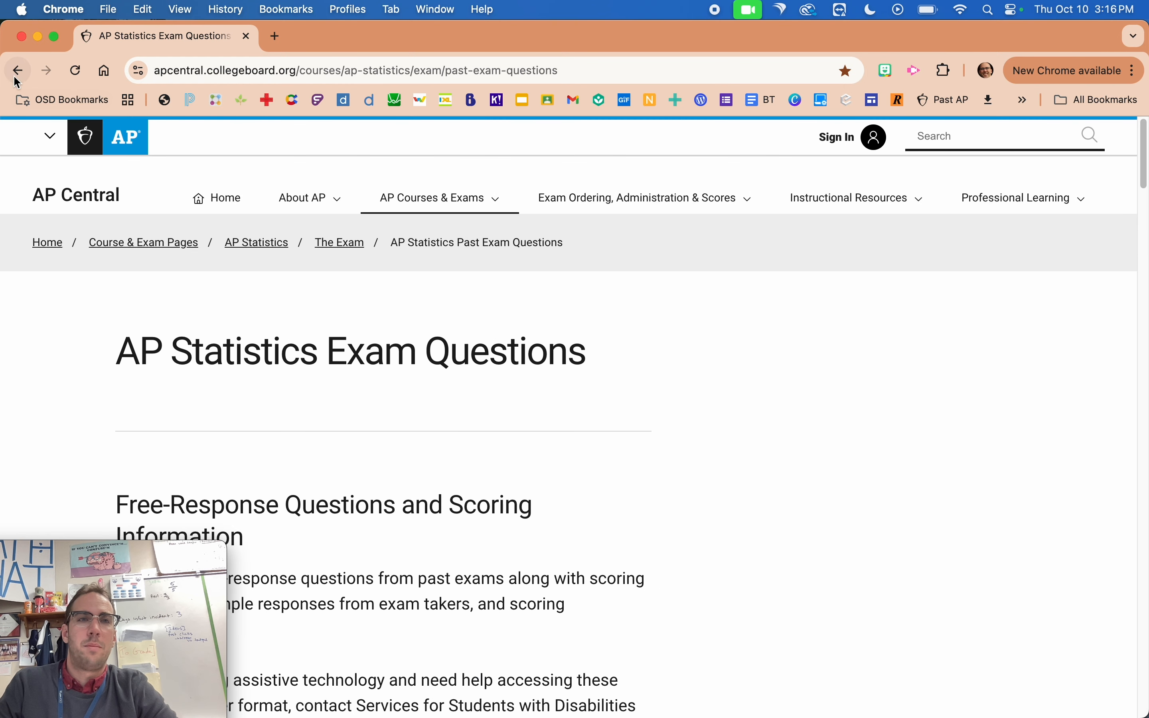
left_click(18, 71)
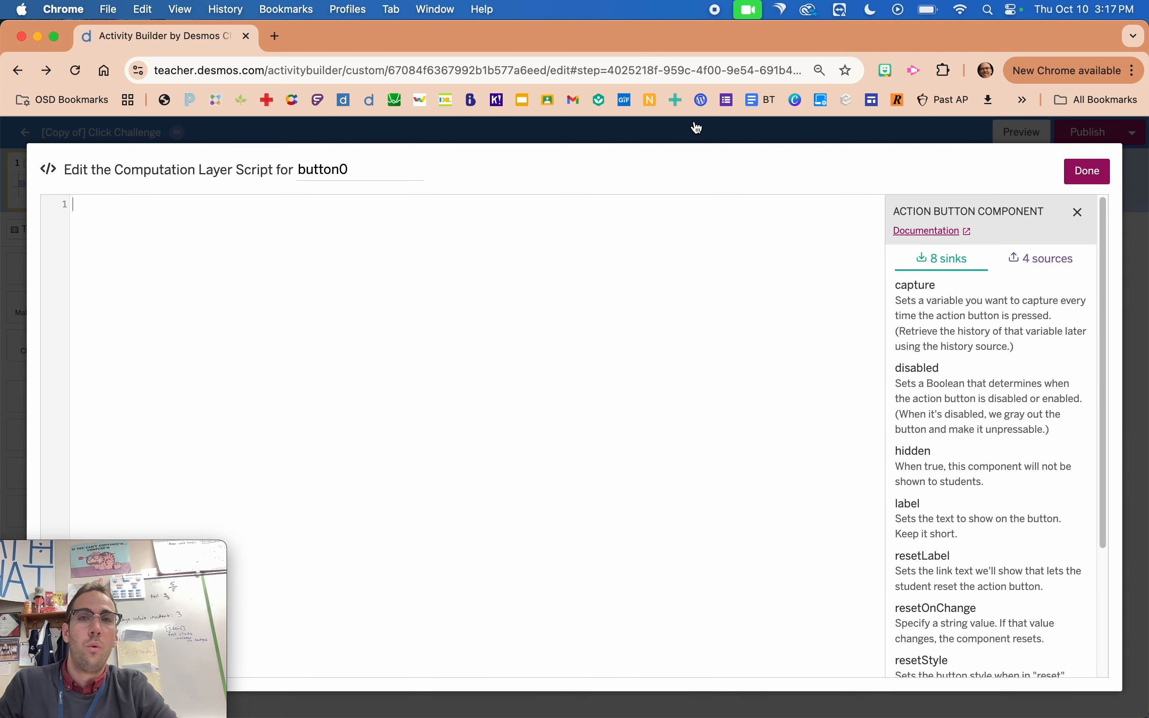
left_click(698, 128)
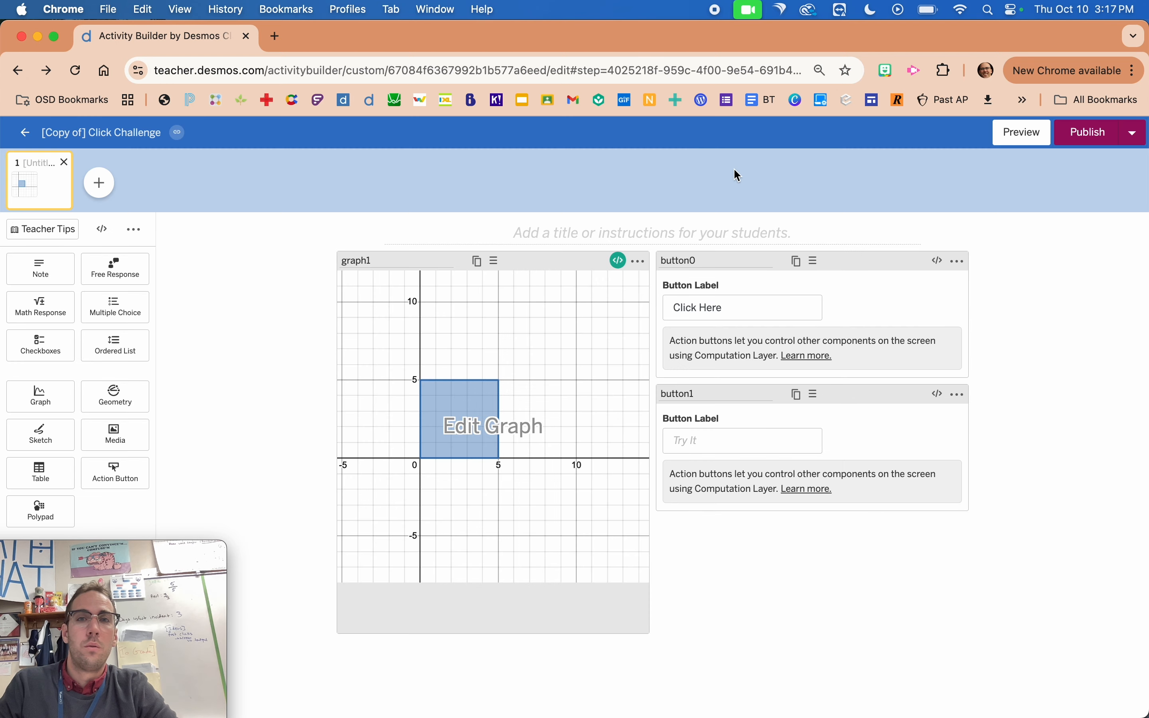
Check button0's script, preview the starting student screen with the Click Here and Try It buttons, and close the preview.
left_click(939, 263)
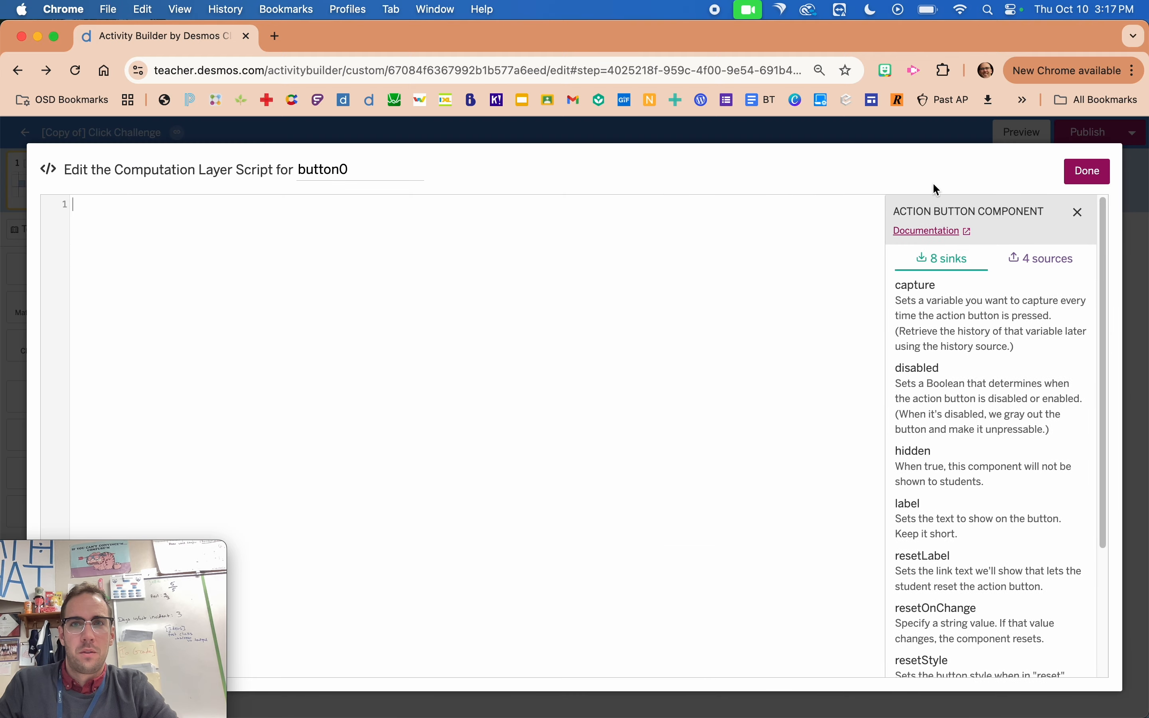
left_click(993, 124)
left_click(1009, 134)
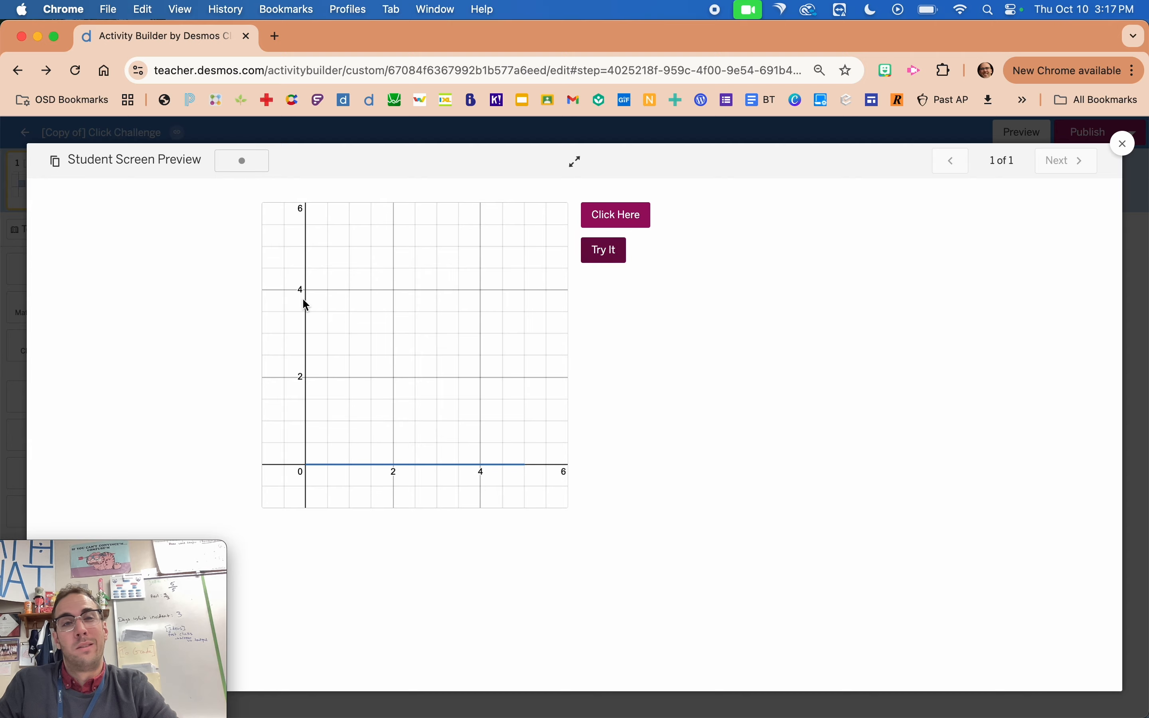
left_click(16, 398)
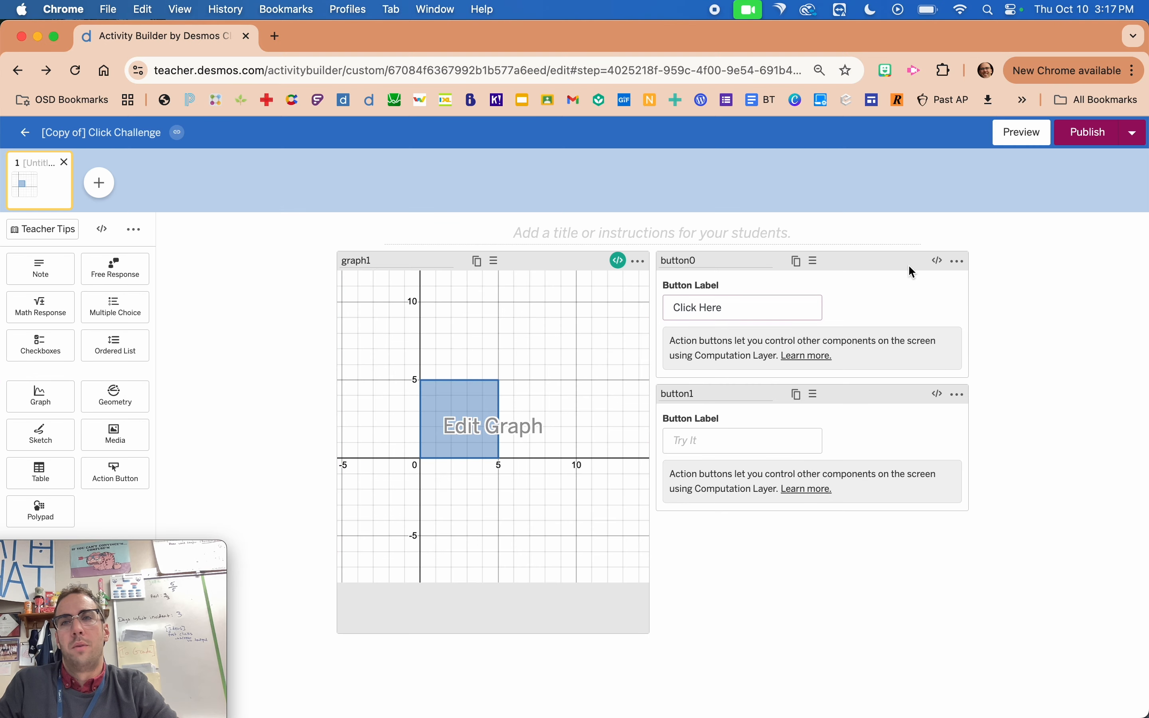
Enter hidden: this.timeSincePress()>0 in button0's script and close the script editor.
left_click(938, 261)
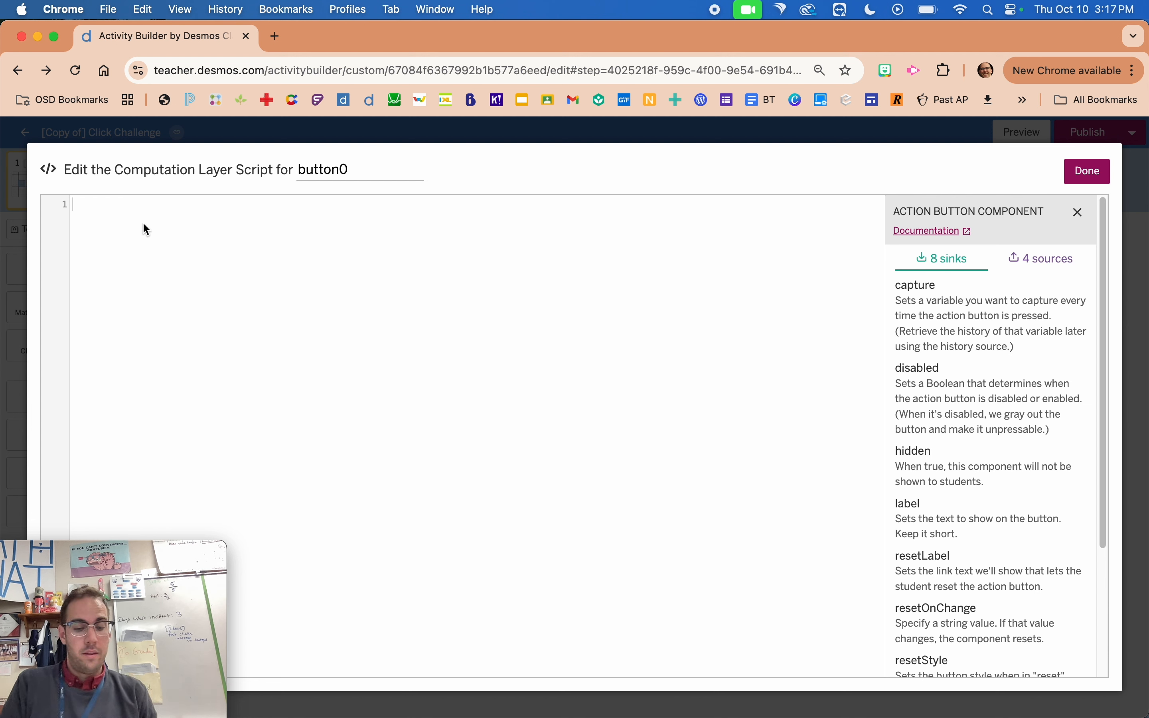
type("hi")
key("Return")
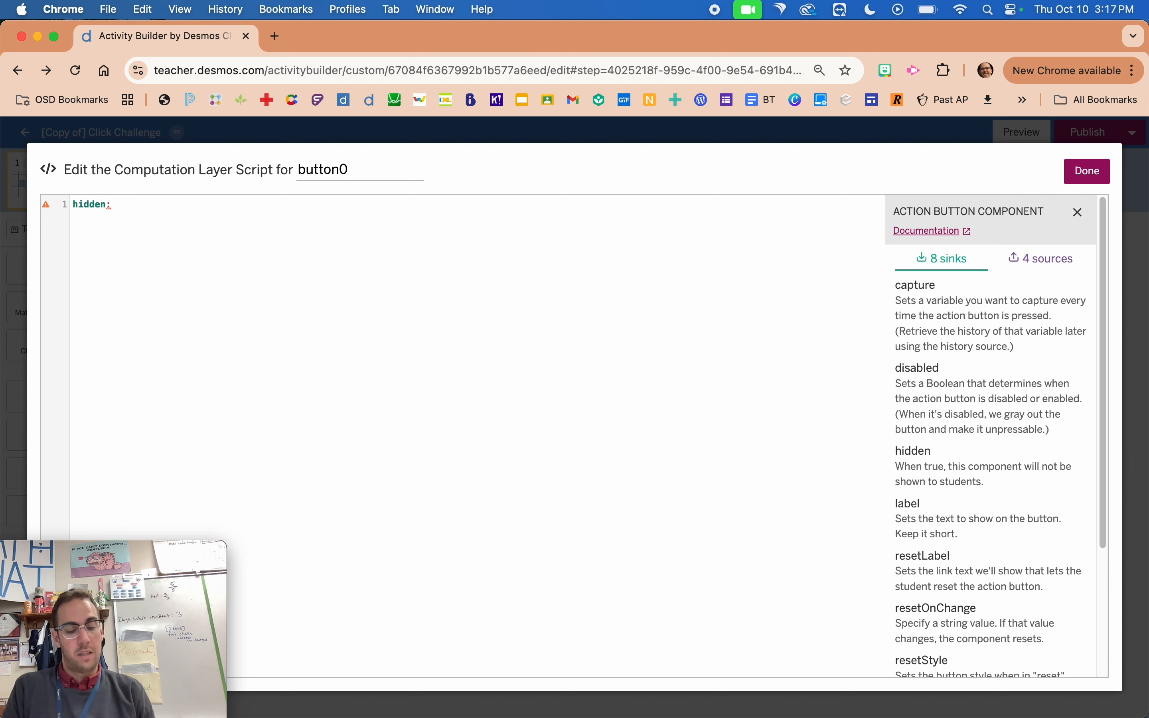
type("this")
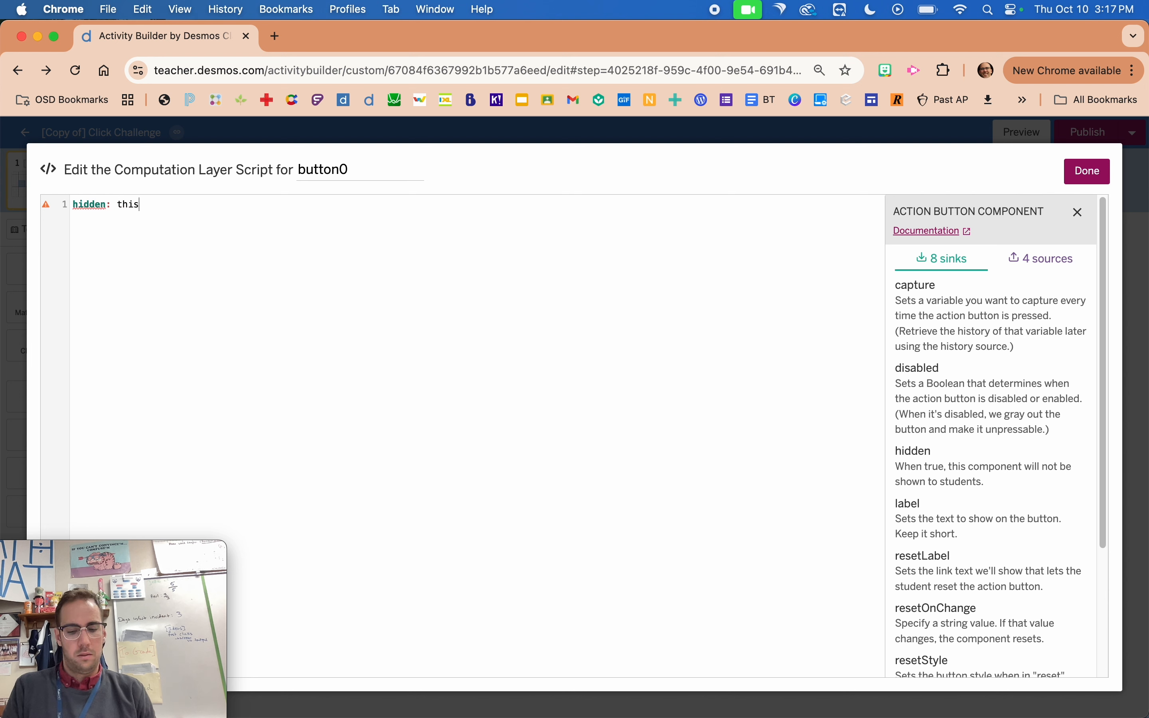
type(".")
key("Return")
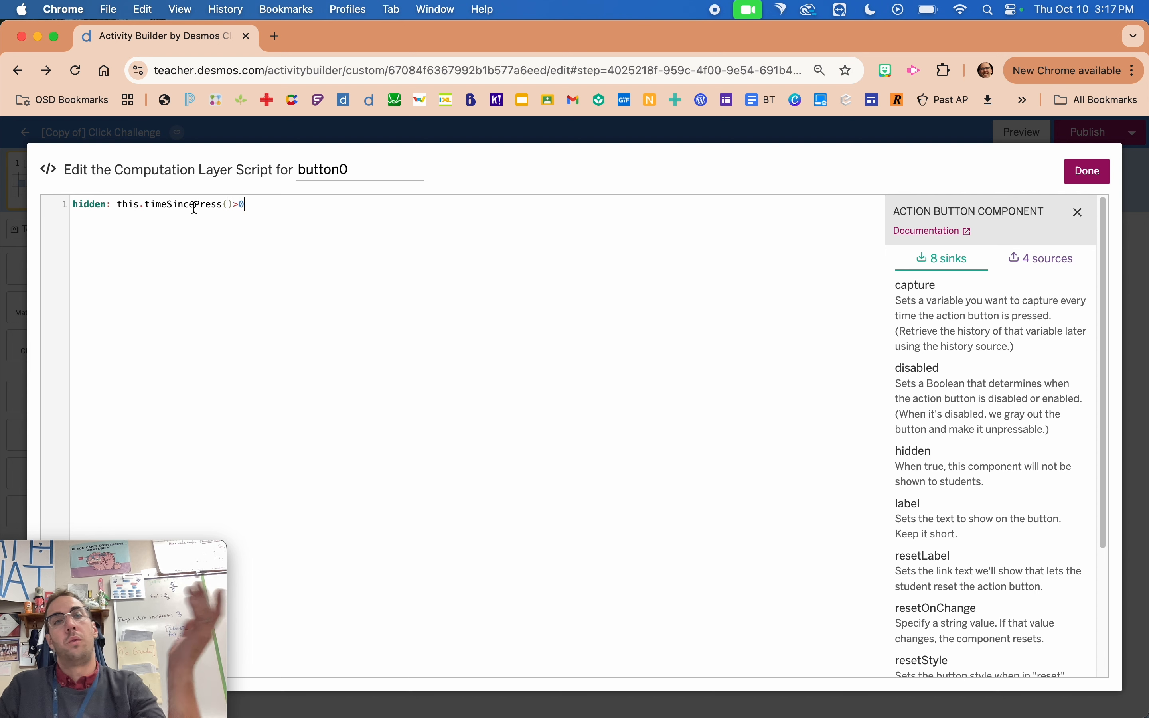
left_click(24, 248)
Preview the student screen, press Click Here to check its hiding behaviour, and close the preview.
left_click(1026, 134)
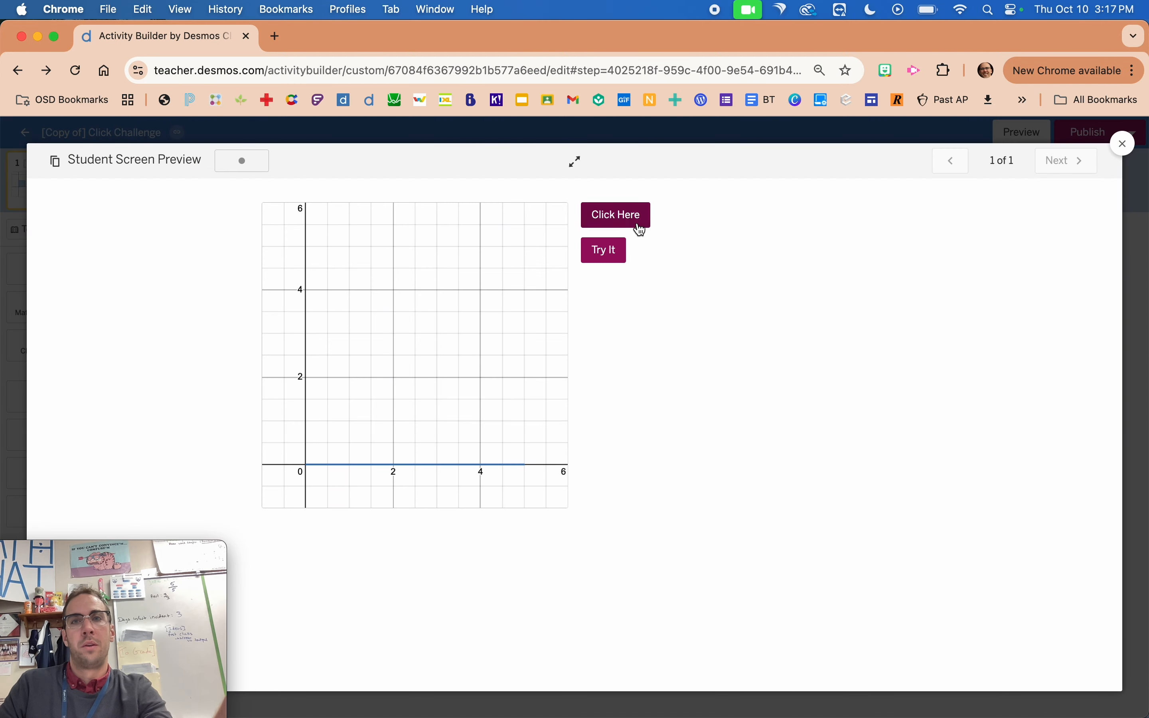
left_click(624, 224)
left_click(630, 222)
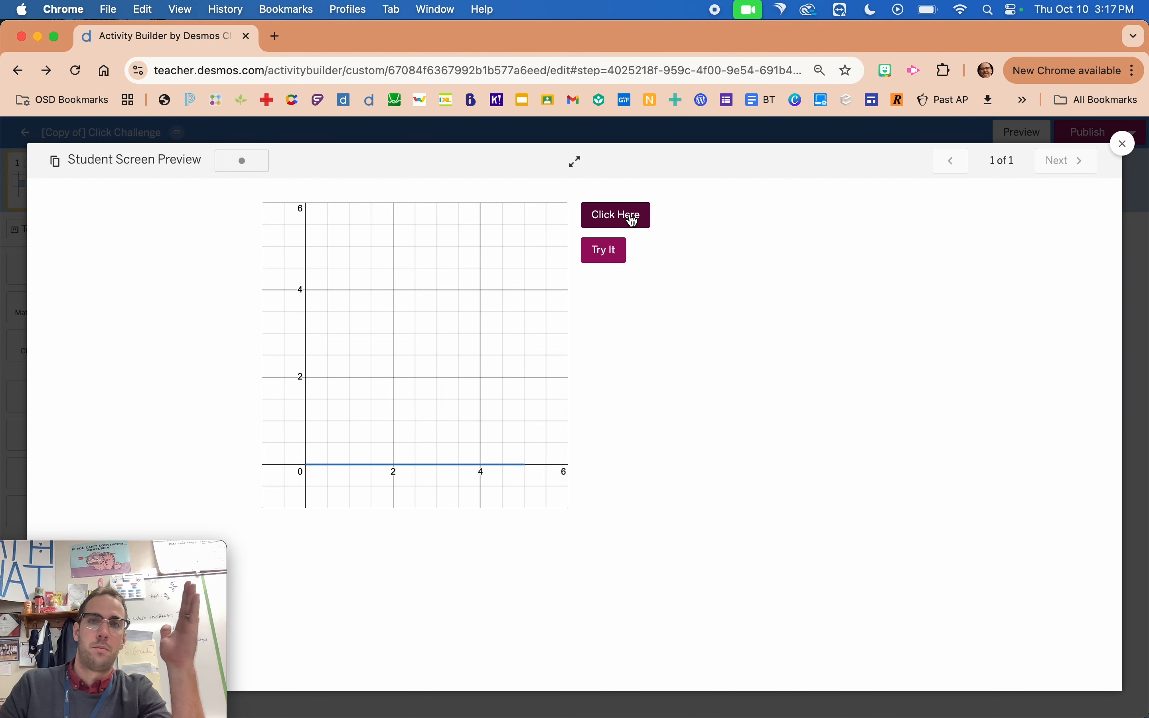
left_click(633, 220)
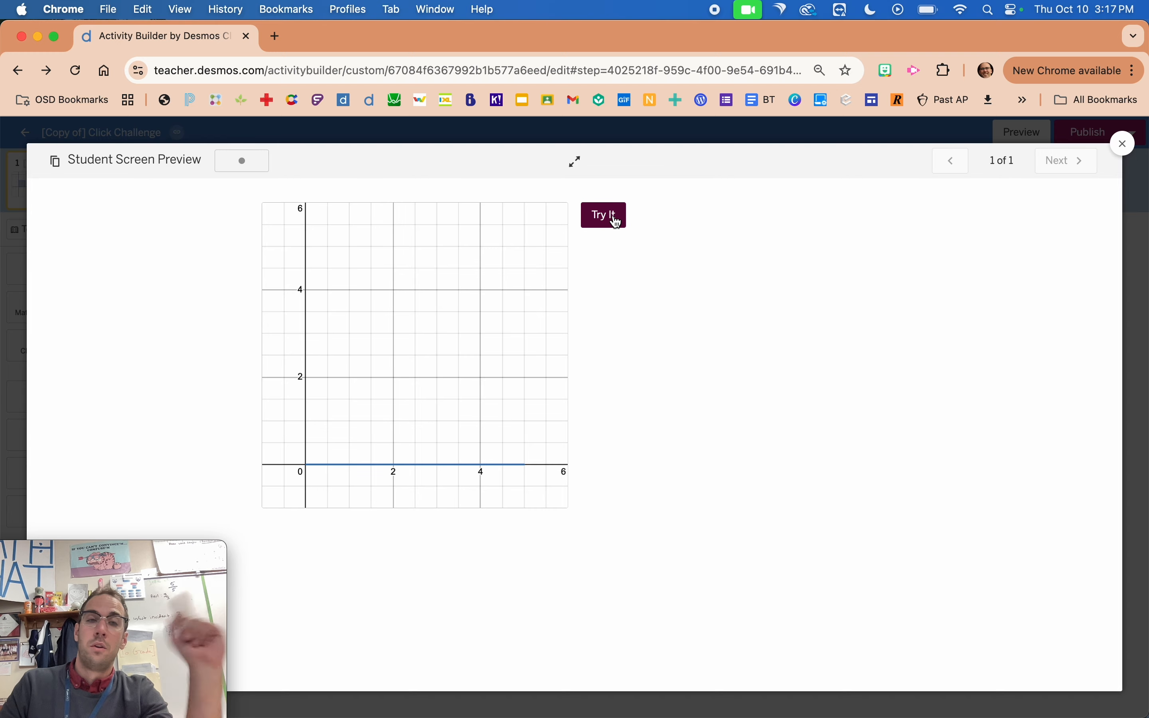
right_click(222, 242)
left_click(27, 303)
left_click(27, 304)
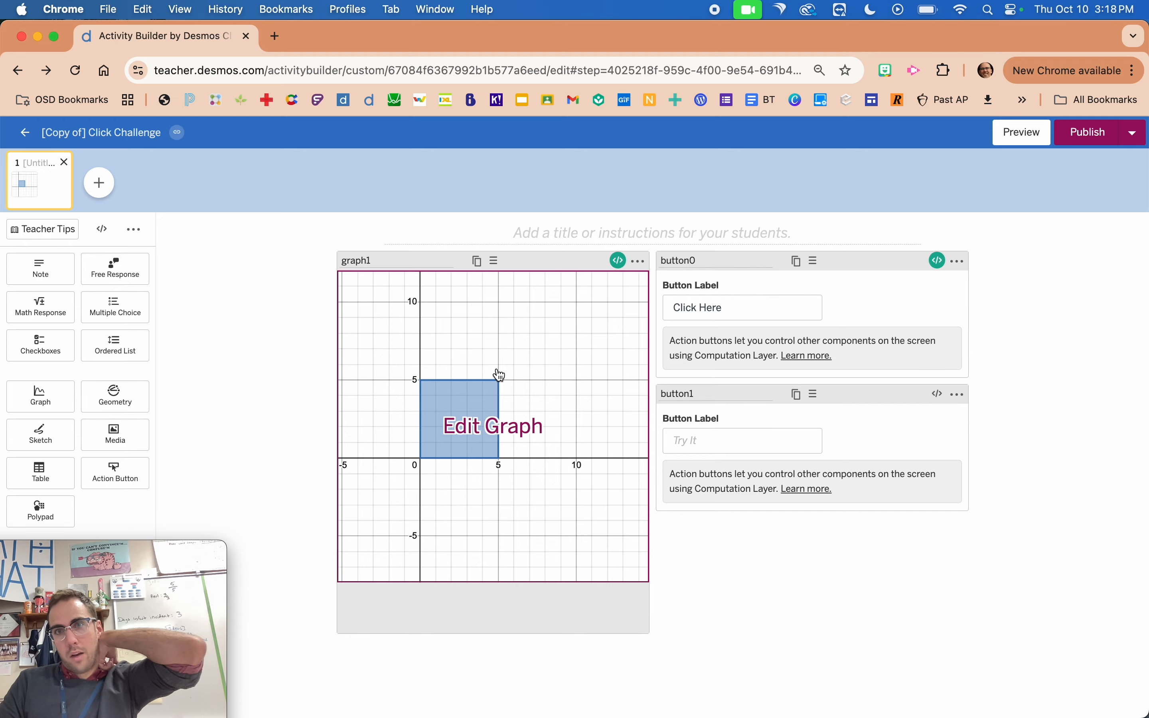
Enter disabled: button0.timeSincePress()>10 in button1's script and close the script editor.
left_click(938, 394)
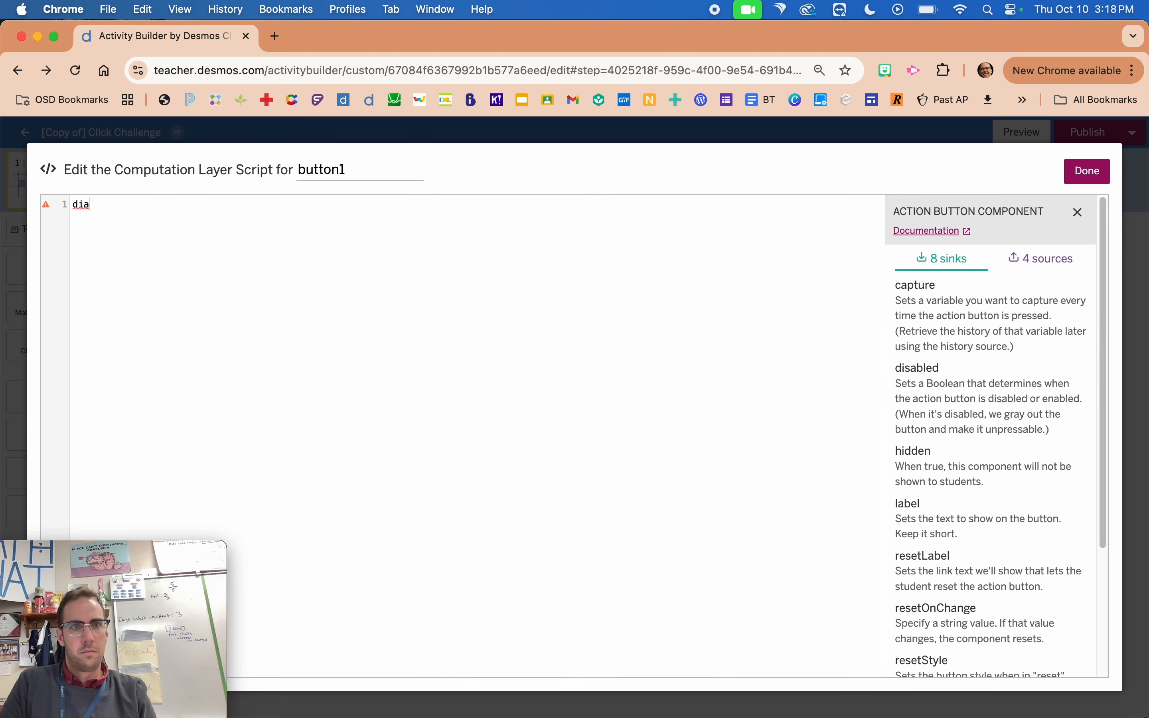
type("dia")
key("Return")
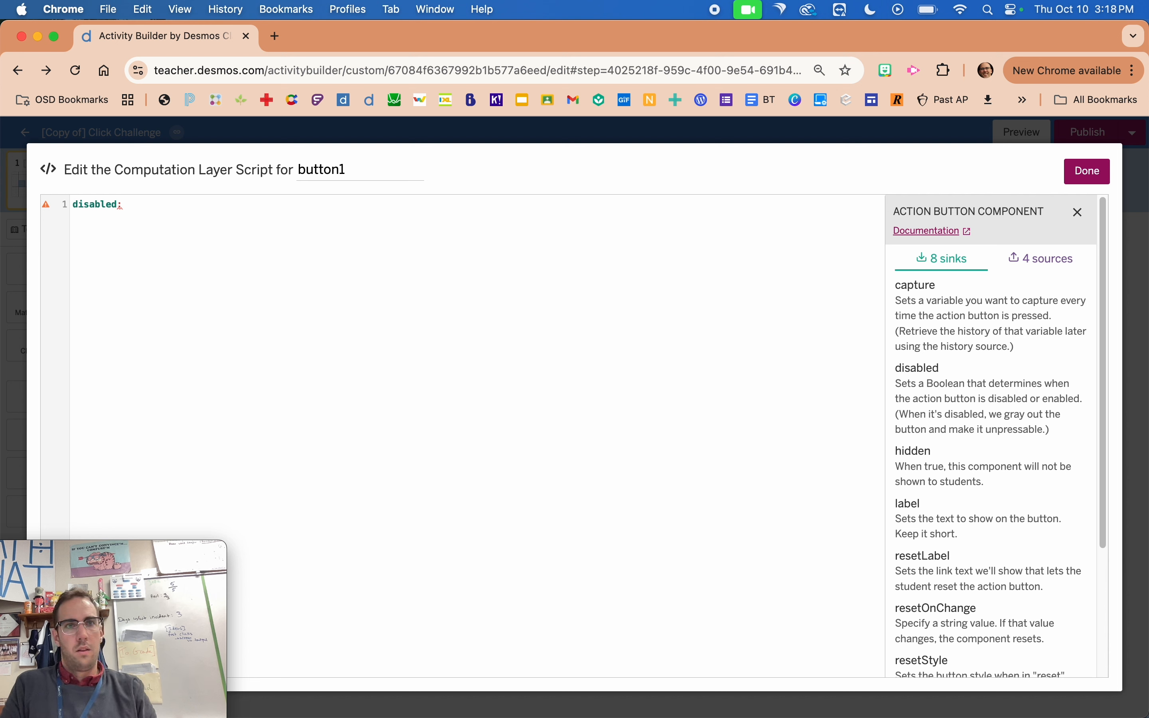
type("tim")
key("BackSpace")
key("BackSpace")
key("BackSpace")
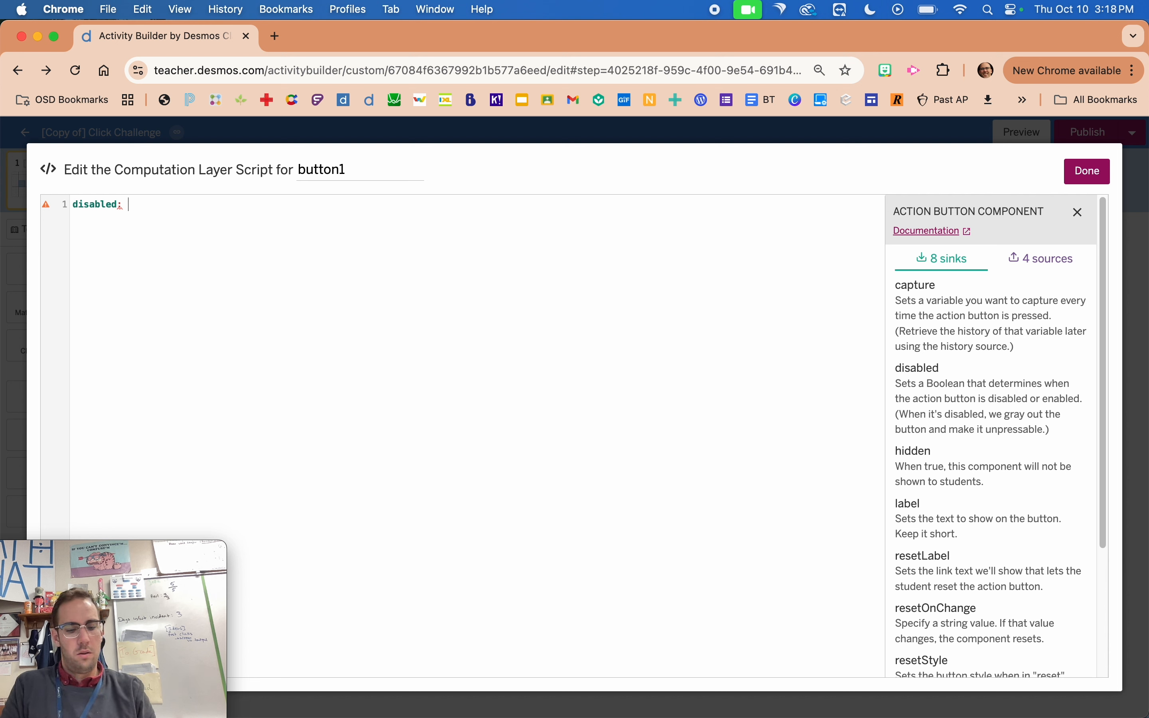
type("but")
key("Return")
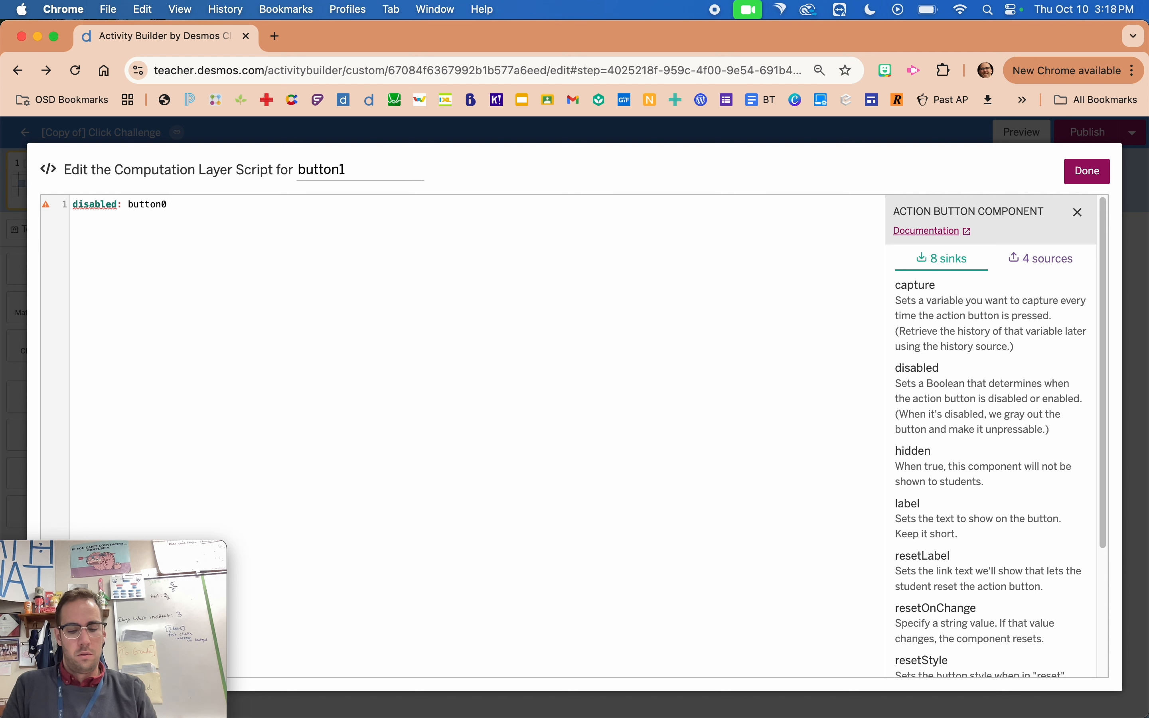
type(".ti")
key("Return")
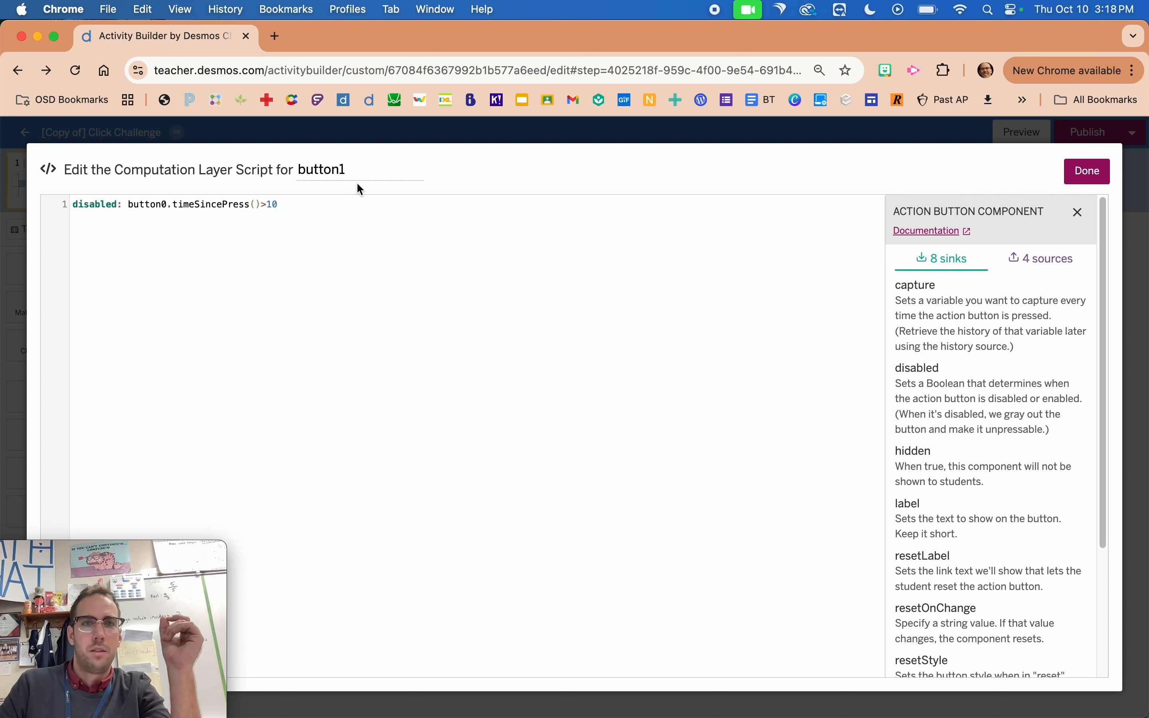
left_click(293, 178)
mouse_move(292, 179)
left_mouse_down()
mouse_move(334, 175)
mouse_move(293, 170)
left_mouse_up()
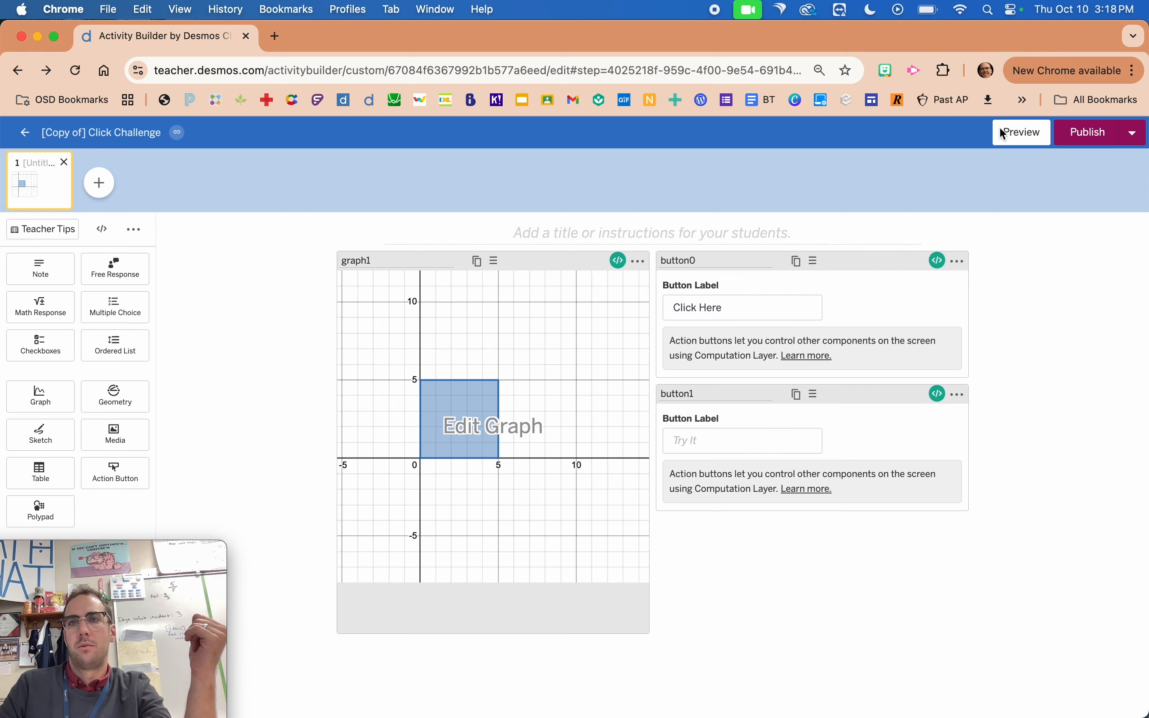
Preview the starting student screen, add hidden: button0.timeSincePress()=0 on line 3 of button1's script, and close the editor.
left_click(1011, 132)
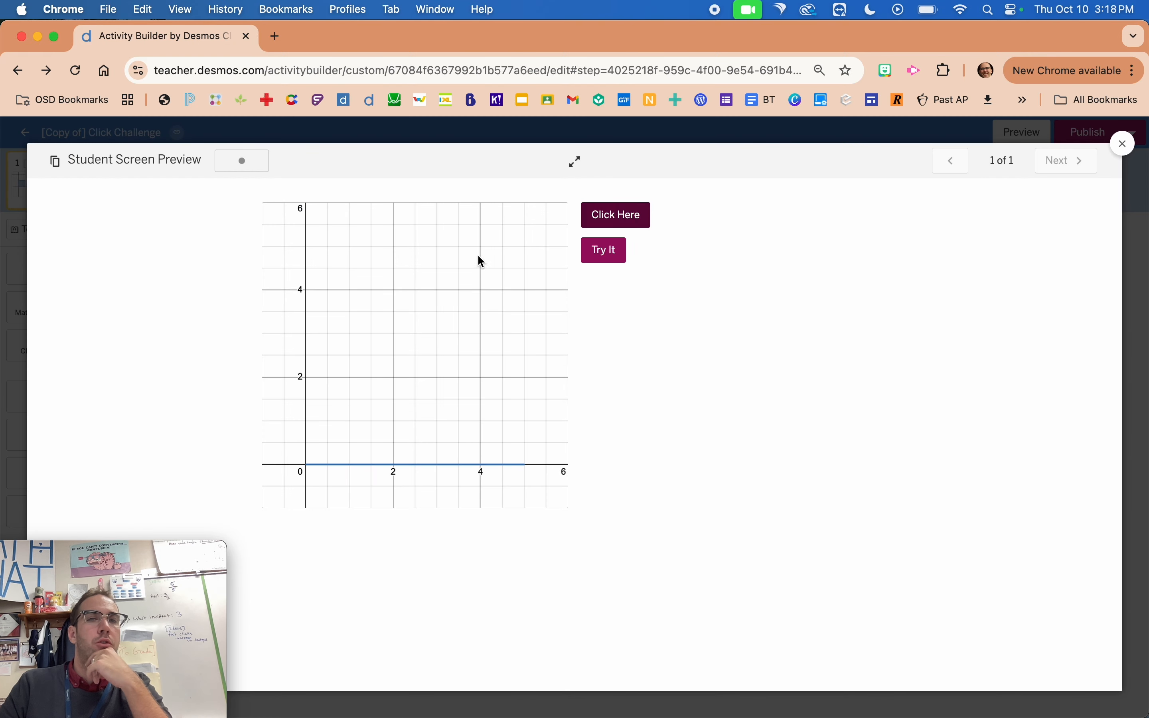
left_click(27, 329)
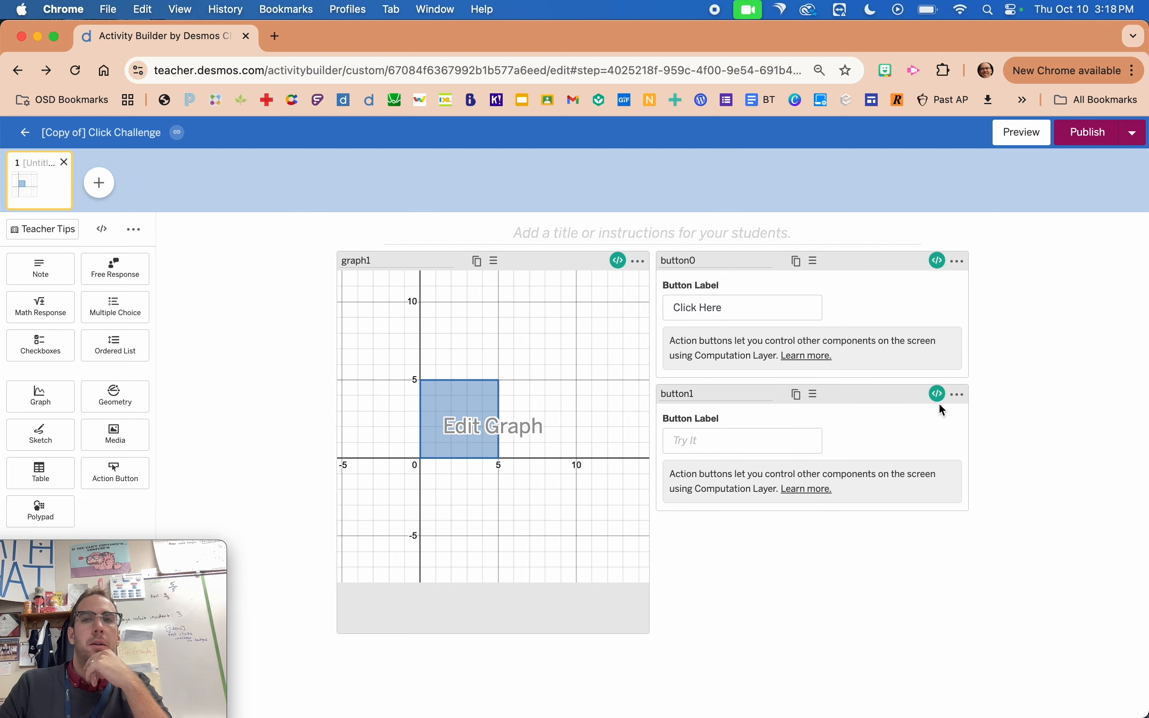
left_click(940, 399)
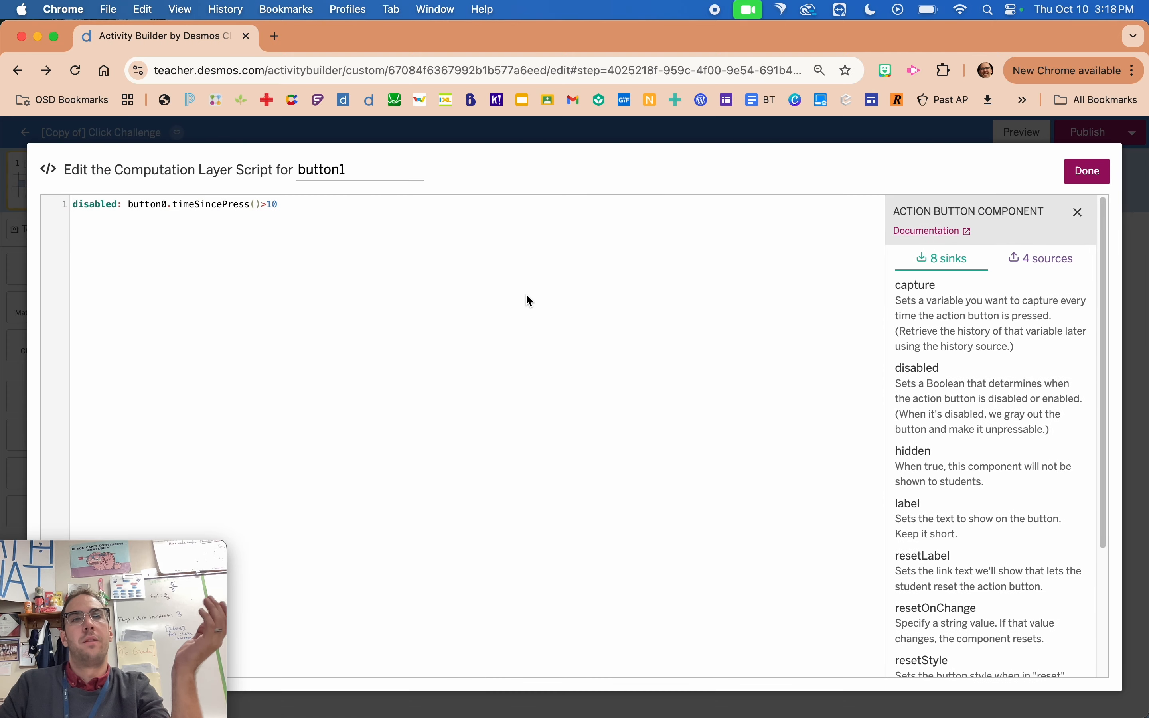
key("Return")
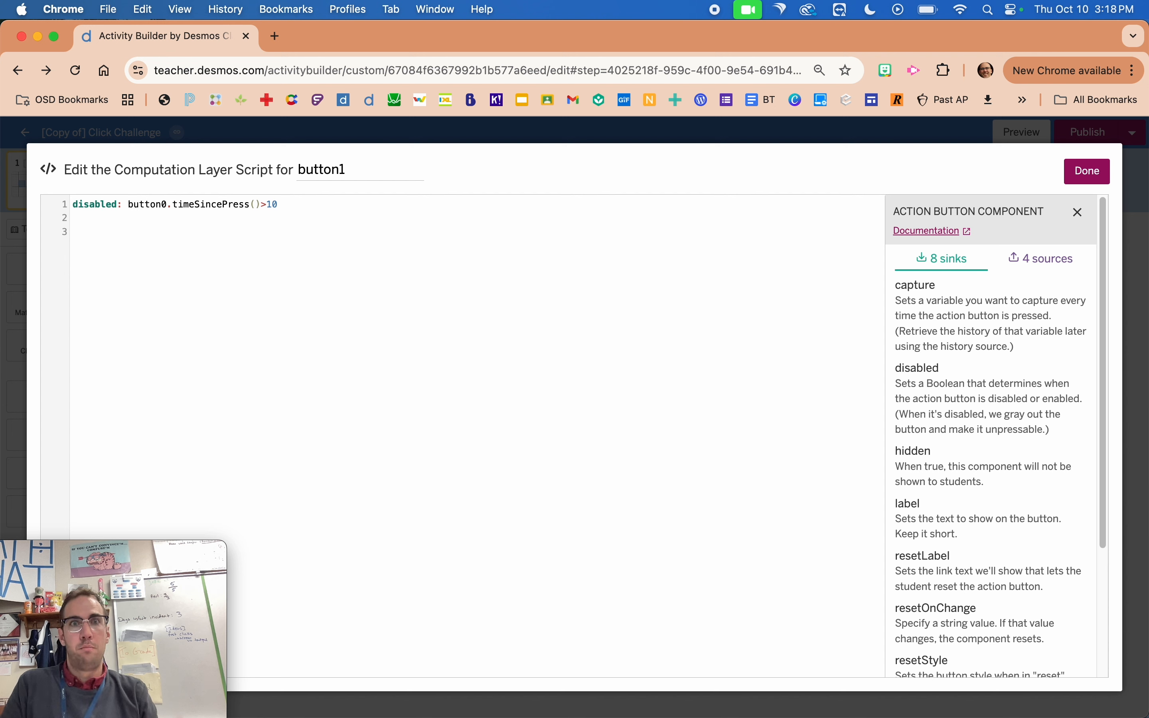
type("hidden: ")
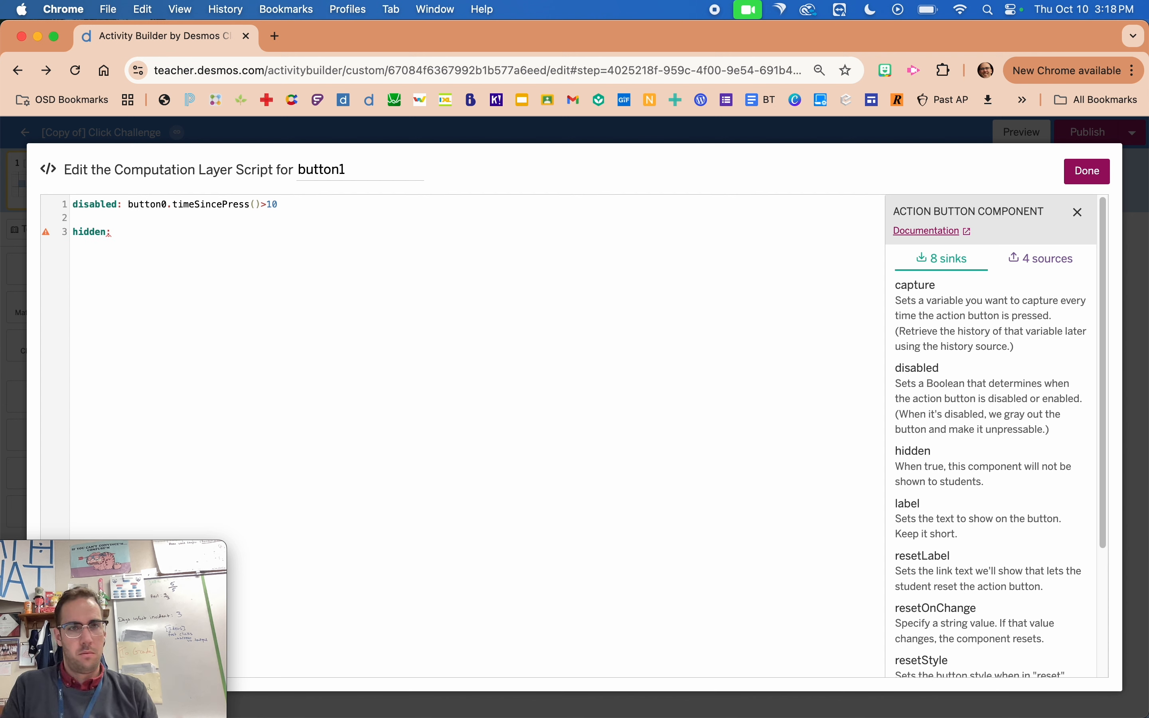
type("buton")
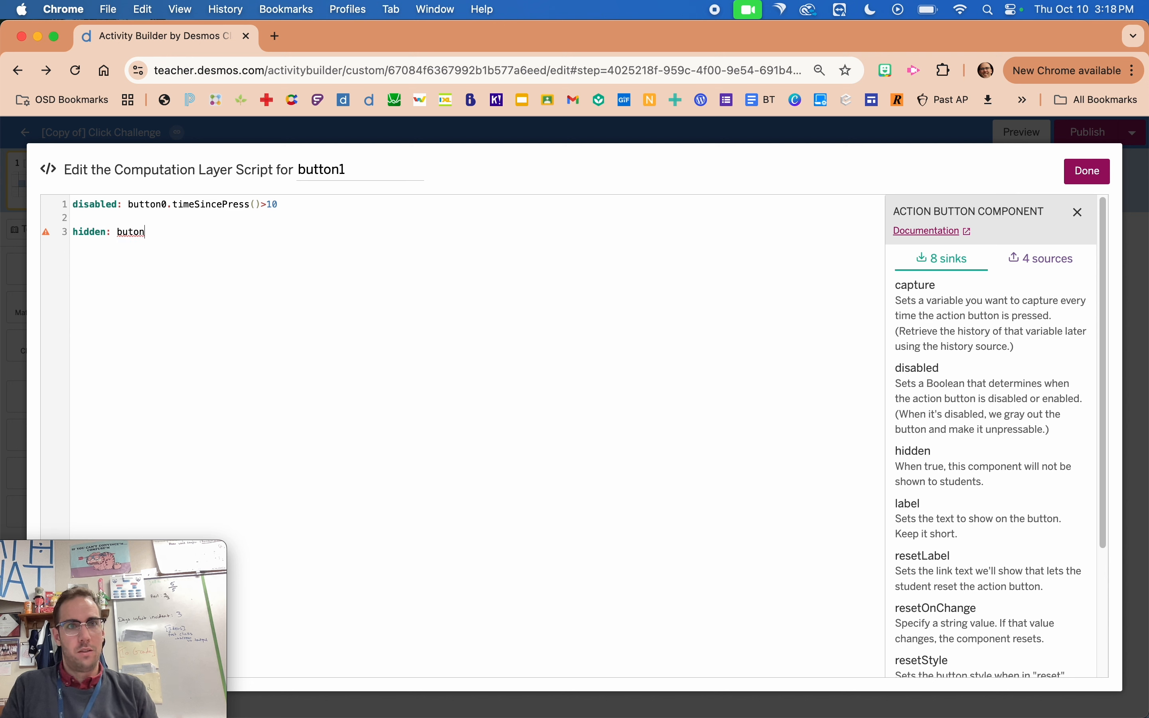
key("BackSpace")
key("BackSpace")
type("ton0.")
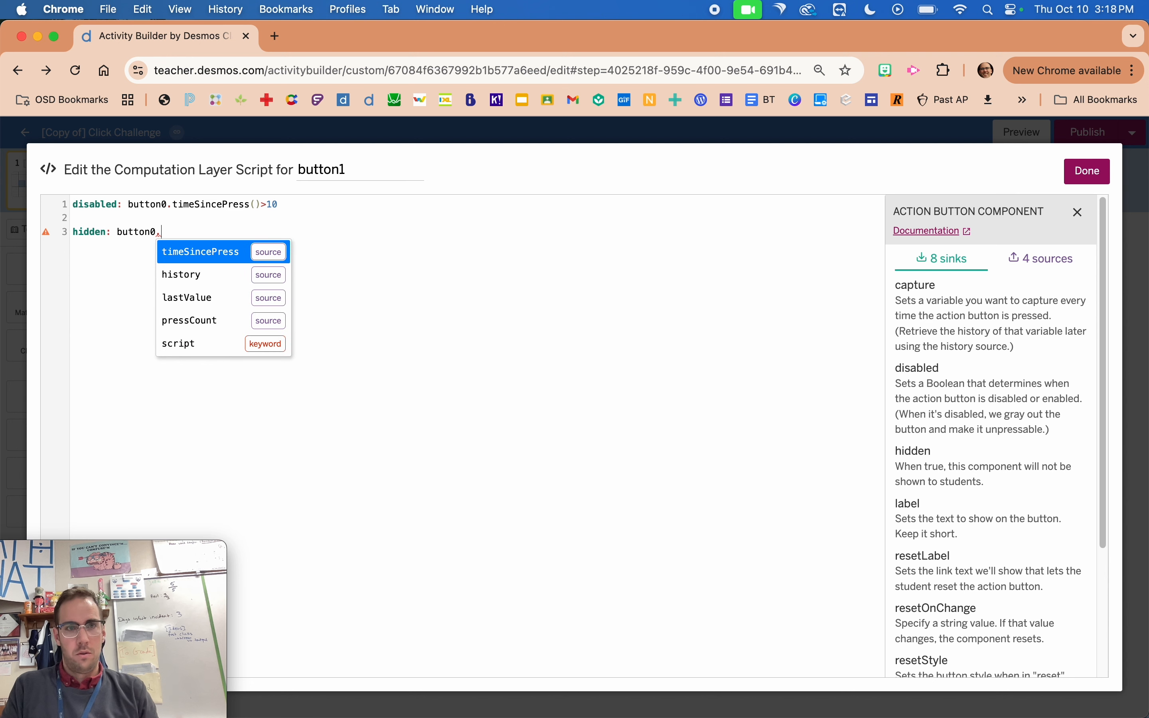
key("Return")
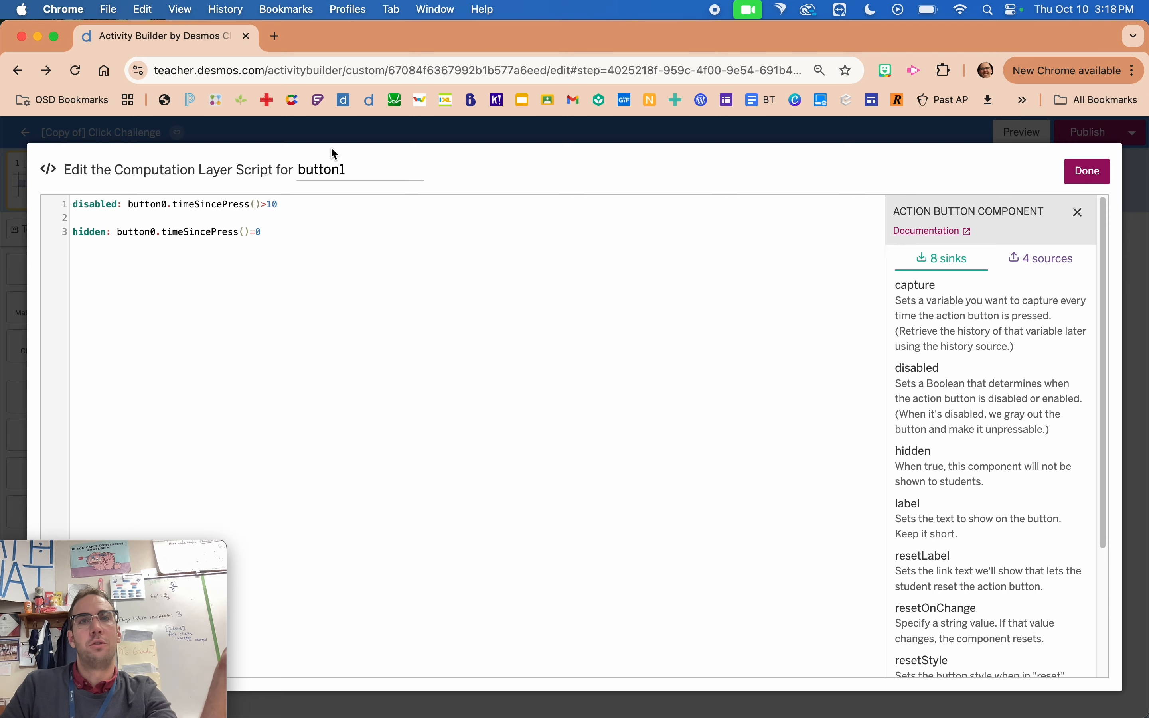
left_click_drag(362, 172, 253, 175)
left_click(13, 283)
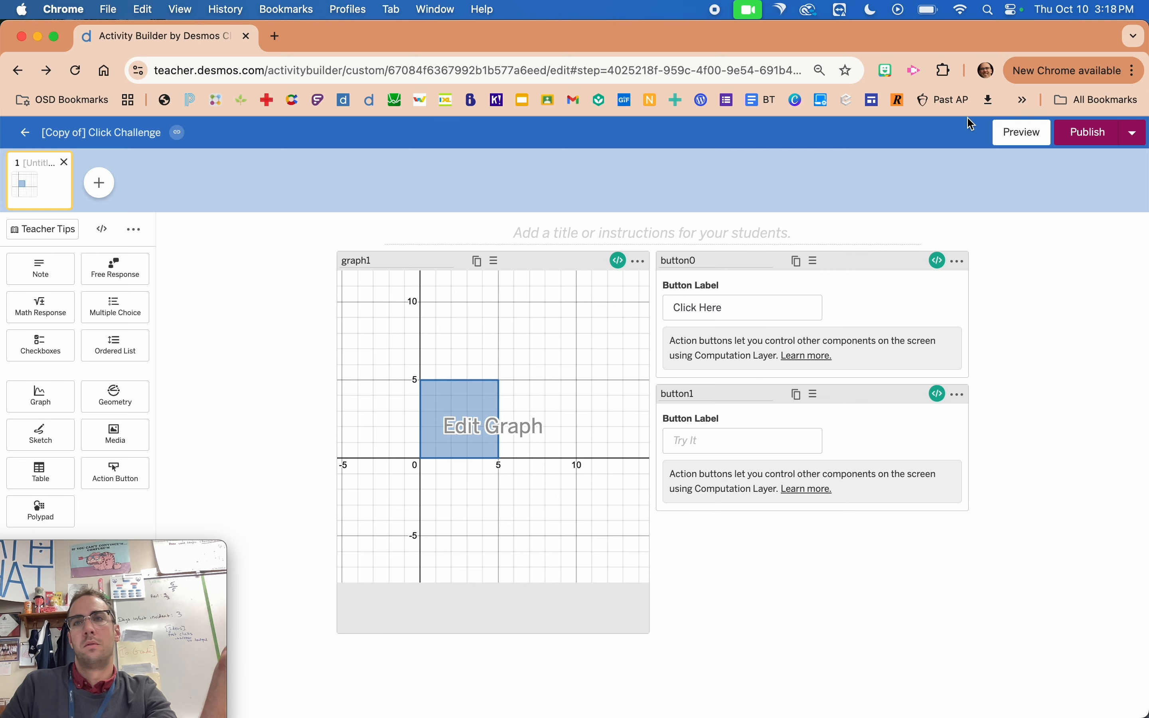
Preview the student screen, start with Click Here, test several rapid Try It presses, and close the preview.
left_click(1019, 138)
left_click(625, 225)
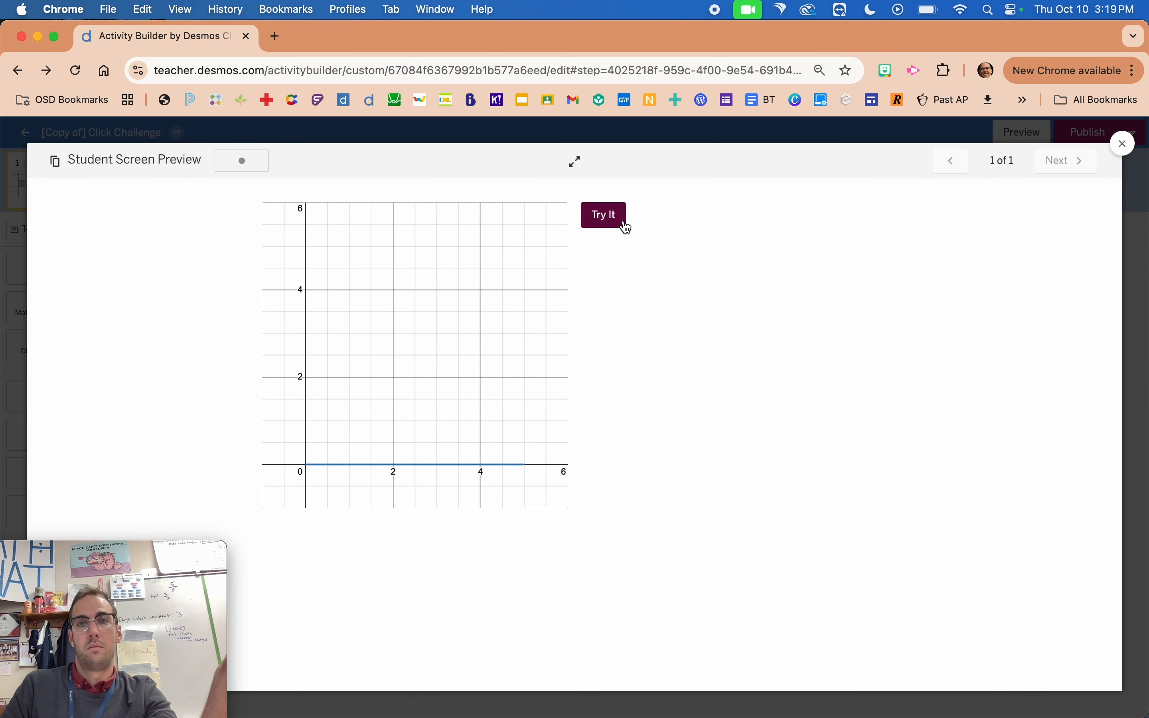
left_click(613, 230)
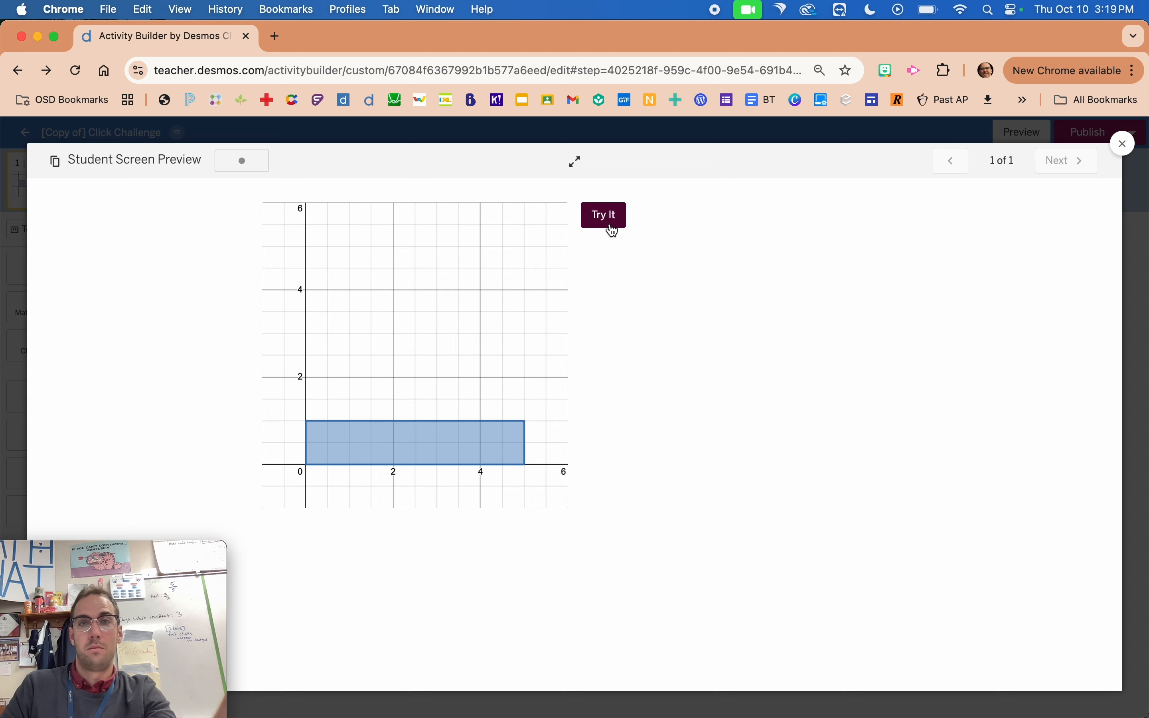
triple_click(609, 225)
double_click(610, 226)
double_click(610, 225)
double_click(610, 225)
double_click(610, 225)
triple_click(611, 225)
double_click(610, 224)
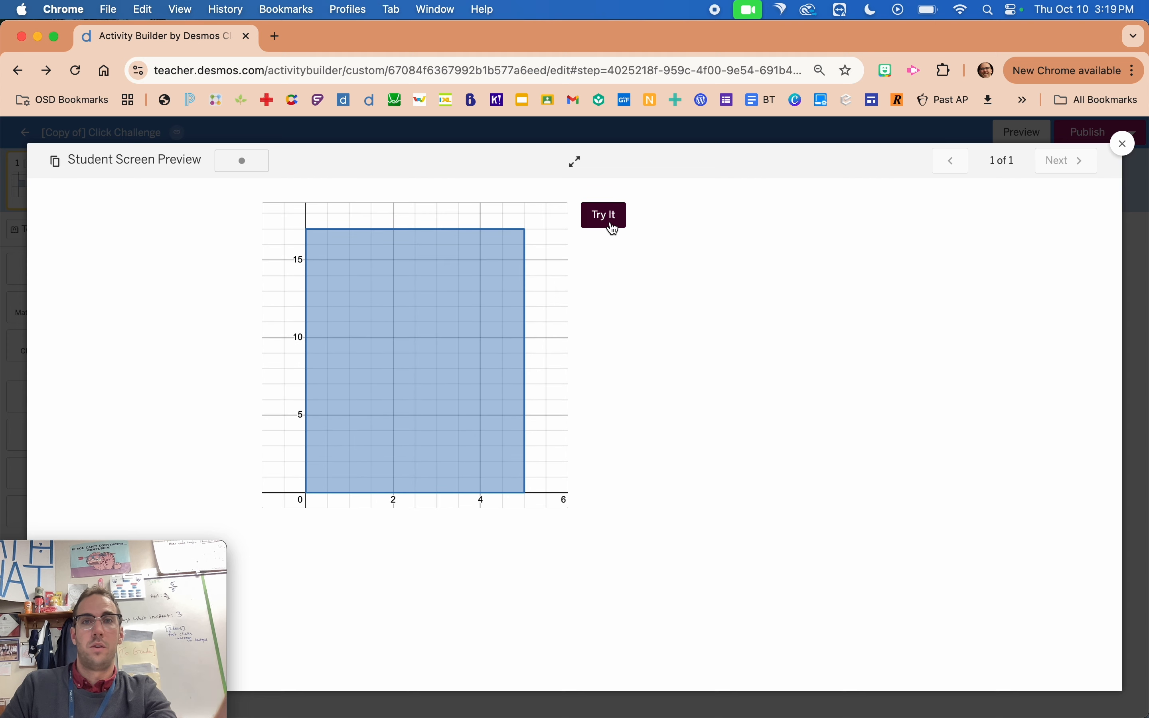
left_click(705, 139)
Rerun the preview with Click Here and repeated Try It presses to check the 10-second cutoff, and open button1's script.
left_click(1021, 133)
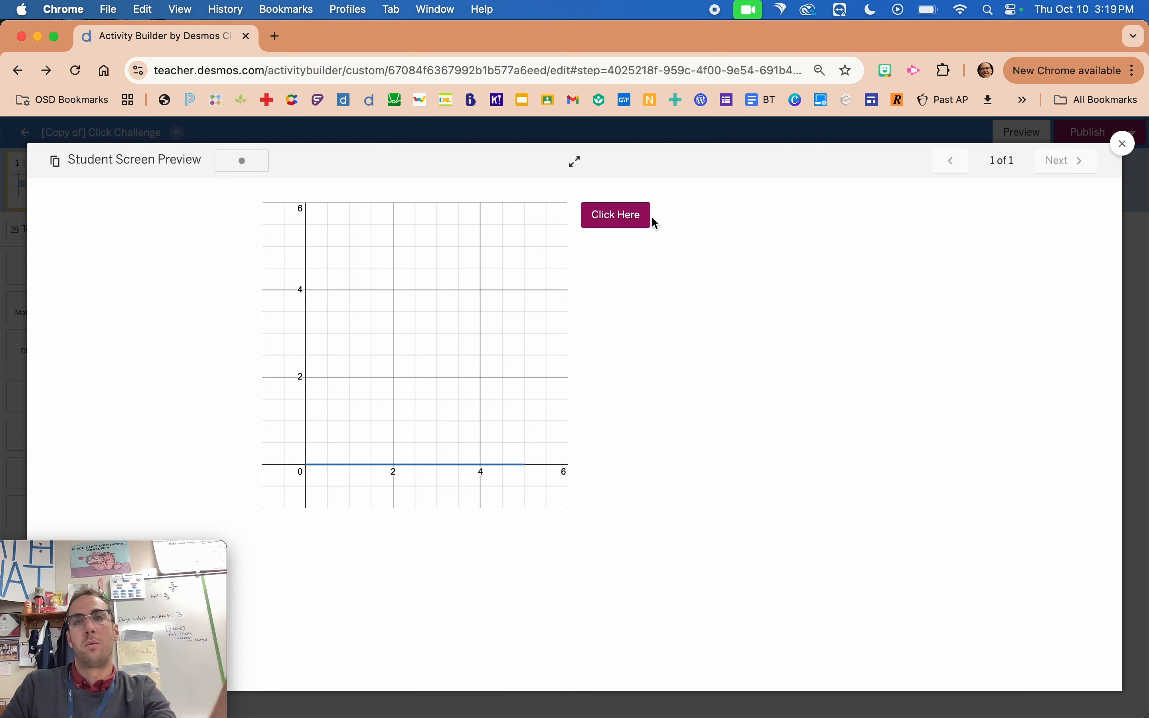
left_click(617, 216)
left_click(622, 227)
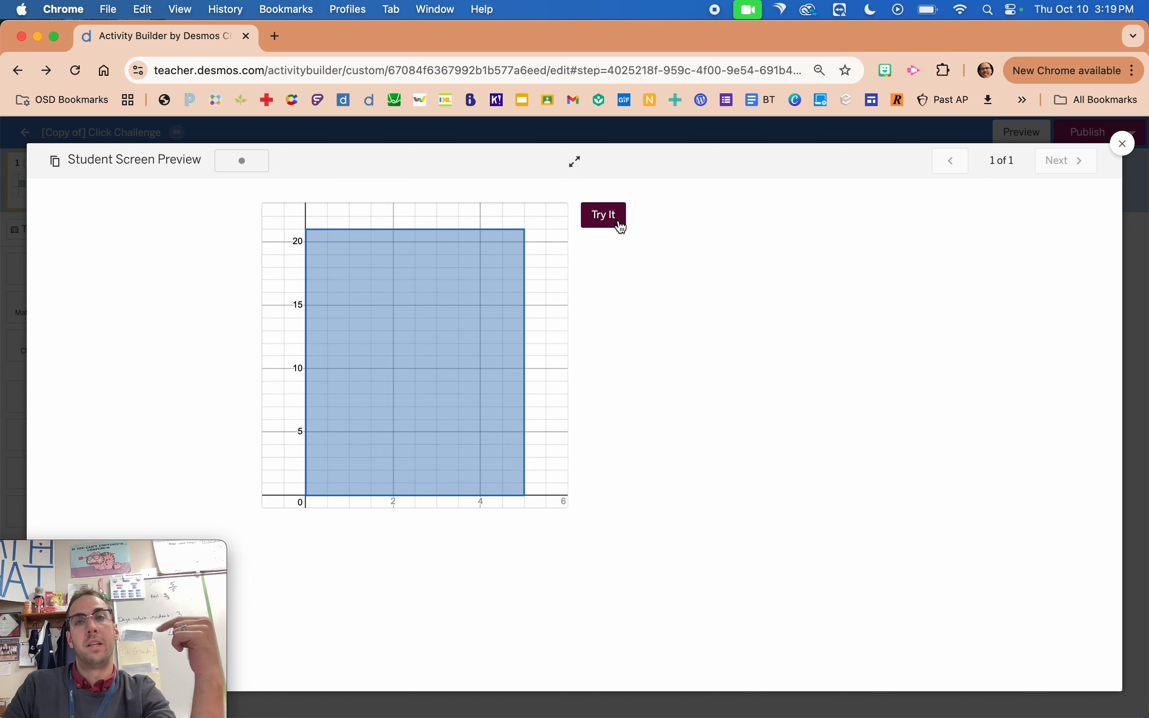
left_click(616, 219)
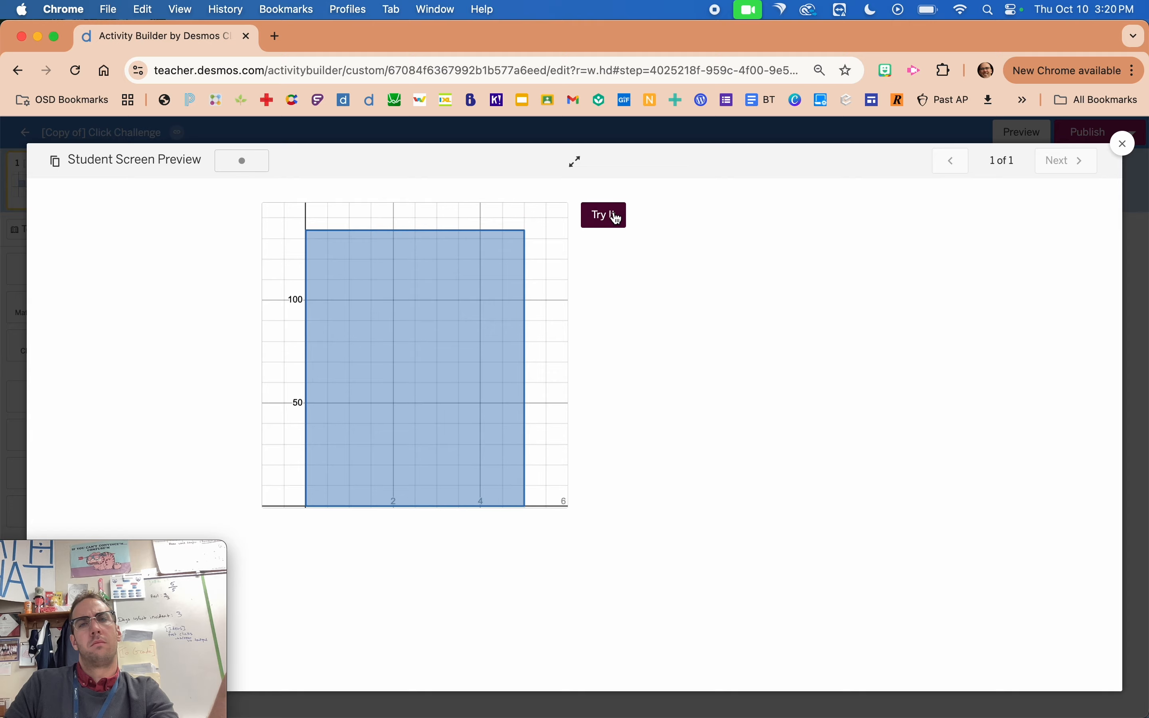
left_click(633, 139)
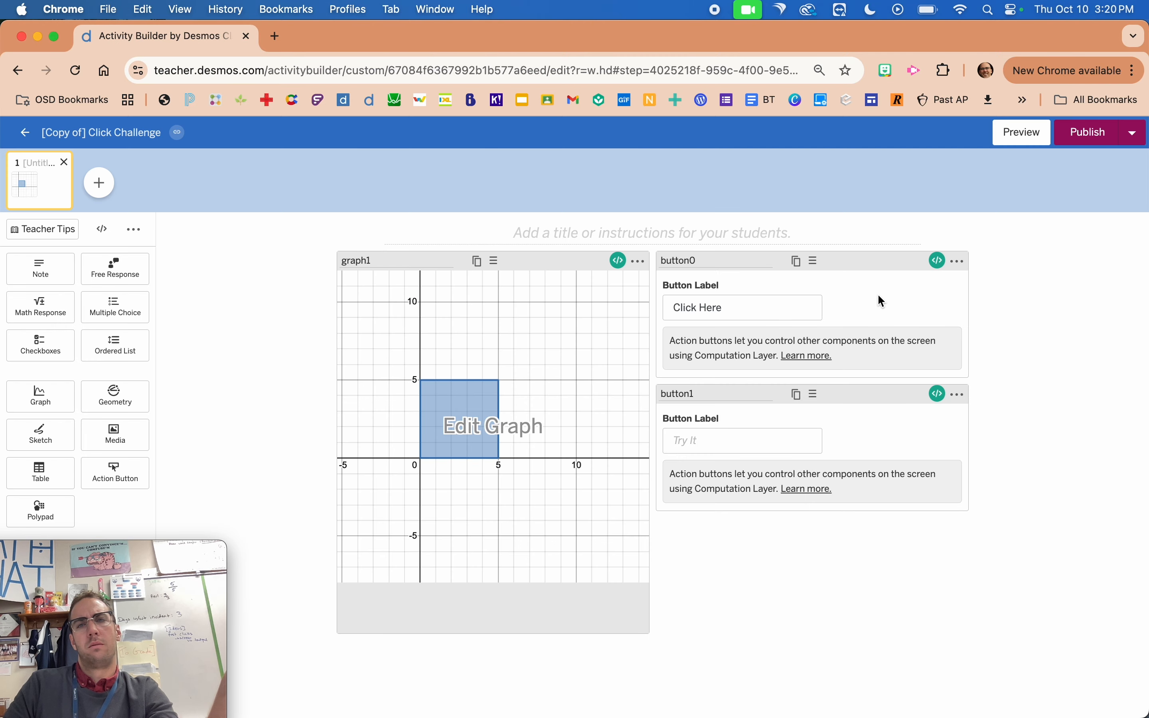
left_click(938, 393)
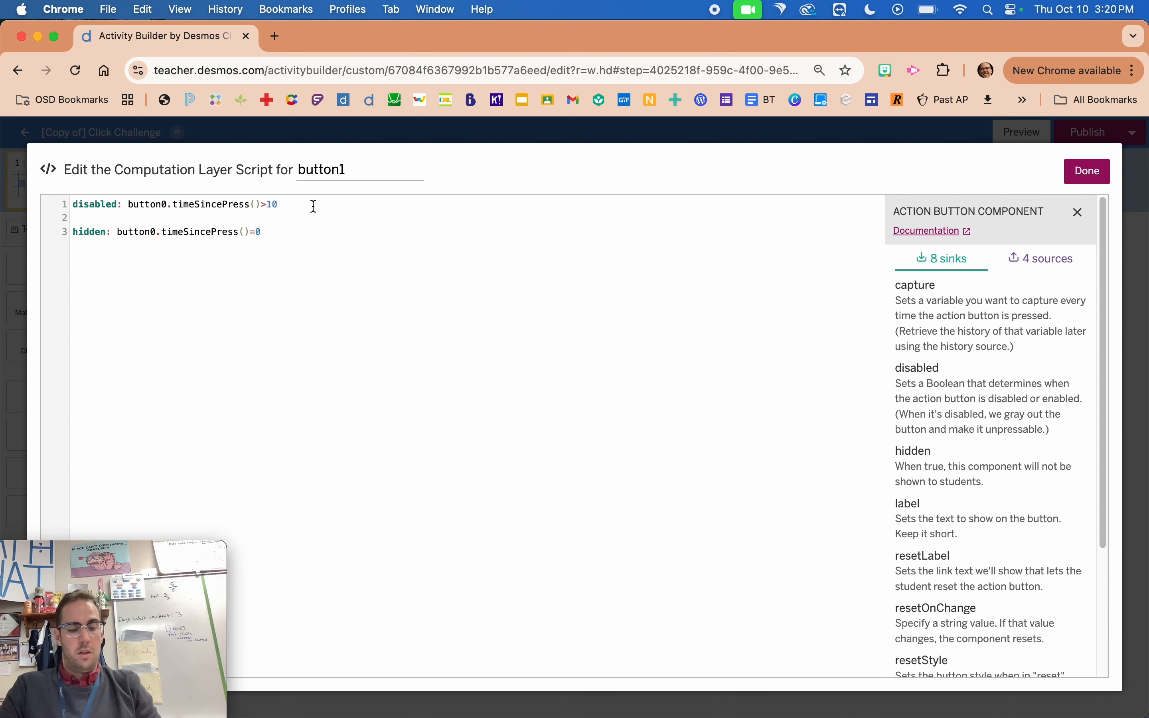
type("T")
left_click(377, 225)
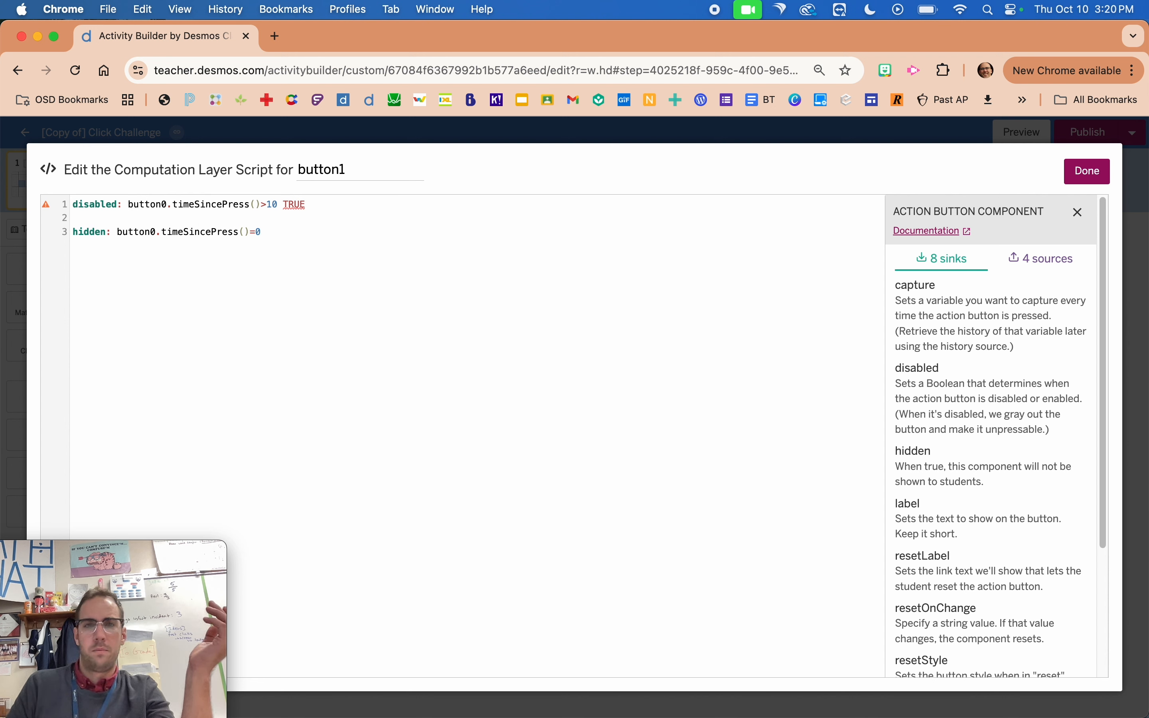
key("BackSpace")
key("BackSpace")
key("BackSpace")
key("BackSpace")
key("BackSpace")
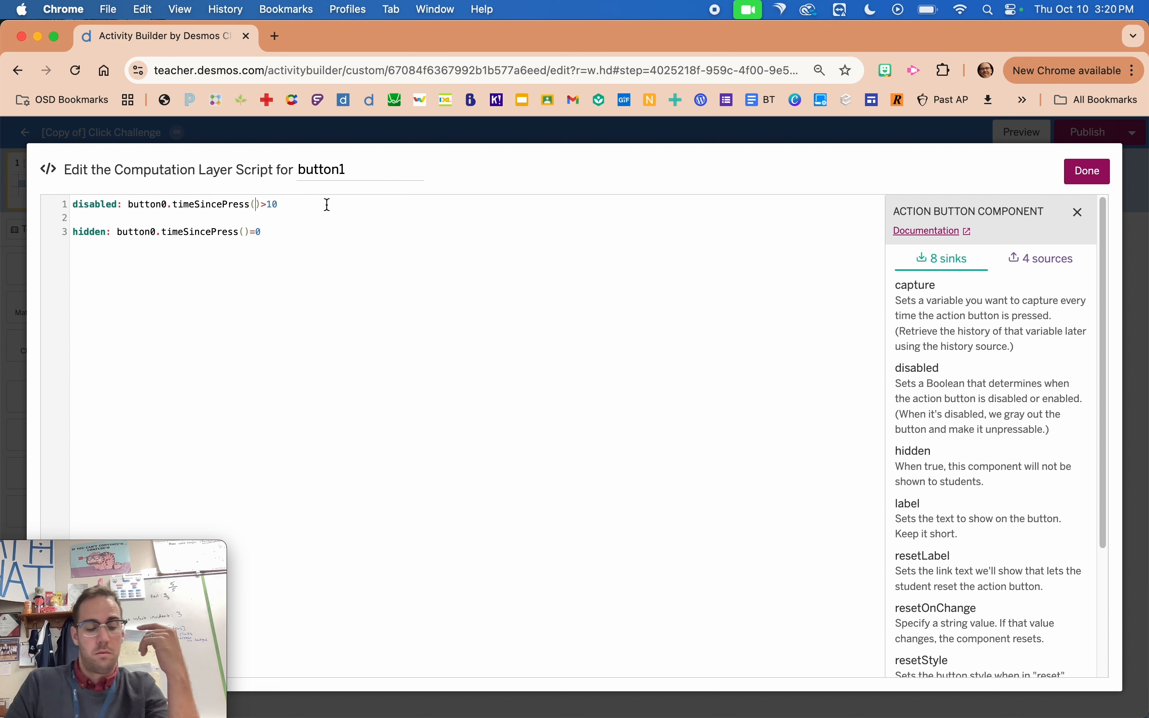
Change the disabled line in button1's script to button0.timeSincePress(11)>10 and close the script editor.
type("11")
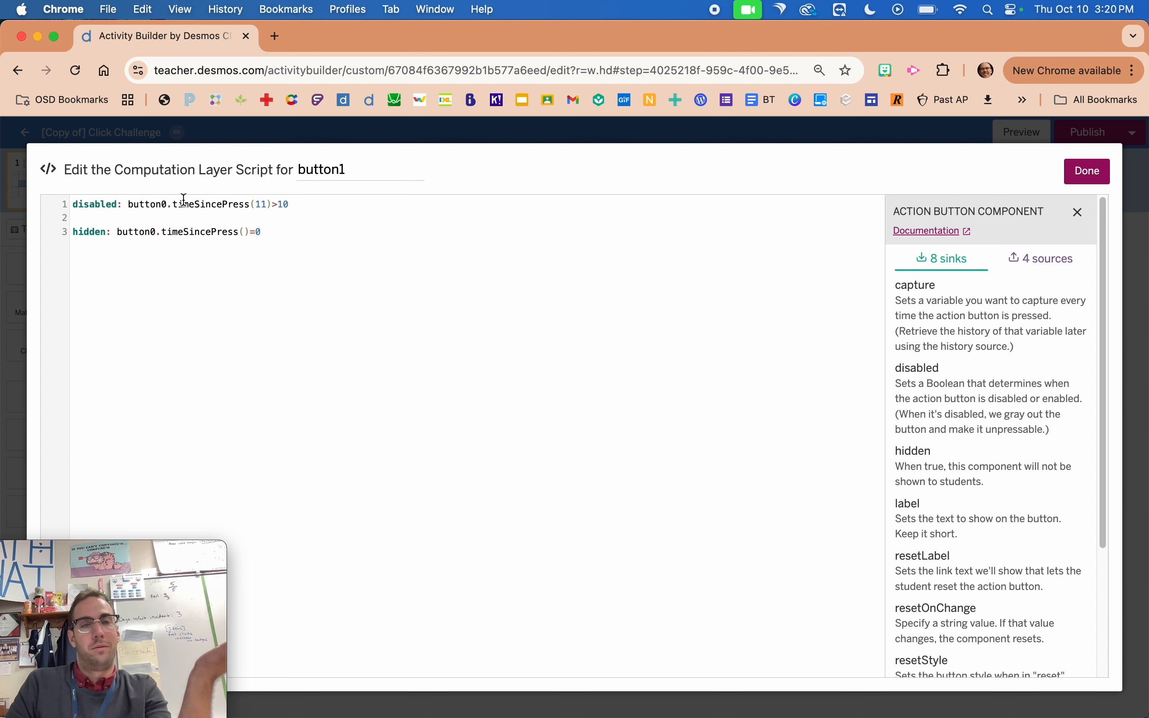
left_click(25, 259)
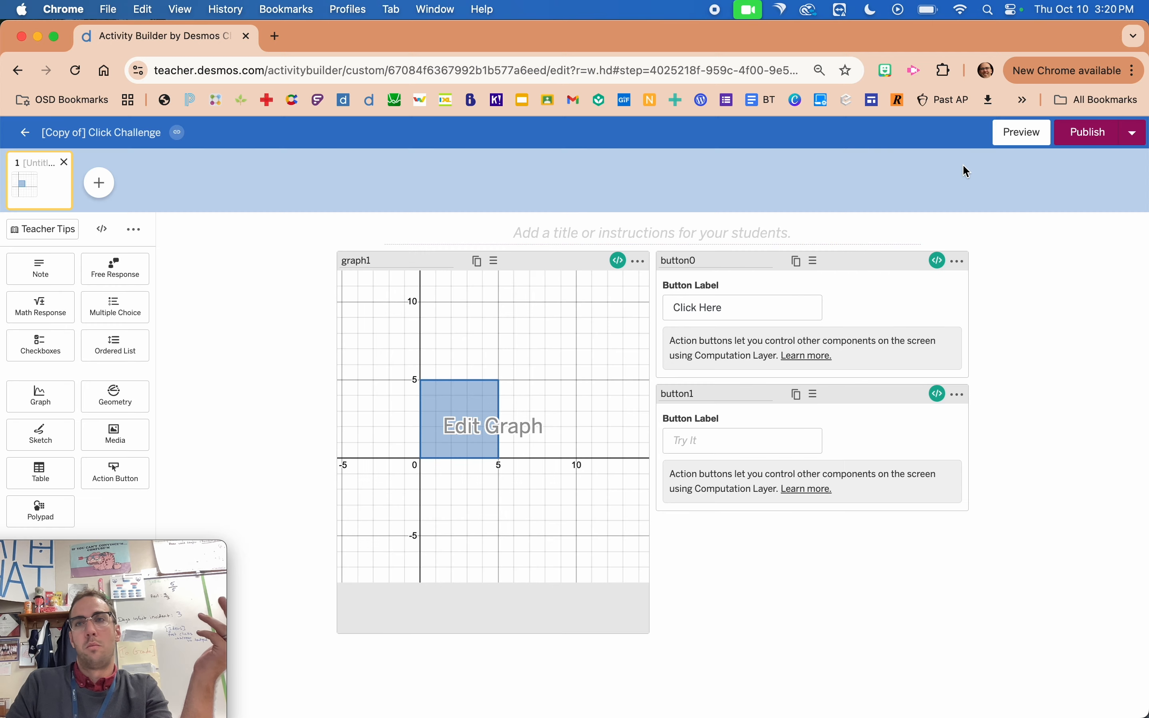
Preview the student screen, start with Click Here, and press Try It repeatedly to check whether it becomes disabled after 10 seconds.
left_click(1019, 136)
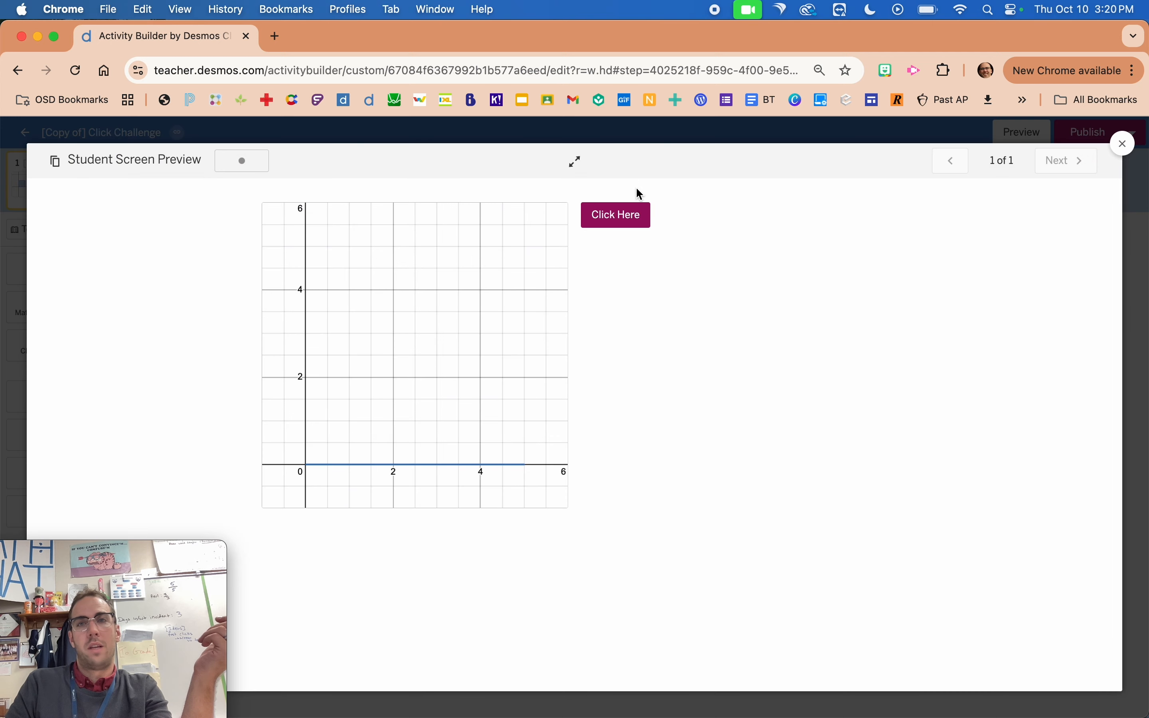
left_click(625, 217)
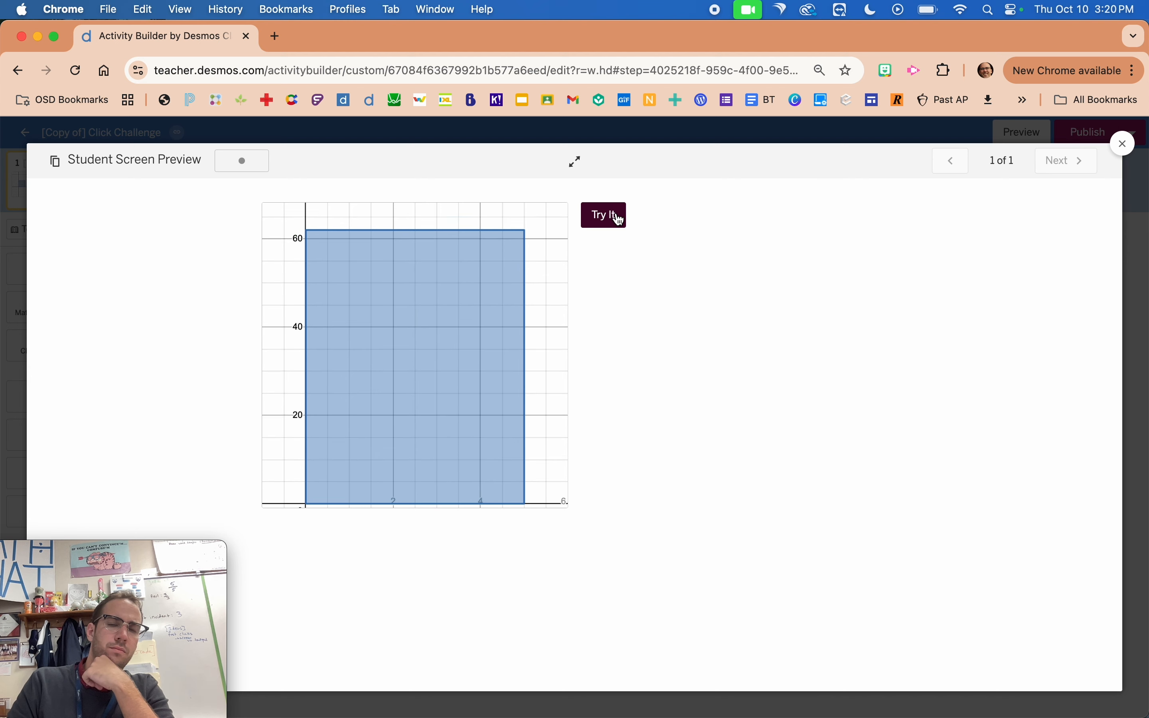
left_click(616, 217)
left_click(616, 217)
left_click(616, 217)
left_click(616, 217)
left_click(616, 218)
left_click(616, 217)
left_click(616, 217)
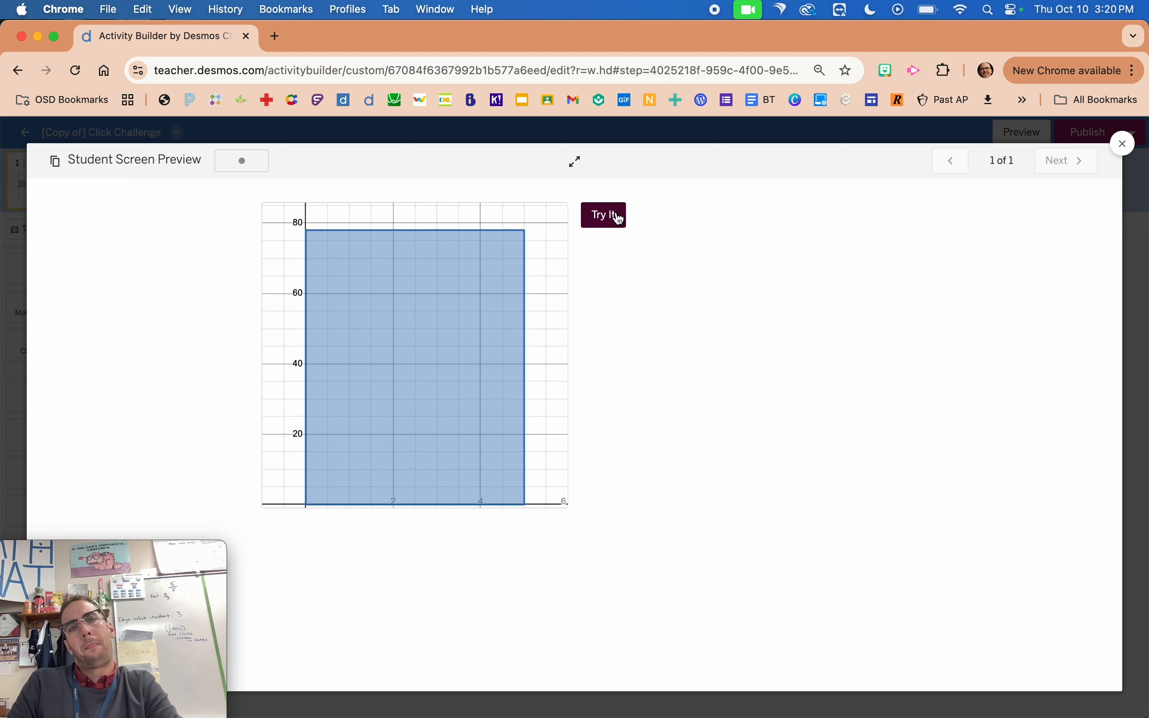
left_click(616, 218)
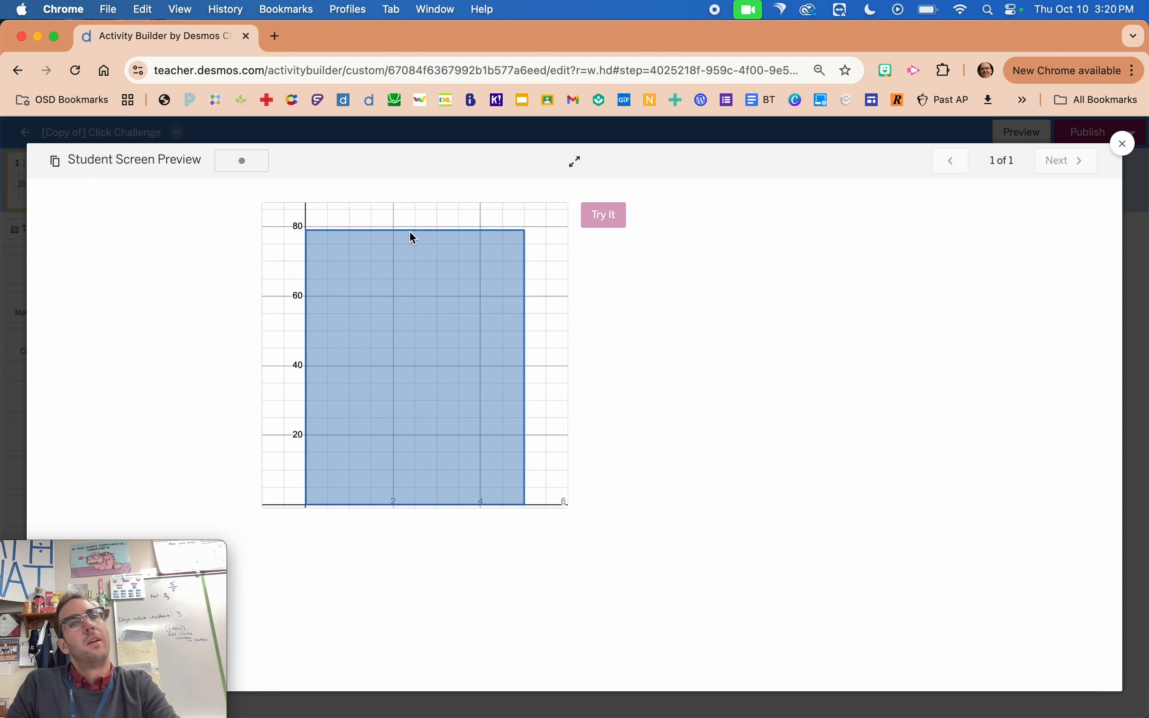
Leave the student preview, open graph1 for editing, and collapse the Window and Bar Height folders.
left_click(24, 308)
left_click(488, 351)
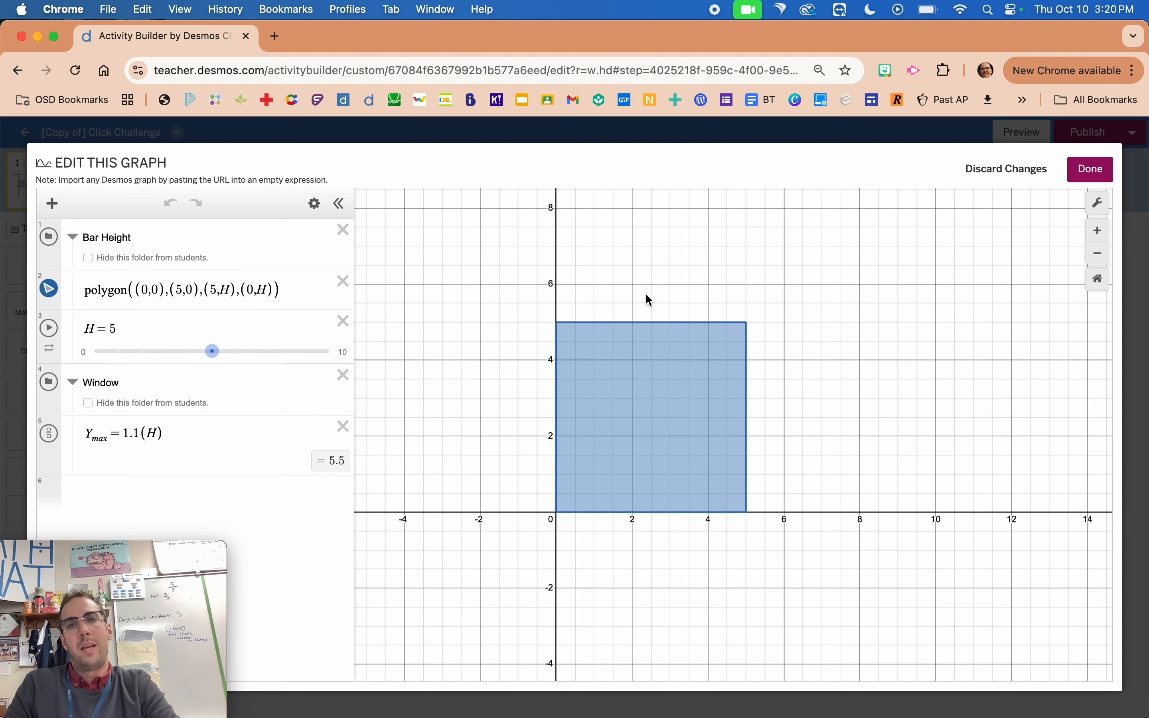
left_click(150, 491)
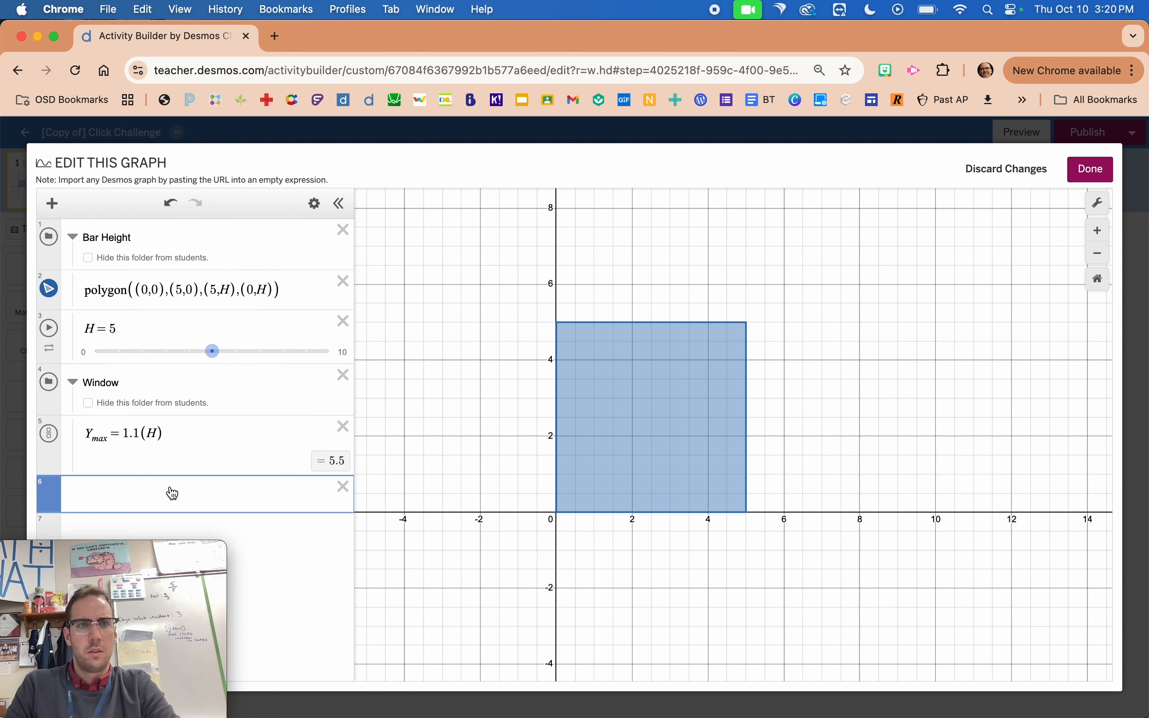
left_click(72, 381)
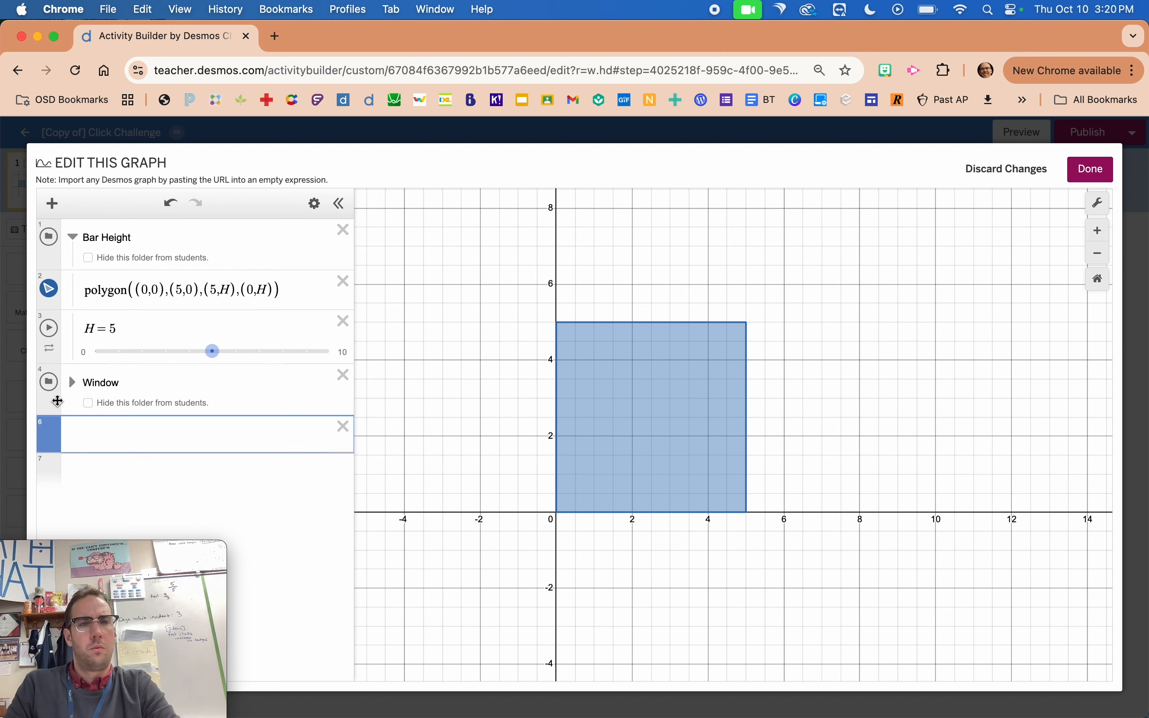
left_click(72, 237)
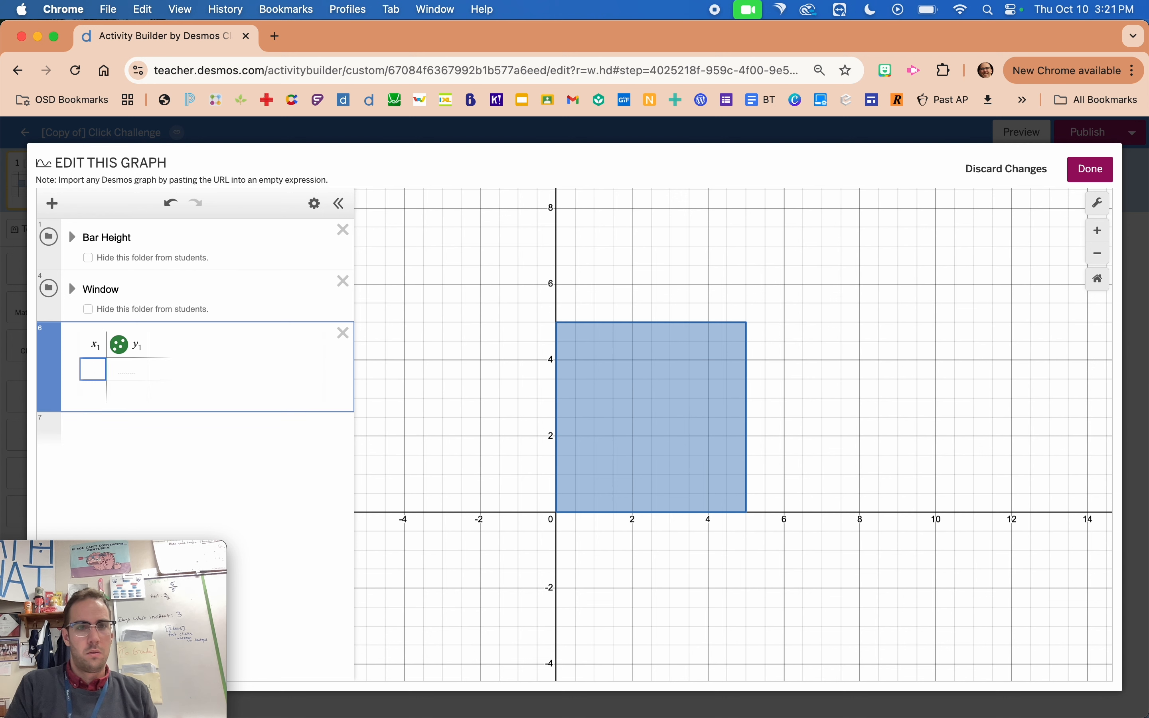
Add a new folder named Label below the Window folder in the expression list.
key("BackSpace")
key("Return")
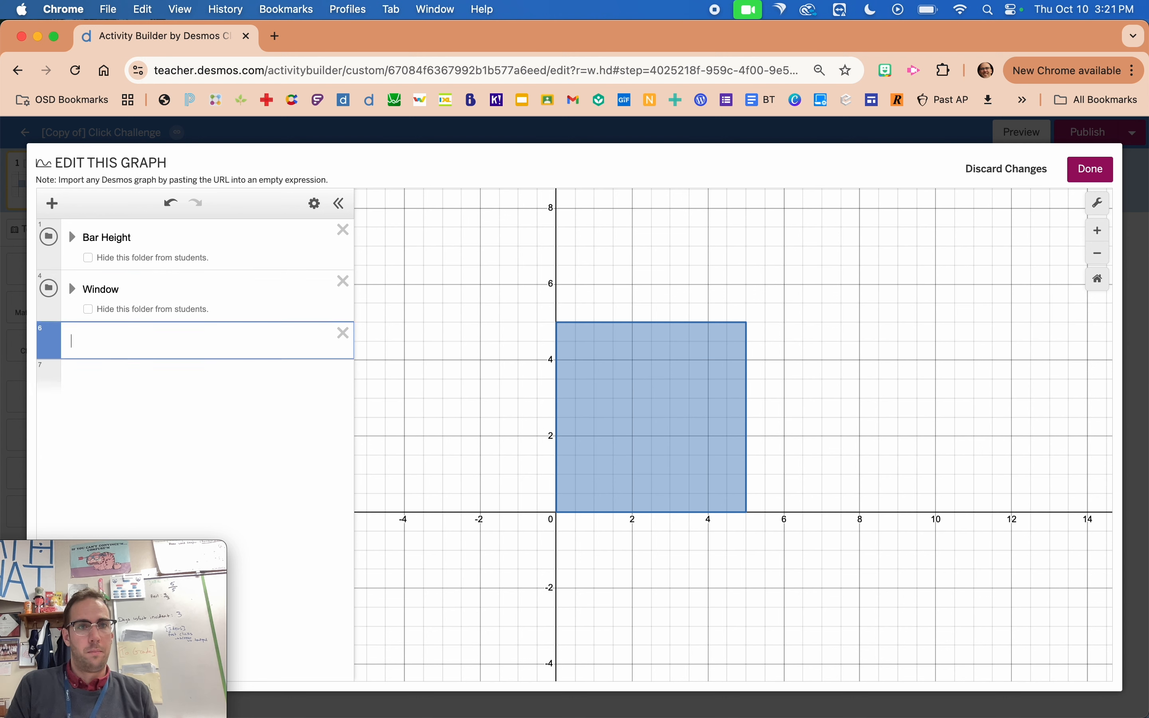
key("ctrl+alt+f")
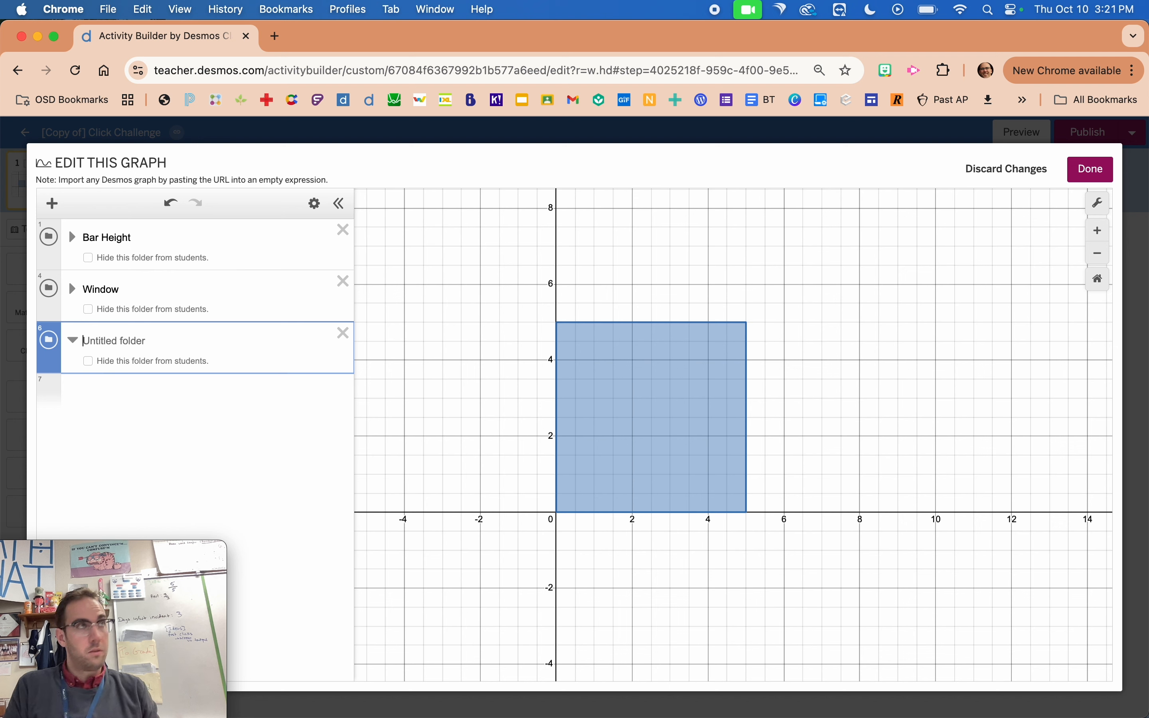
type("Label")
key("Return")
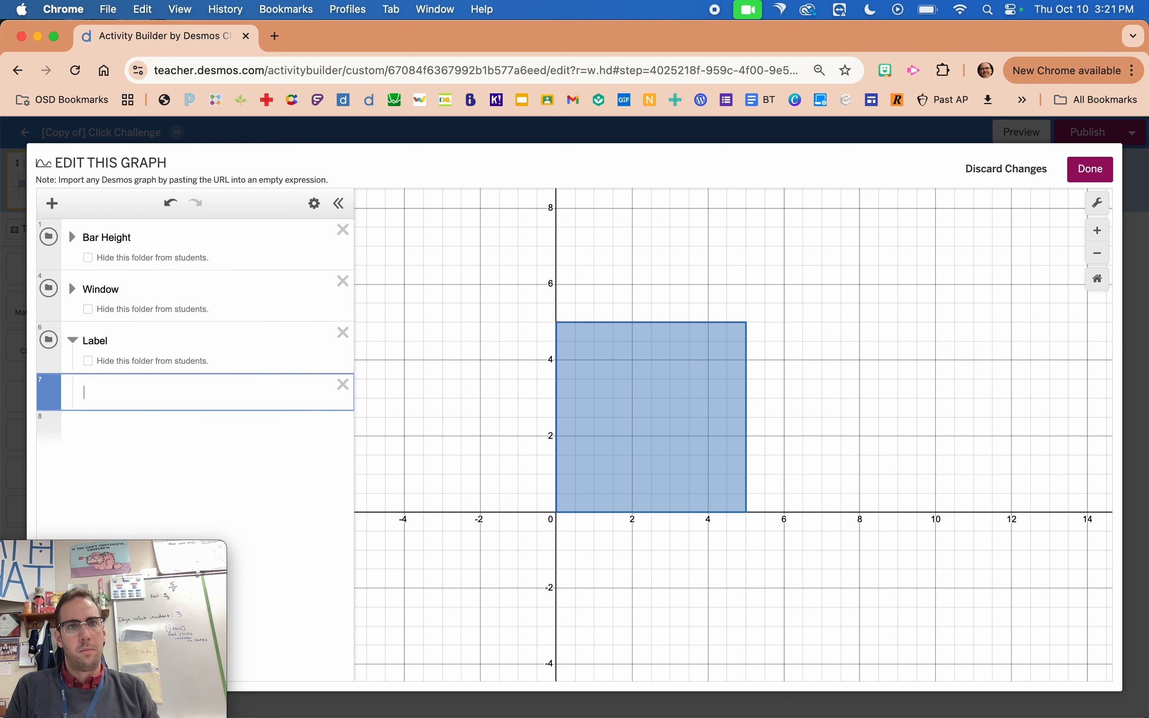
Define the point P=(2.5,H) inside the Label folder and colour it black.
type("P=")
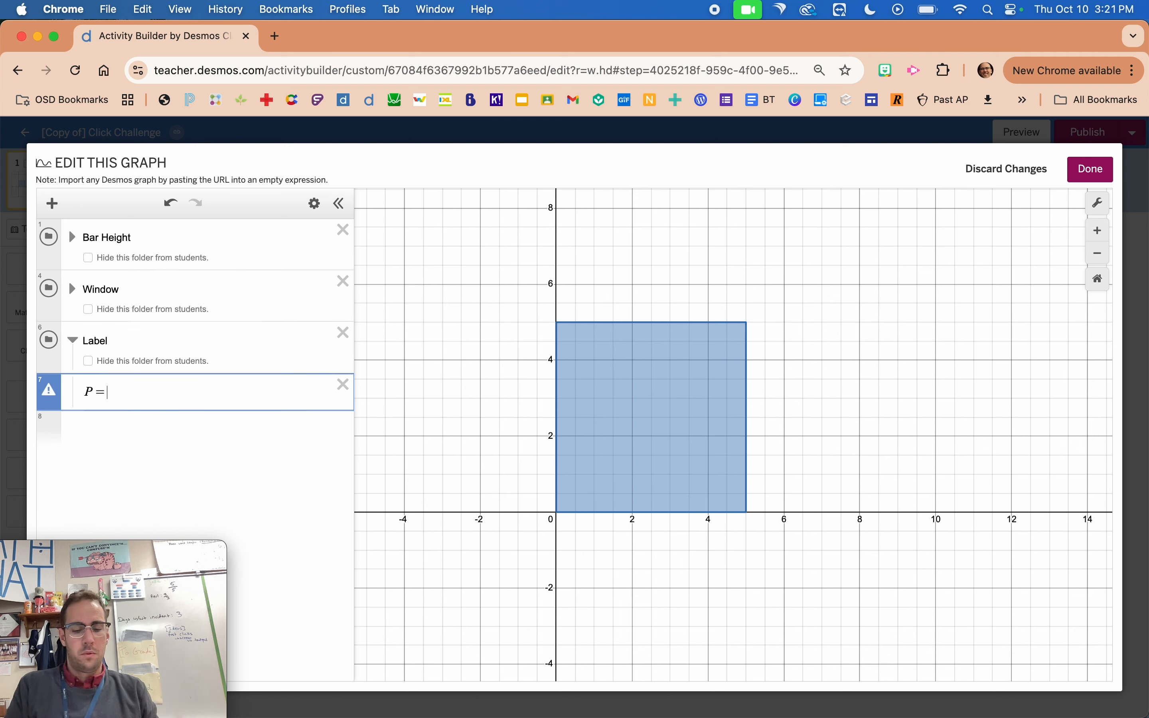
type("()")
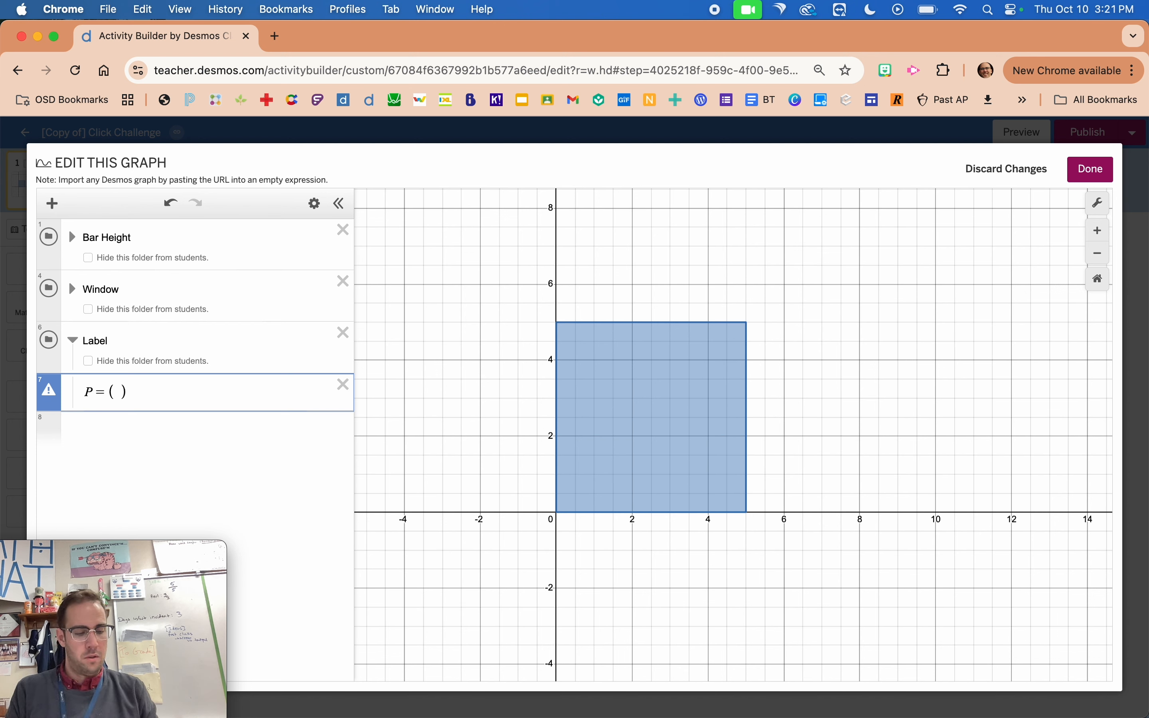
type("2.5,")
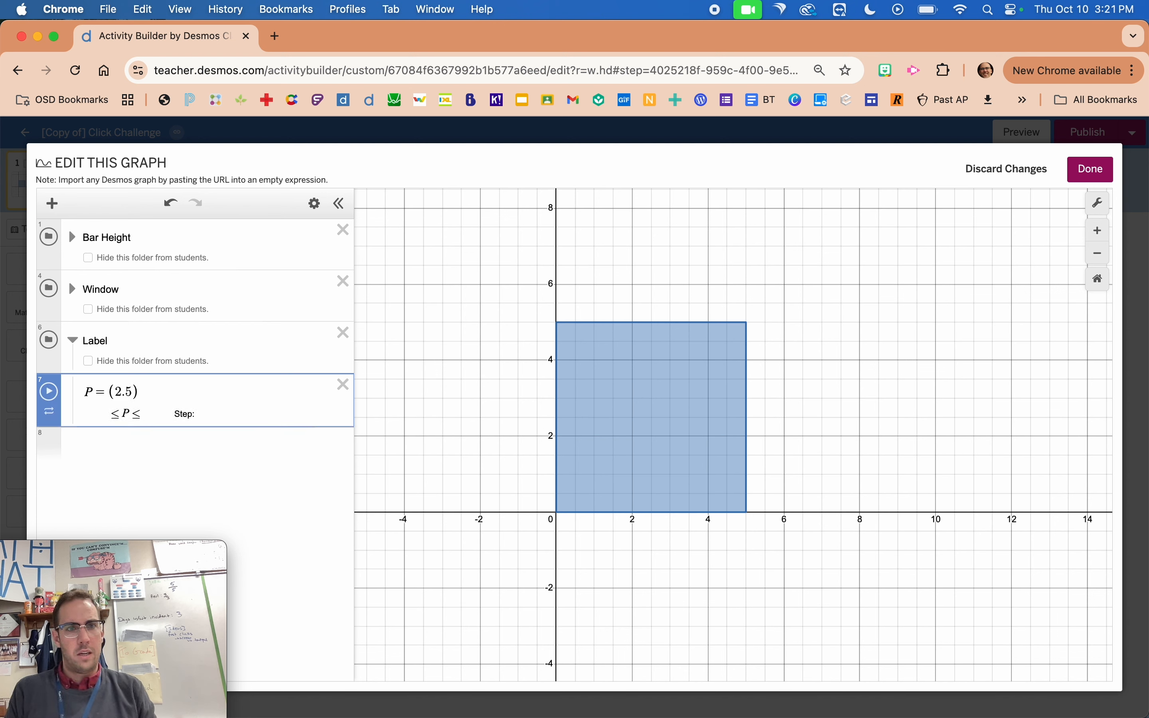
type("H")
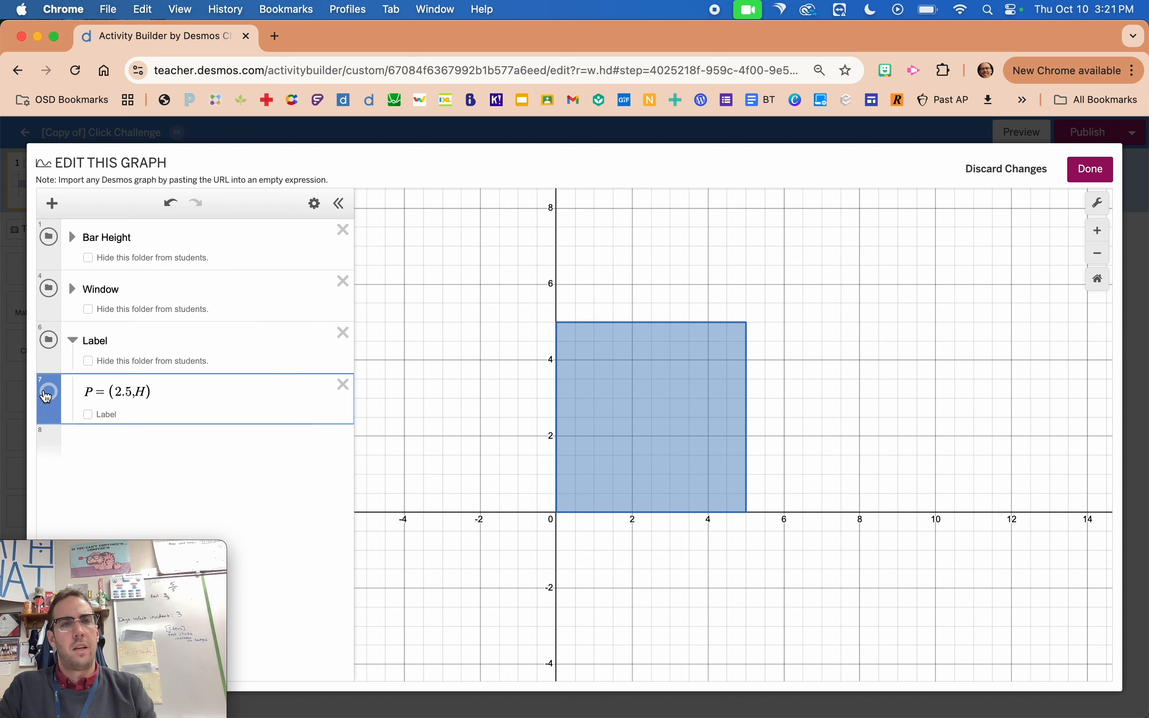
left_click(50, 393)
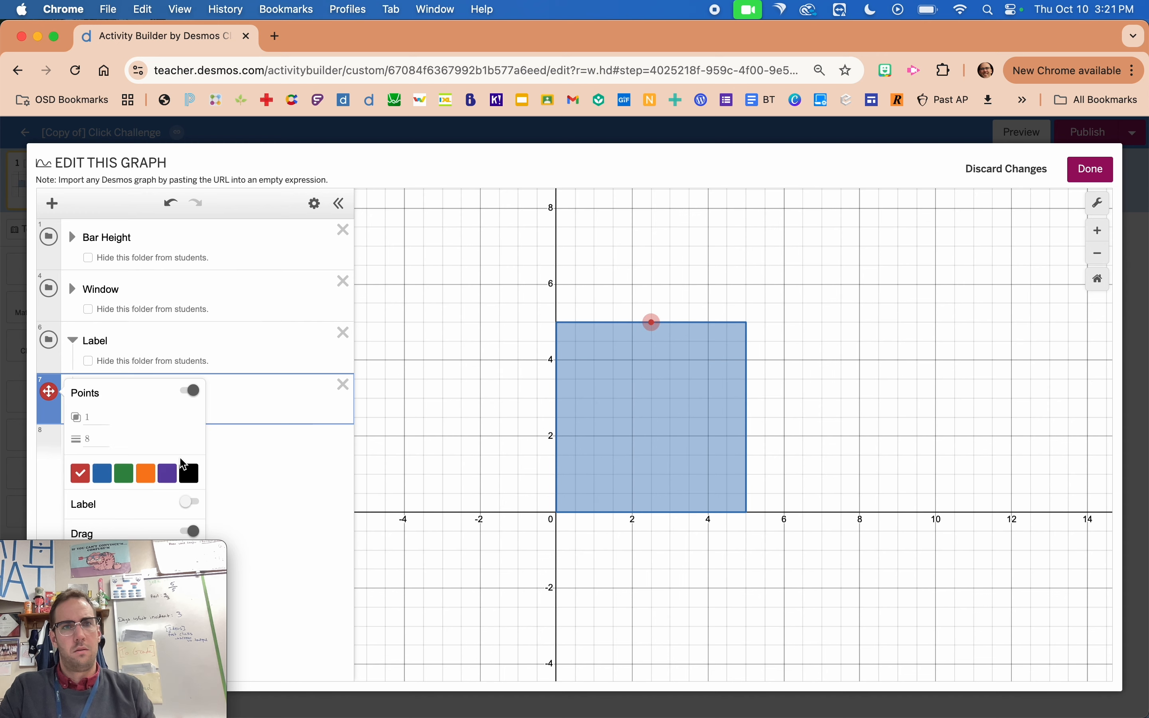
left_click(189, 473)
left_click(347, 413)
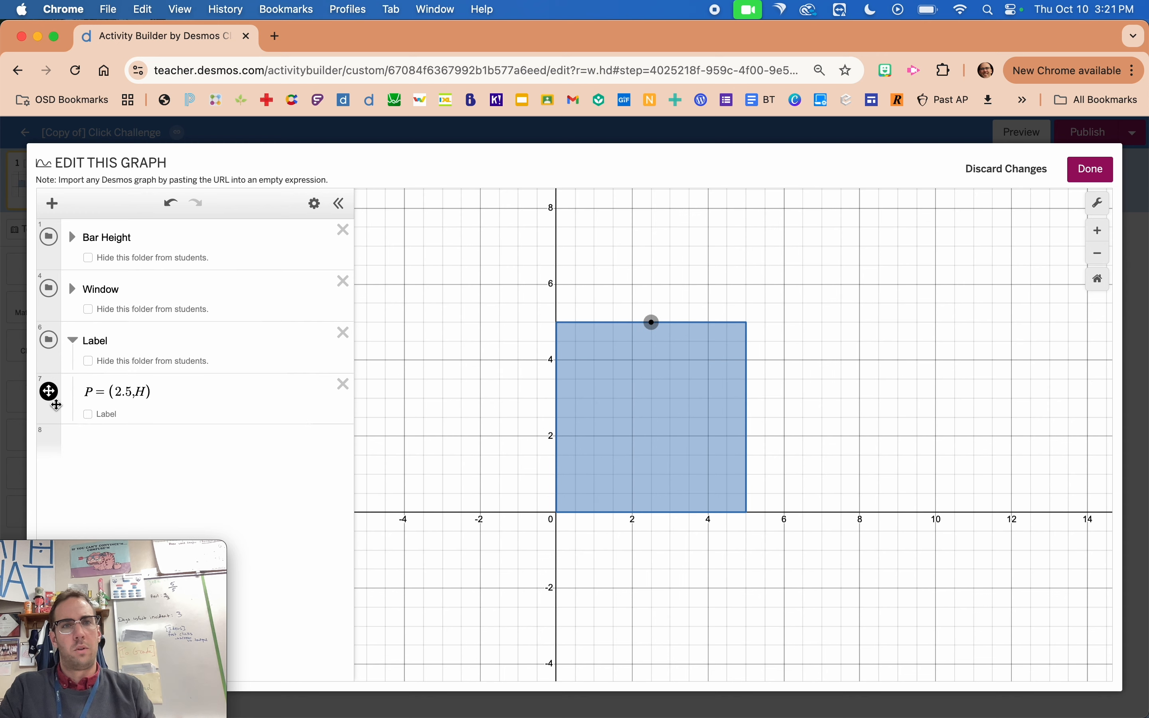
Turn on the label for point P and set its text to `${H}`.
left_click(88, 415)
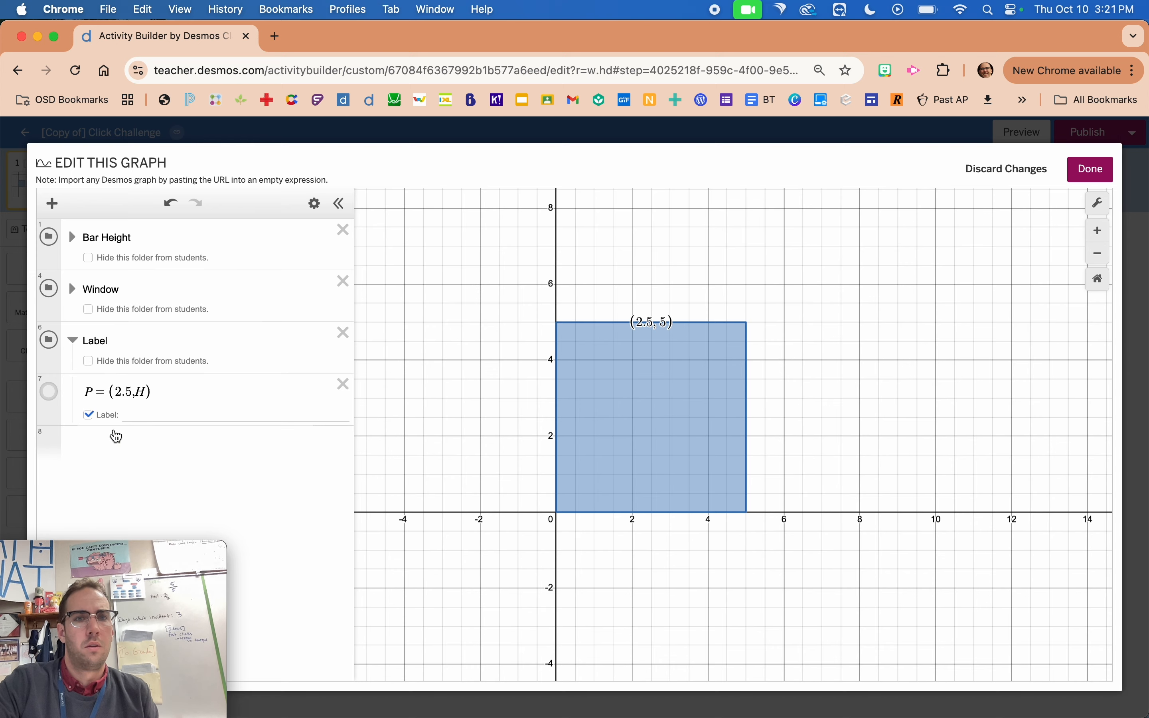
scroll(114, 432, "up", 5)
scroll(211, 375, "left", 5)
scroll(211, 375, "up", 3)
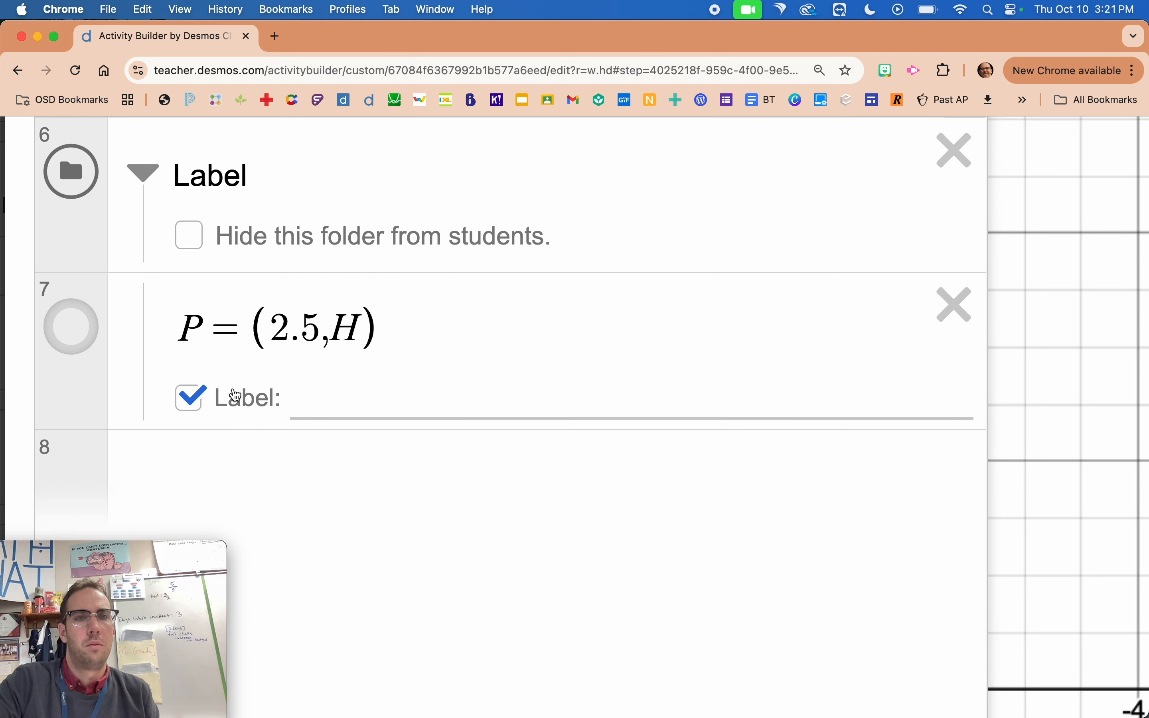
left_click(325, 470)
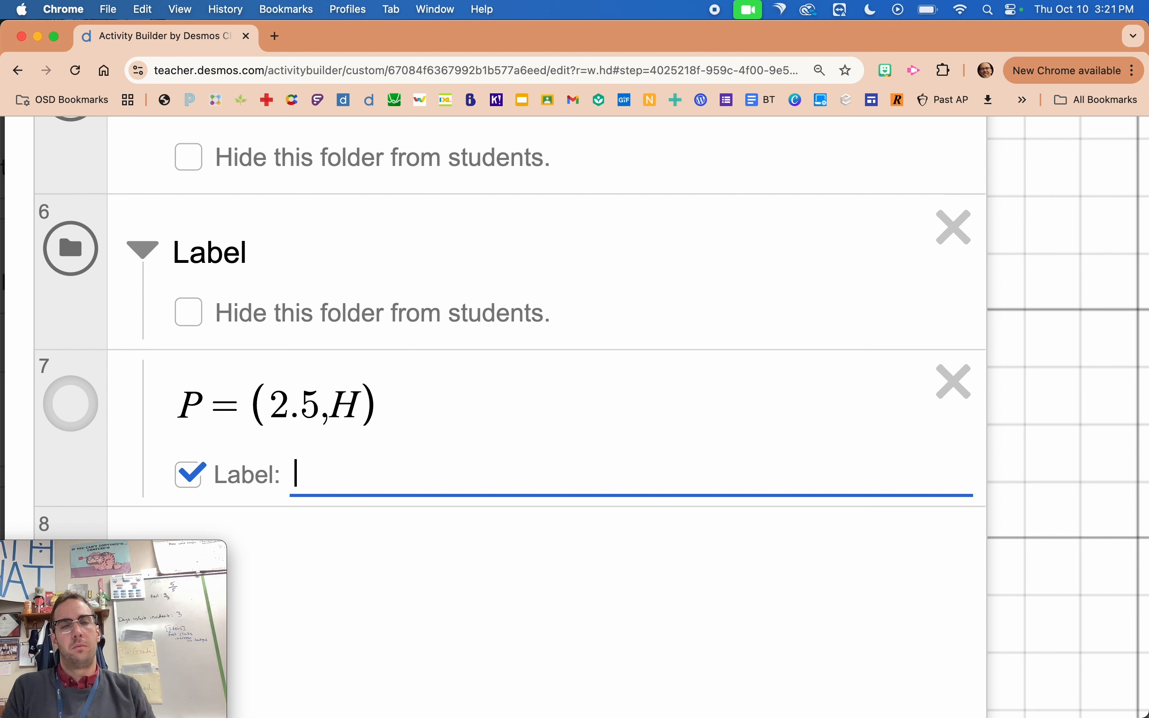
type("${}")
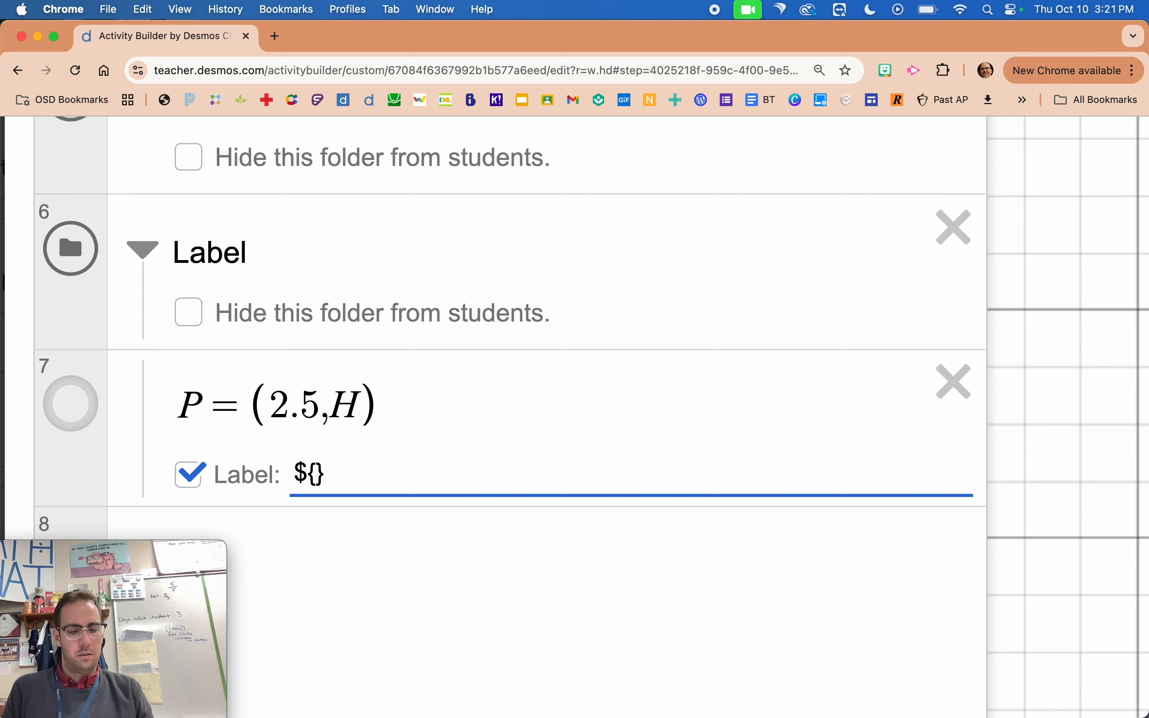
type("H")
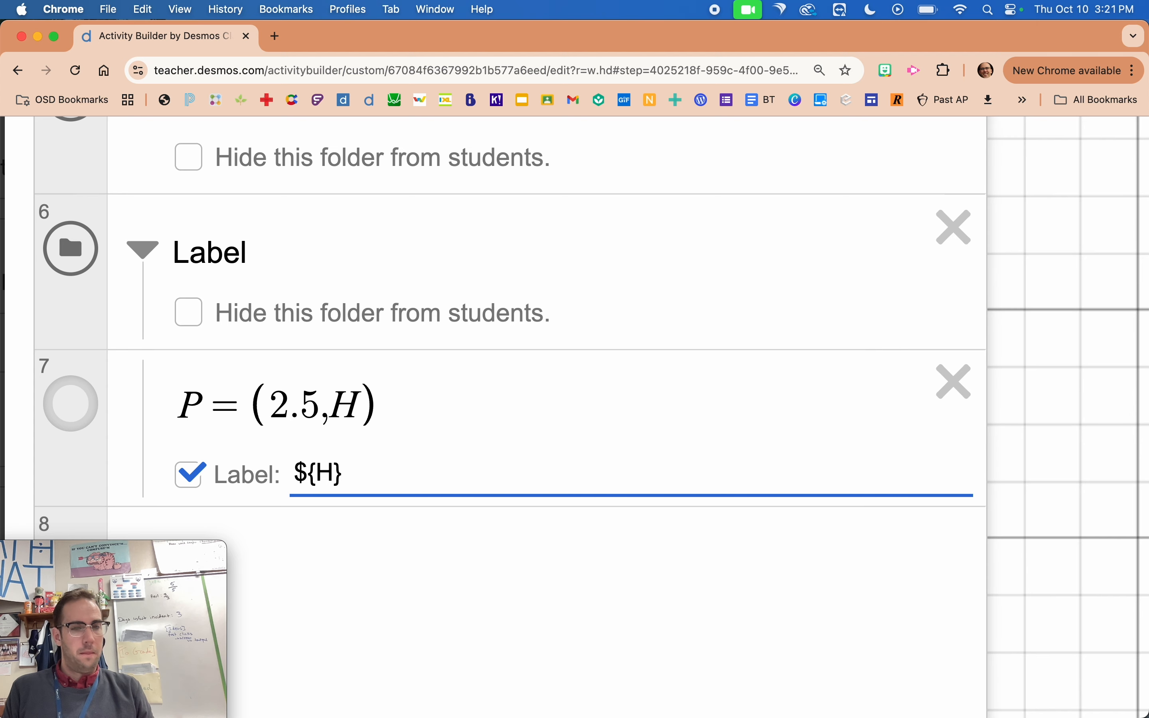
key("Right")
type("`")
key("Left")
key("Left")
key("Left")
key("Left")
key("Left")
type("`")
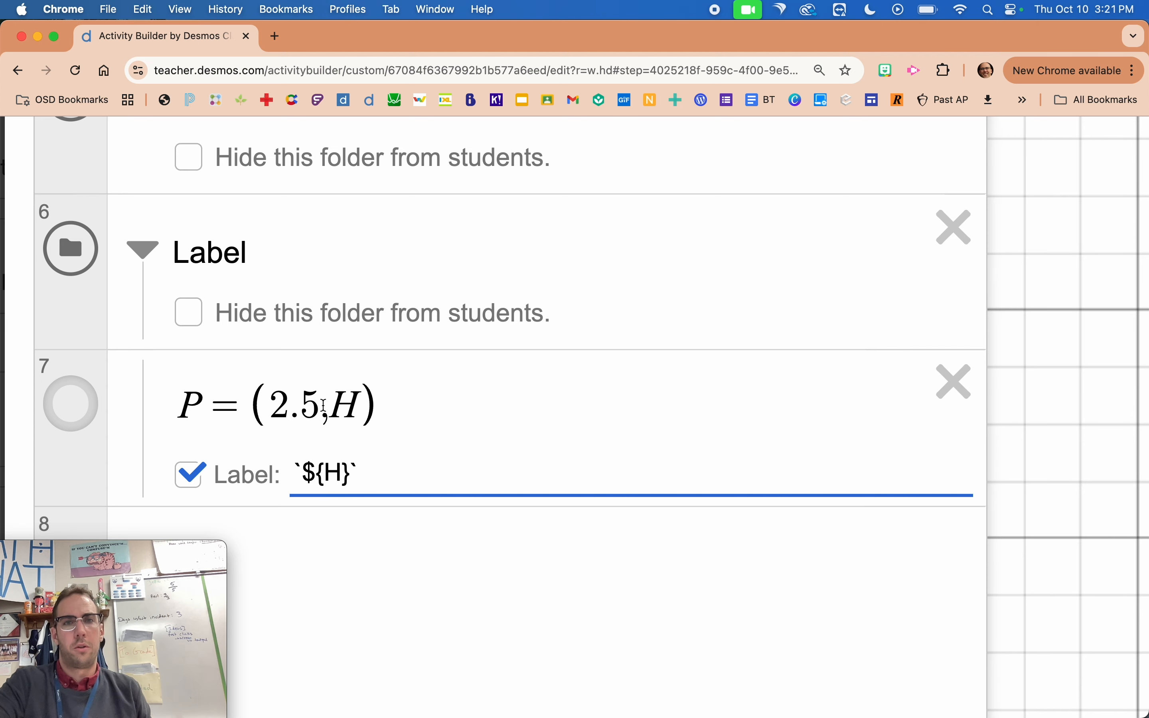
key("super+minus")
key("super+minus")
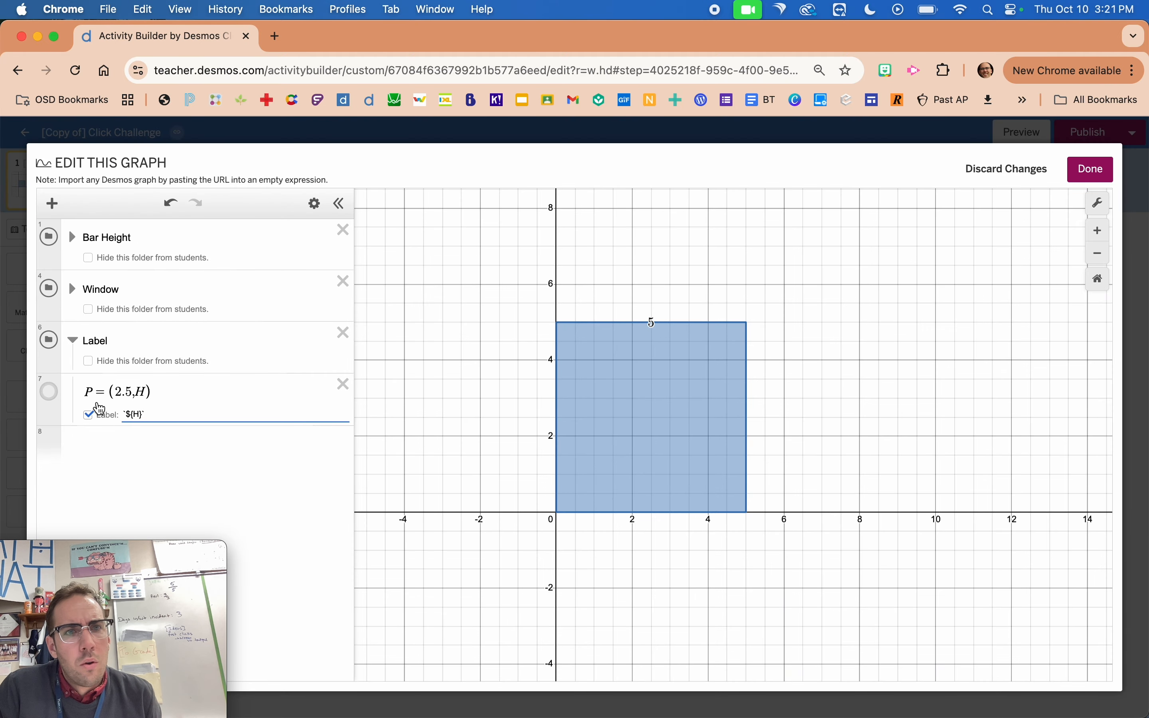
Set the H slider in the Bar Height folder to 6 to test the label, and collapse the folder again.
left_click(73, 236)
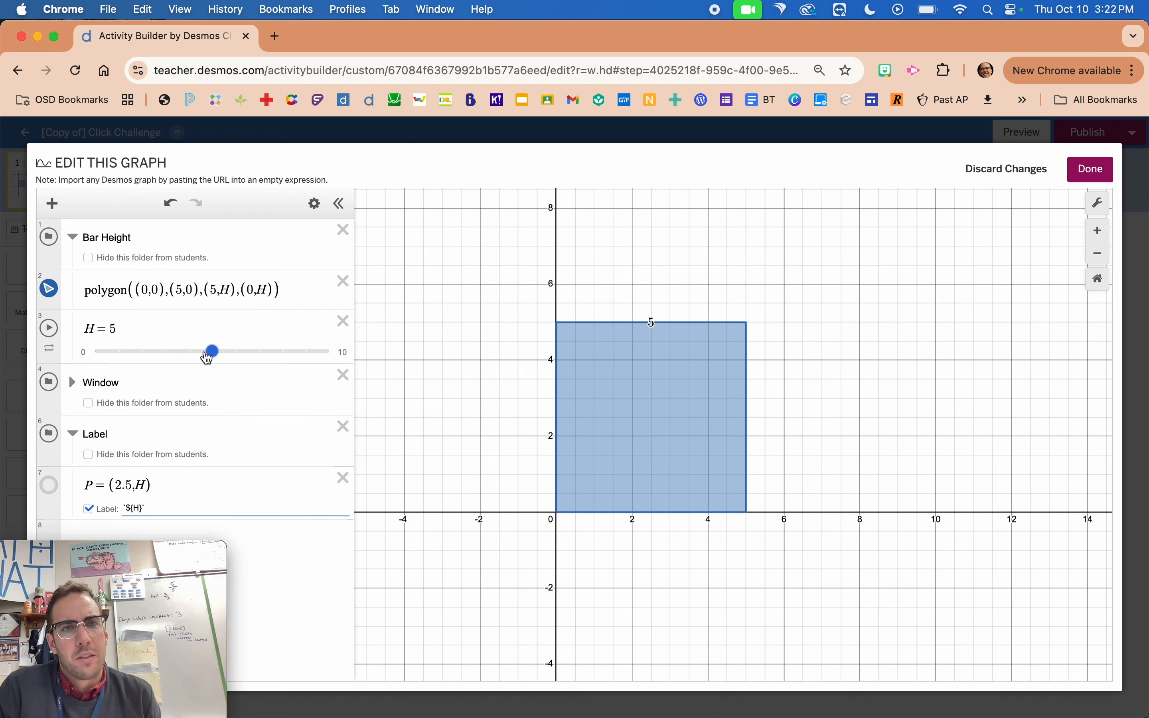
mouse_move(208, 357)
left_mouse_down()
mouse_move(263, 351)
mouse_move(172, 356)
mouse_move(226, 348)
left_mouse_up()
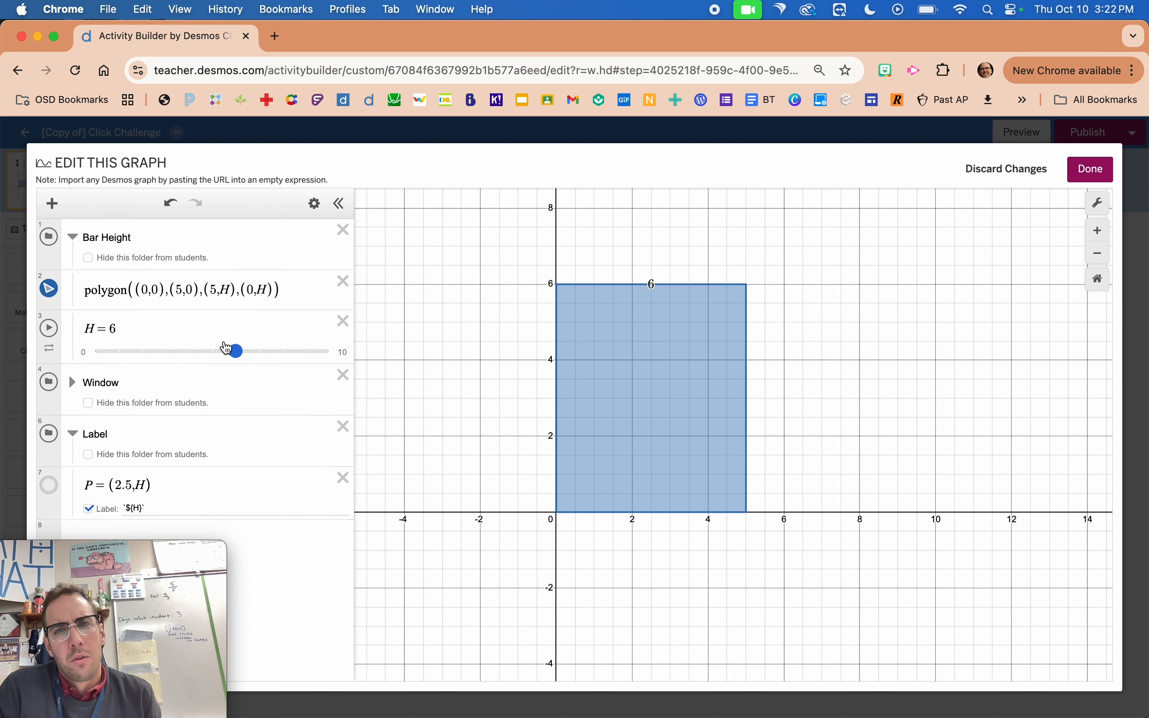
left_click(72, 236)
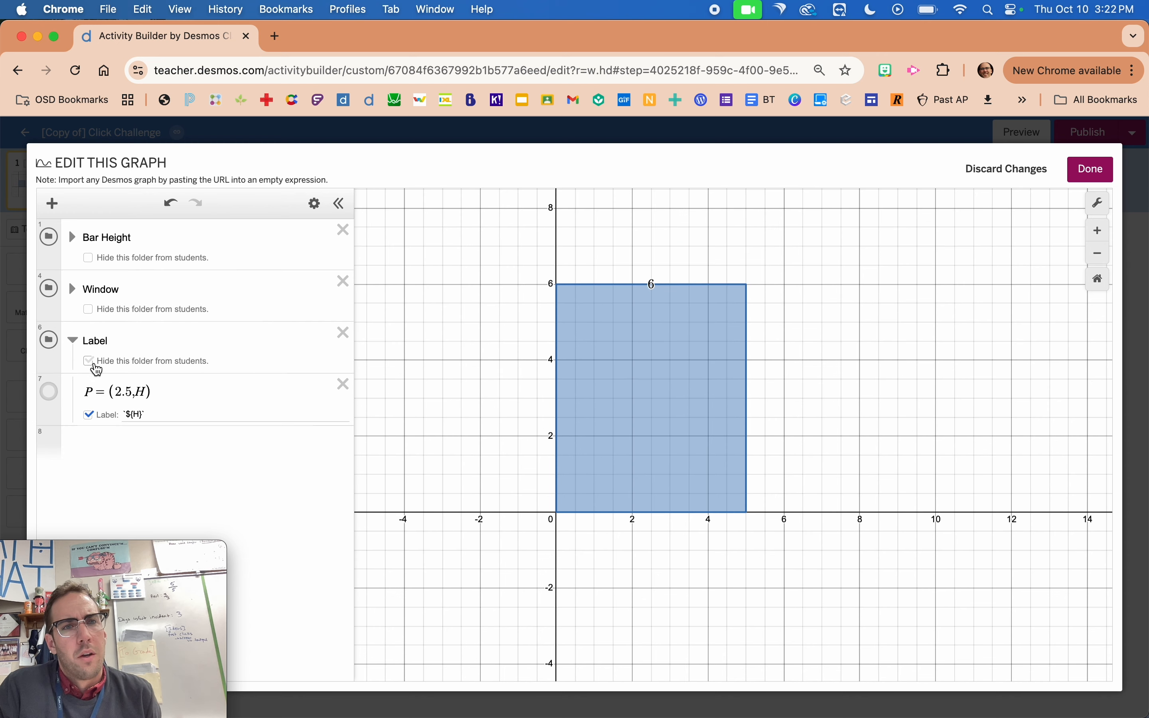
Place point P's label above the point at text size 2, collapse the Label folder, and close the graph editor.
left_click(53, 394)
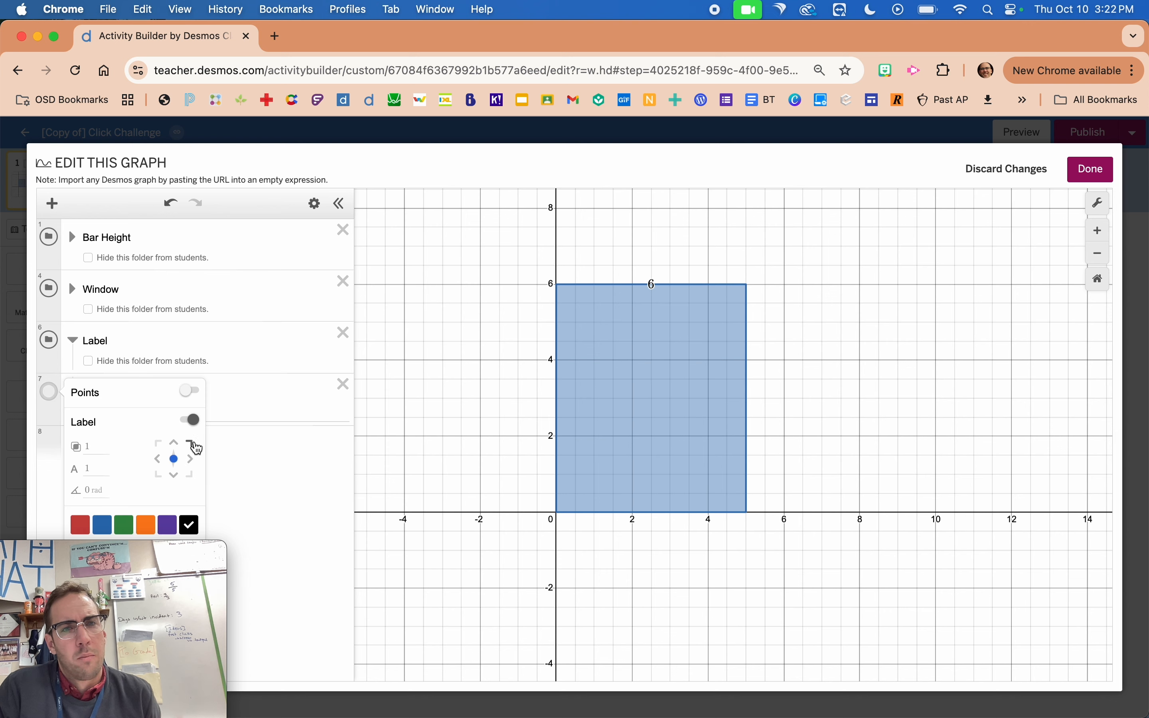
left_click(177, 446)
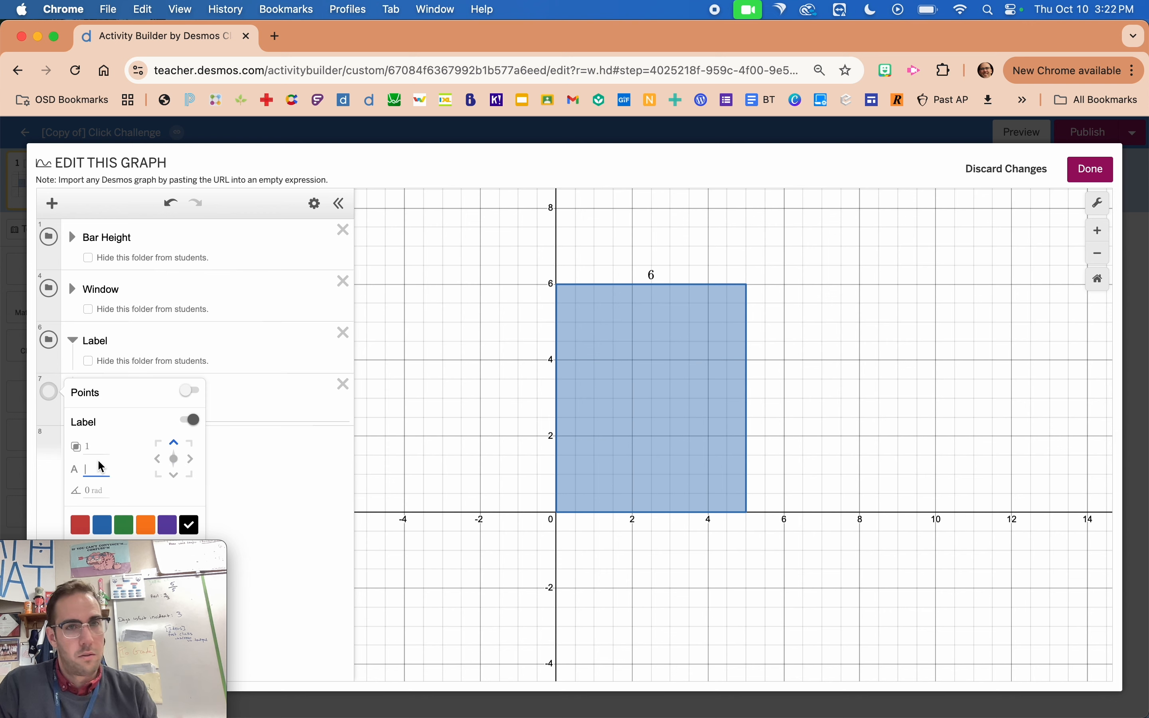
type("2")
left_click(430, 401)
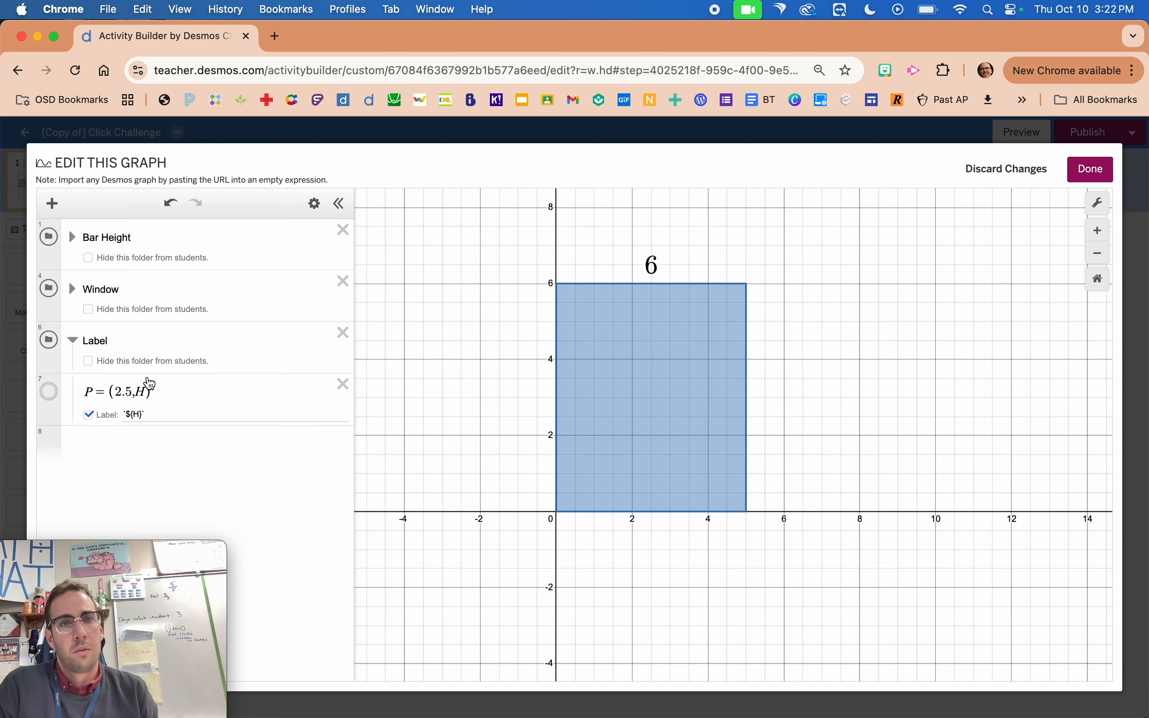
left_click(72, 340)
left_click(9, 330)
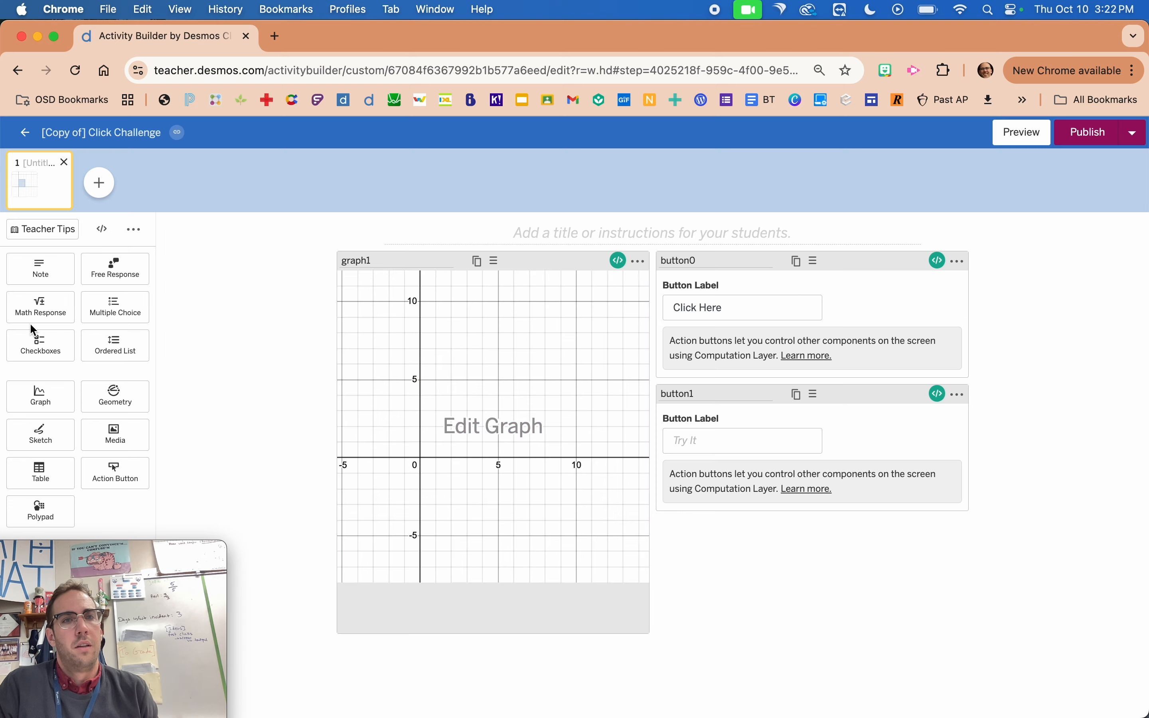
Preview the student screen, start with Click Here, and press Try It repeatedly to check the bar's height label.
left_click(1036, 142)
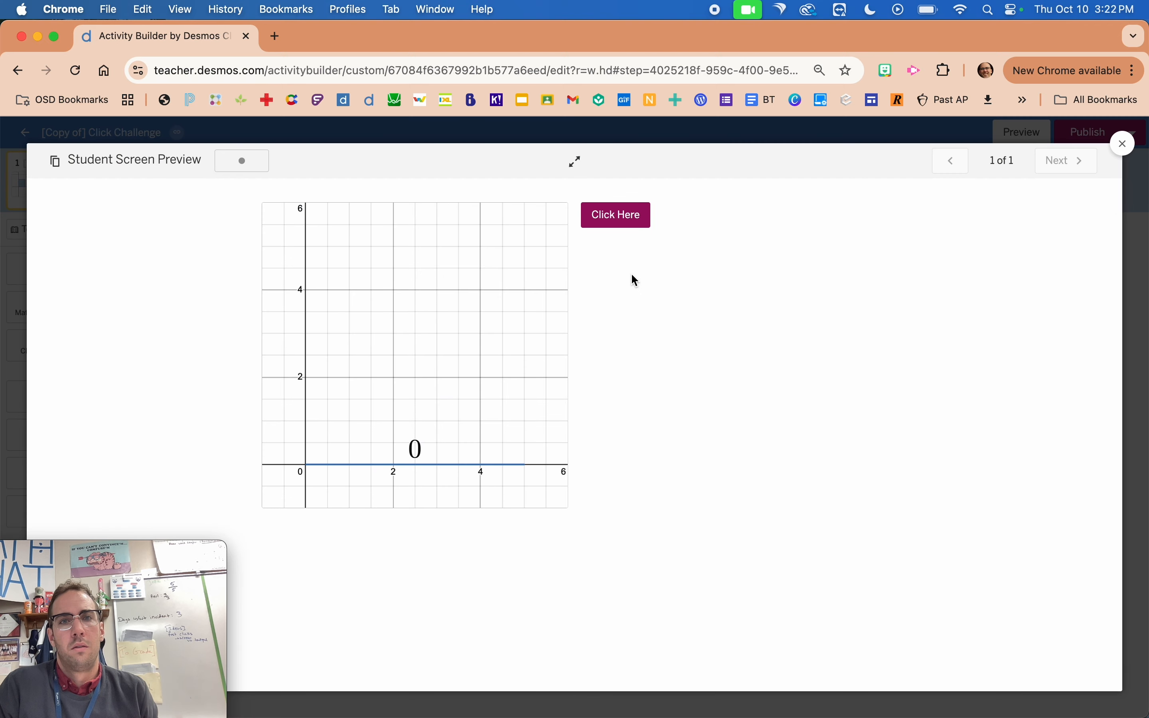
left_click(631, 214)
left_click(619, 223)
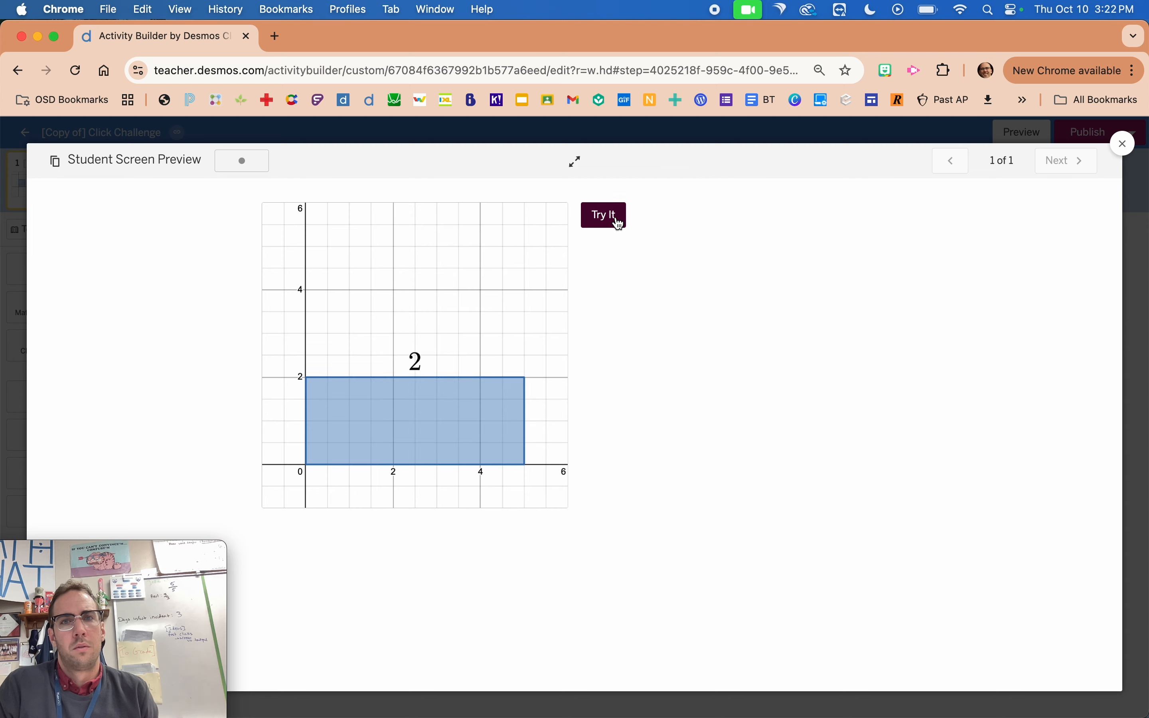